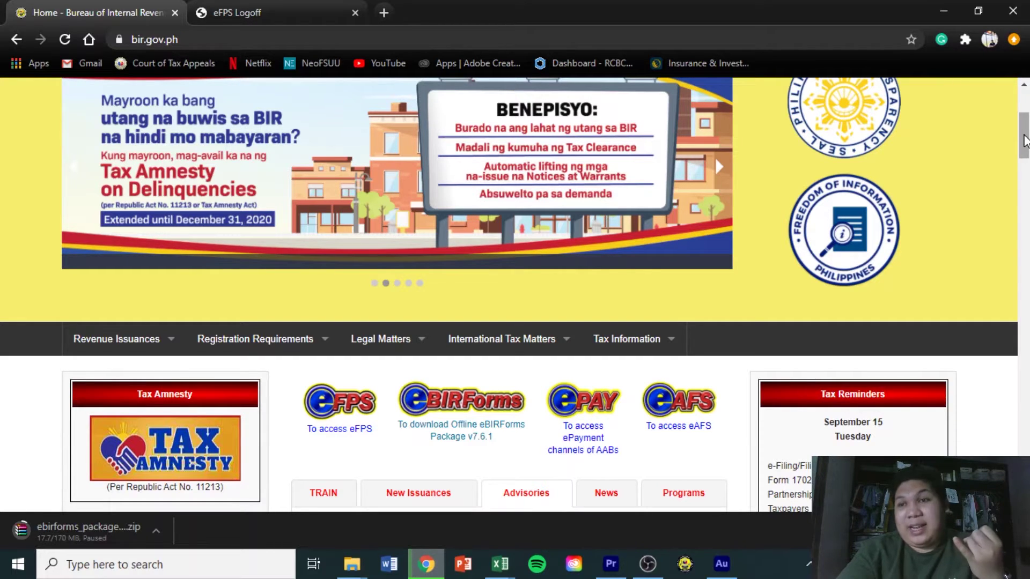
Scroll the BIR homepage down to the eFPS, eBIRForms, ePay and eAFS link row
{"action": "left_click_drag", "start_coordinate": [1025, 140], "coordinate": [1025, 154]}
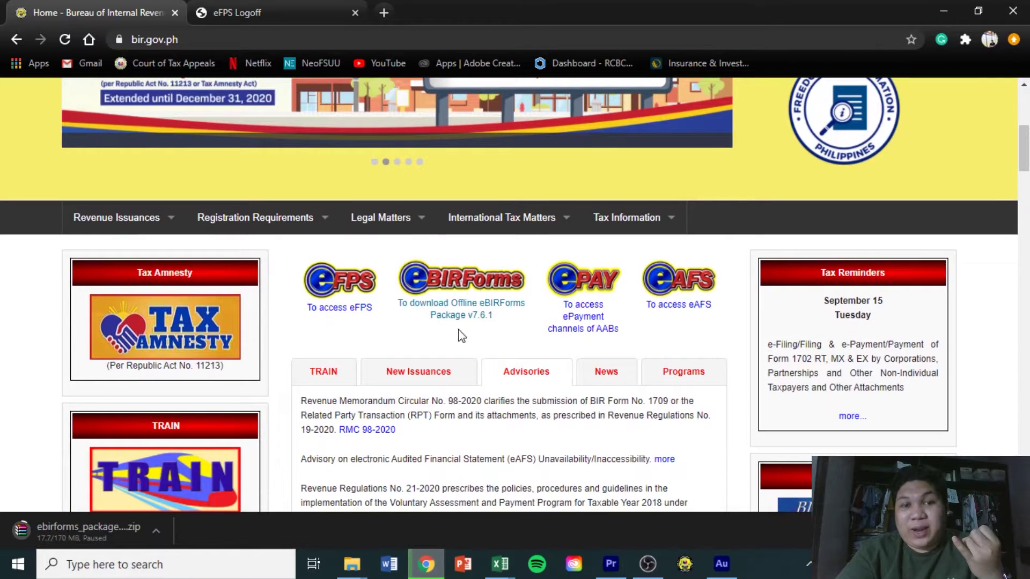
{"action": "mouse_move", "coordinate": [416, 267]}
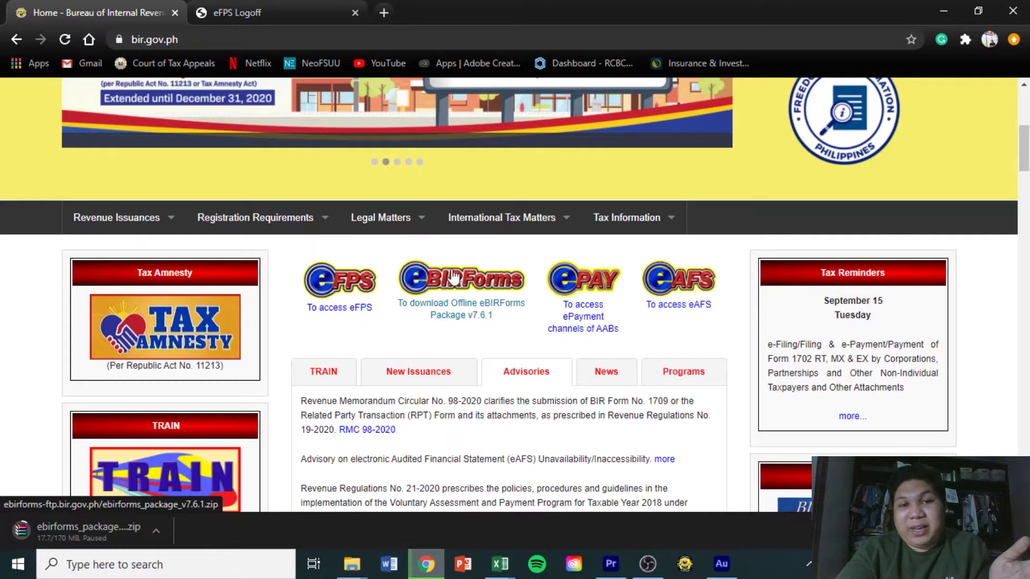
{"action": "scroll", "coordinate": [1023, 176], "scroll_direction": "up", "scroll_amount": 5}
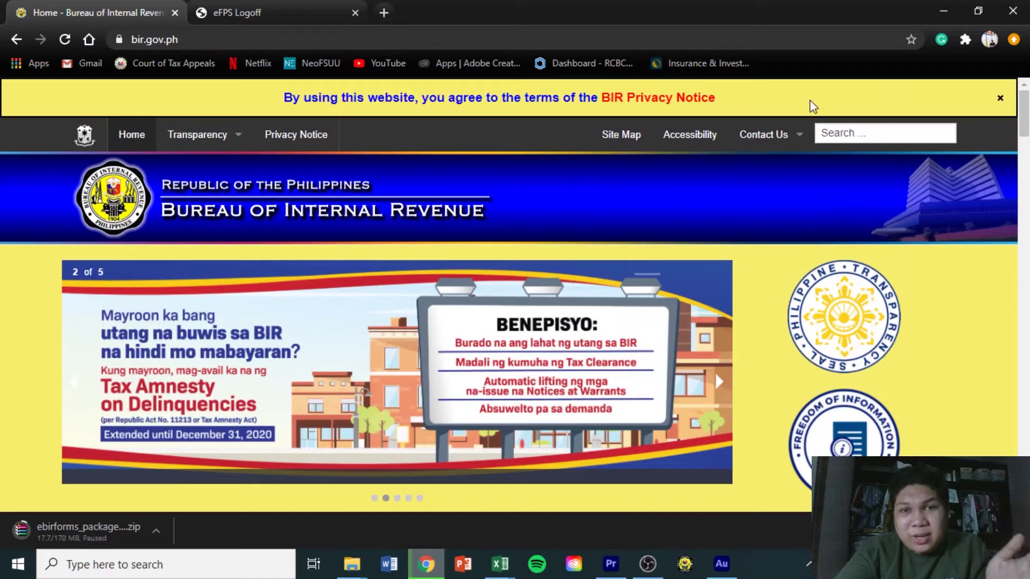
Load the eFPS login page from the logged-off tab, dismiss the pop-up alert, and return to BIR Home
{"action": "left_click", "coordinate": [273, 5]}
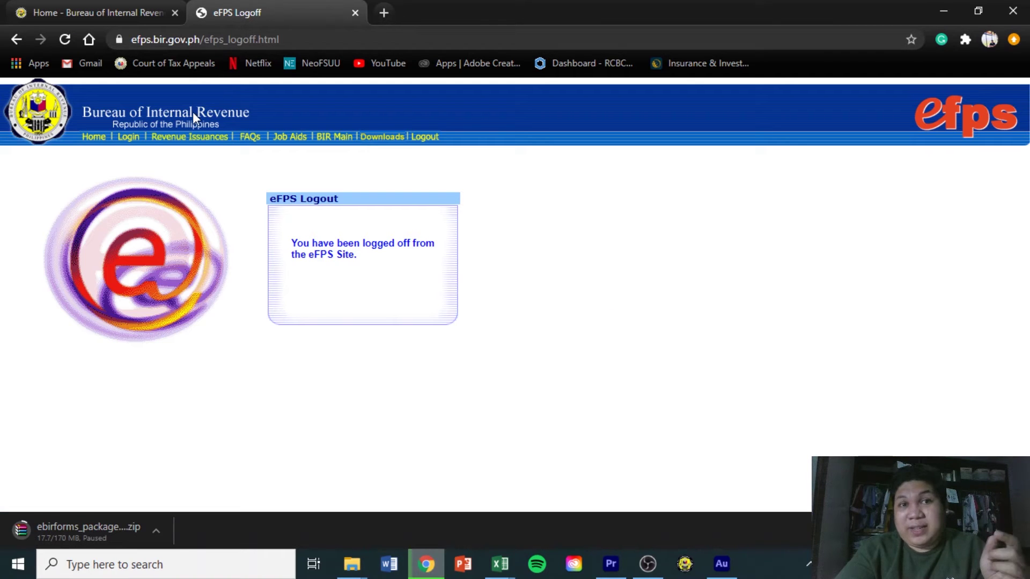
{"action": "left_click", "coordinate": [131, 139]}
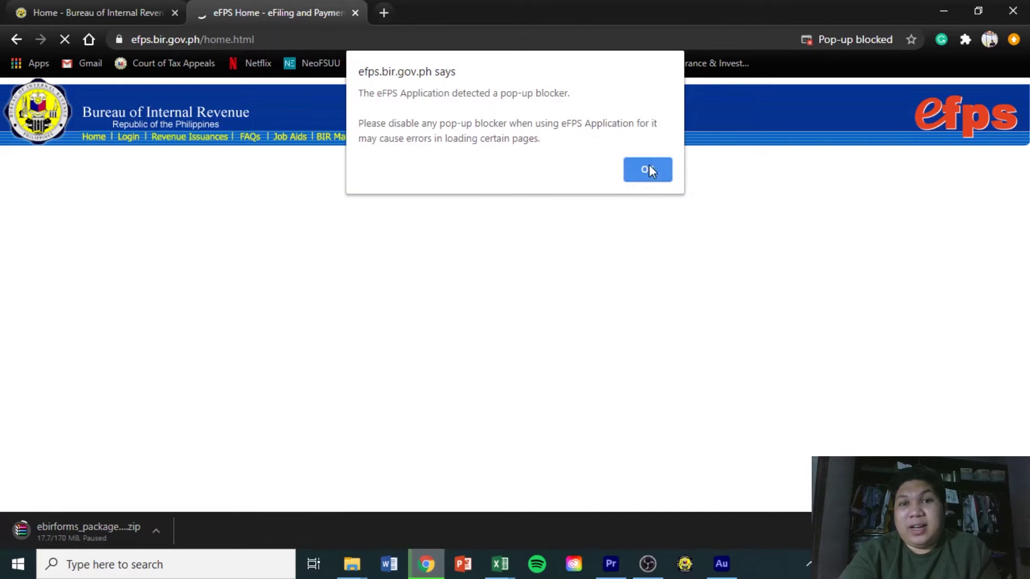
{"action": "left_click", "coordinate": [651, 169]}
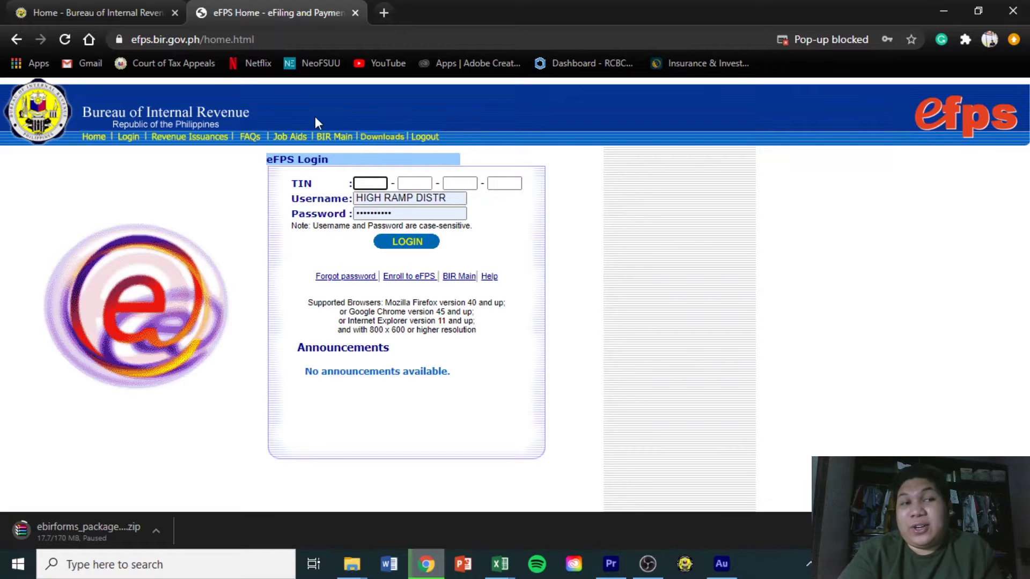
{"action": "left_click", "coordinate": [136, 10]}
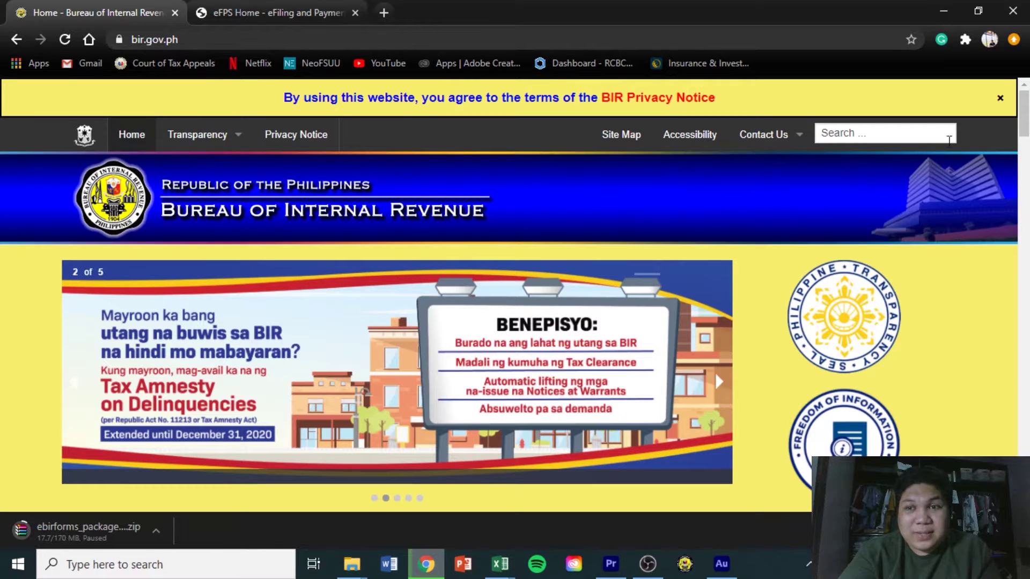
Launch Offline eBIRForms Package v7.6.1 from the taskbar to show its blank Profile form
{"action": "left_click_drag", "start_coordinate": [1025, 114], "coordinate": [1026, 155]}
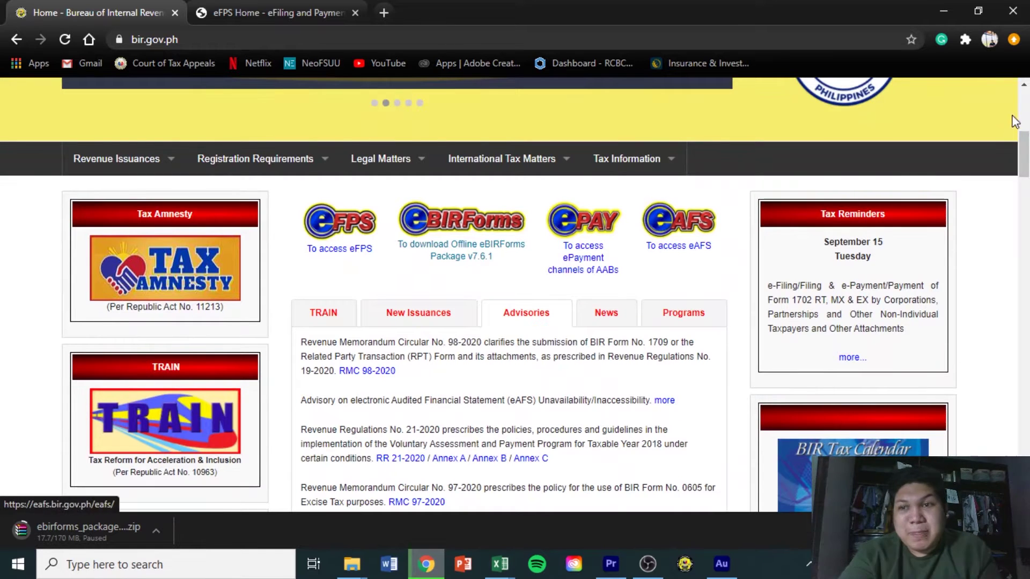
{"action": "mouse_move", "coordinate": [1025, 152]}
{"action": "left_mouse_down"}
{"action": "mouse_move", "coordinate": [1025, 163]}
{"action": "mouse_move", "coordinate": [1024, 153]}
{"action": "left_mouse_up"}
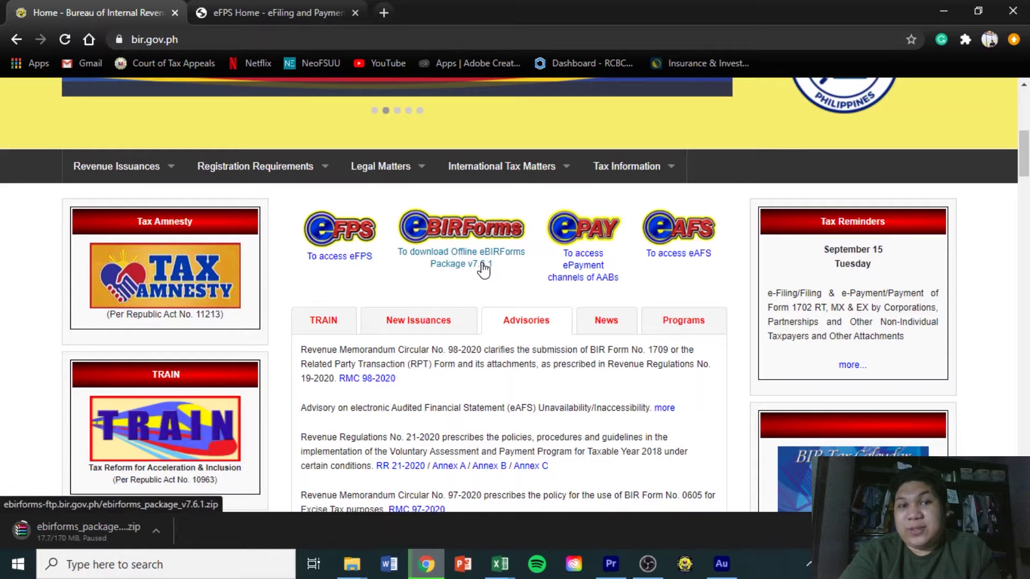
{"action": "mouse_move", "coordinate": [1025, 154]}
{"action": "left_mouse_down"}
{"action": "mouse_move", "coordinate": [1025, 123]}
{"action": "mouse_move", "coordinate": [1025, 151]}
{"action": "left_mouse_up"}
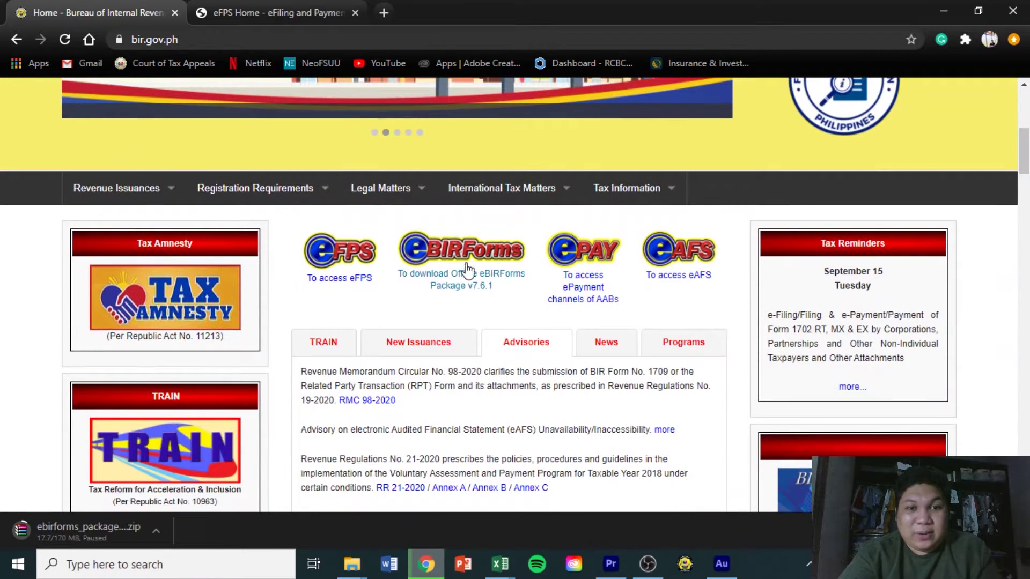
{"action": "left_click_drag", "start_coordinate": [1026, 152], "coordinate": [1026, 115]}
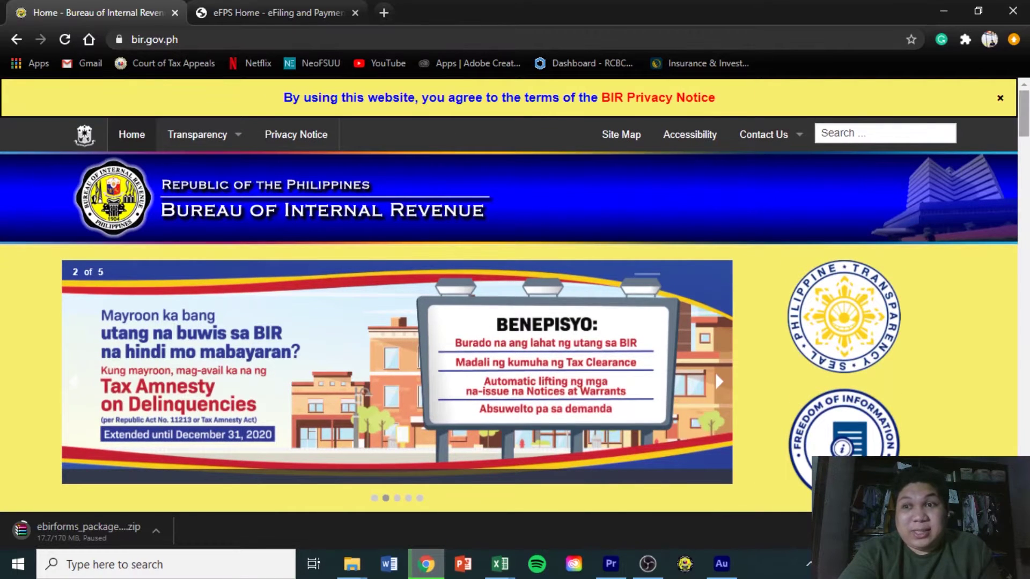
{"action": "scroll", "coordinate": [486, 238], "scroll_direction": "down", "scroll_amount": 7}
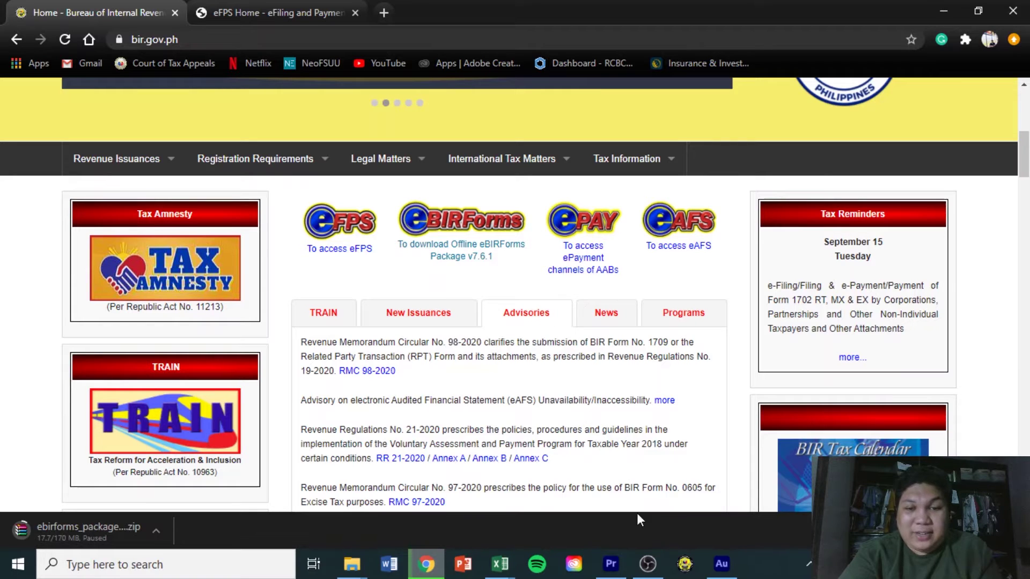
{"action": "left_click", "coordinate": [687, 570]}
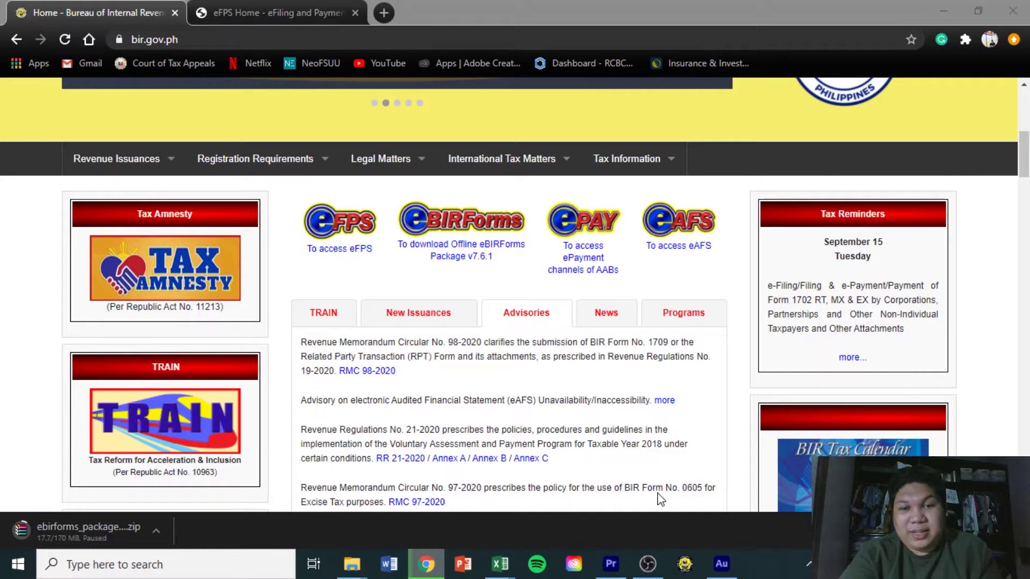
{"action": "scroll", "coordinate": [1021, 156], "scroll_direction": "up", "scroll_amount": 7}
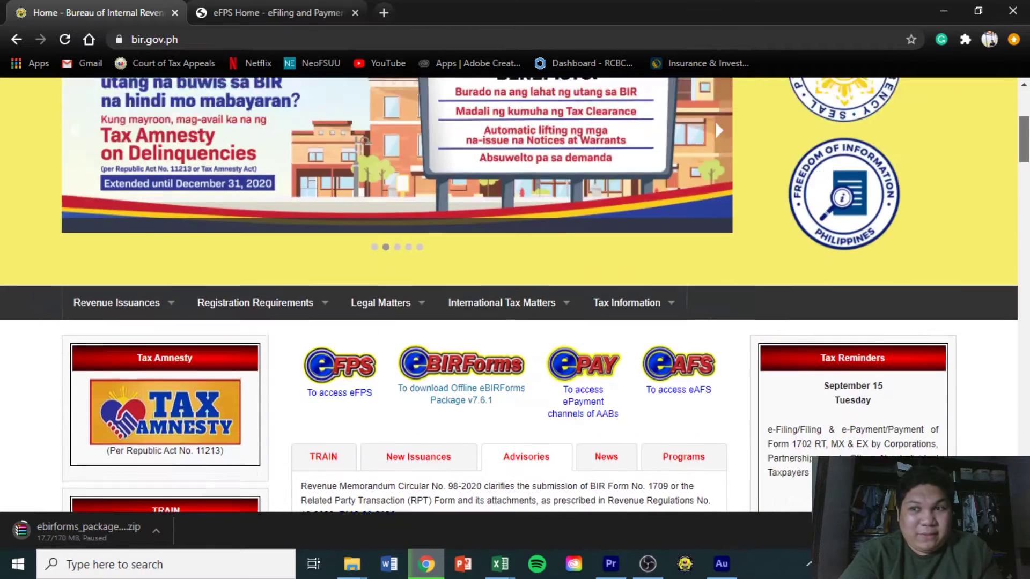
{"action": "scroll", "coordinate": [1026, 200], "scroll_direction": "down", "scroll_amount": 17}
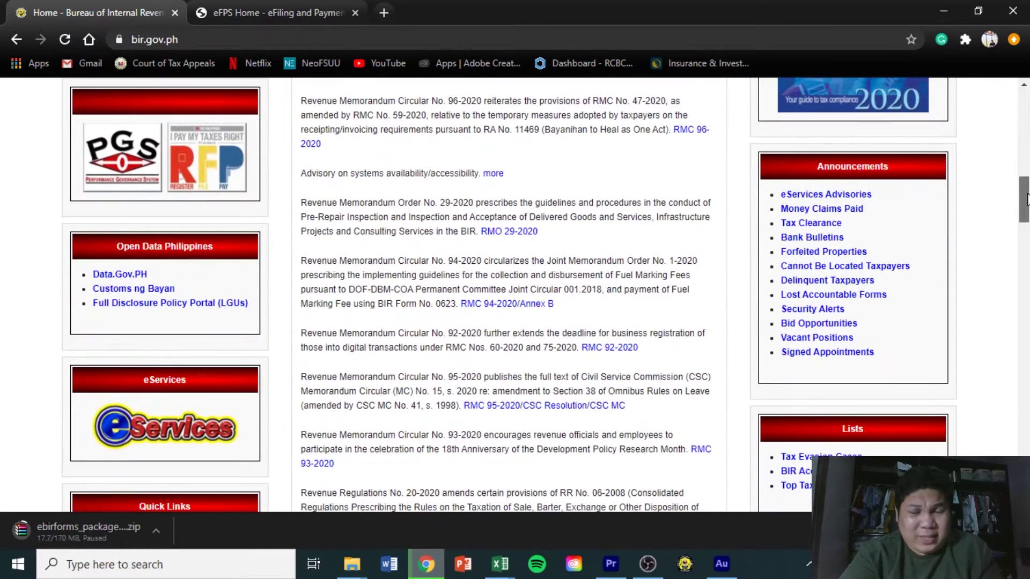
{"action": "left_click_drag", "start_coordinate": [1027, 200], "coordinate": [1027, 212]}
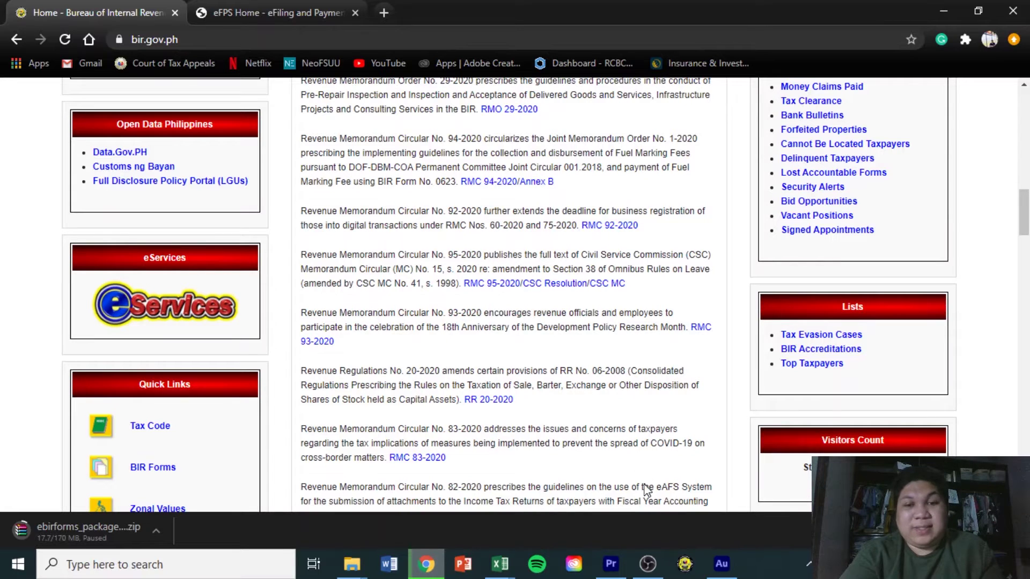
{"action": "left_click", "coordinate": [684, 565]}
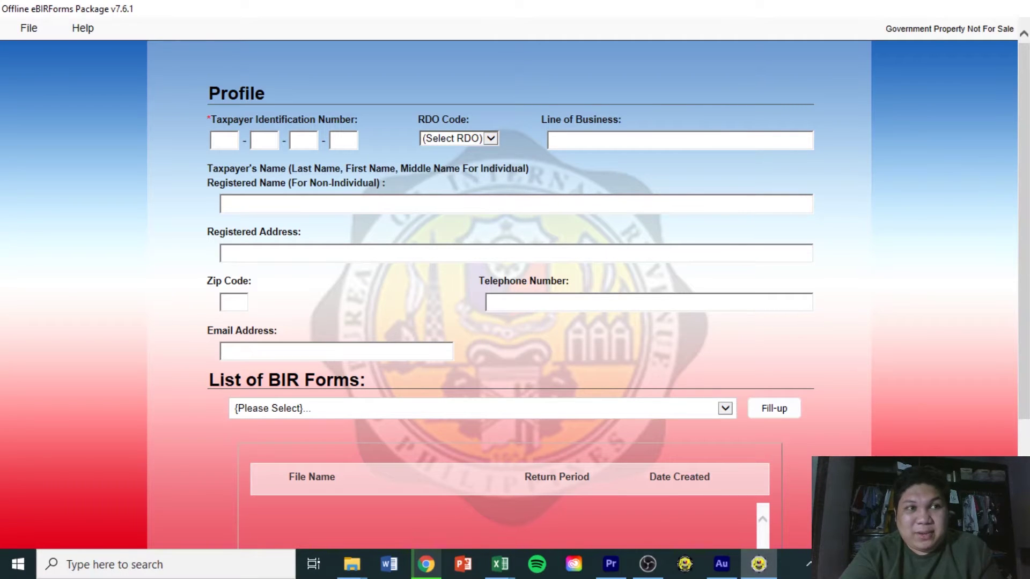
Enter the company's TIN so the saved profile loads with RDO Code 103 and registered details
{"action": "scroll", "coordinate": [515, 285], "scroll_direction": "down", "scroll_amount": 3}
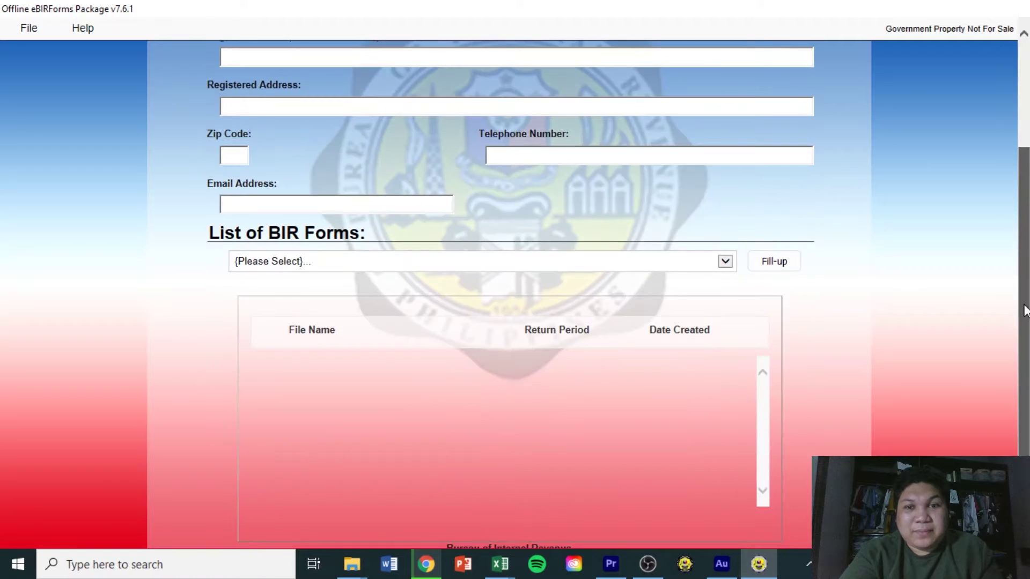
{"action": "scroll", "coordinate": [515, 284], "scroll_direction": "up", "scroll_amount": 3}
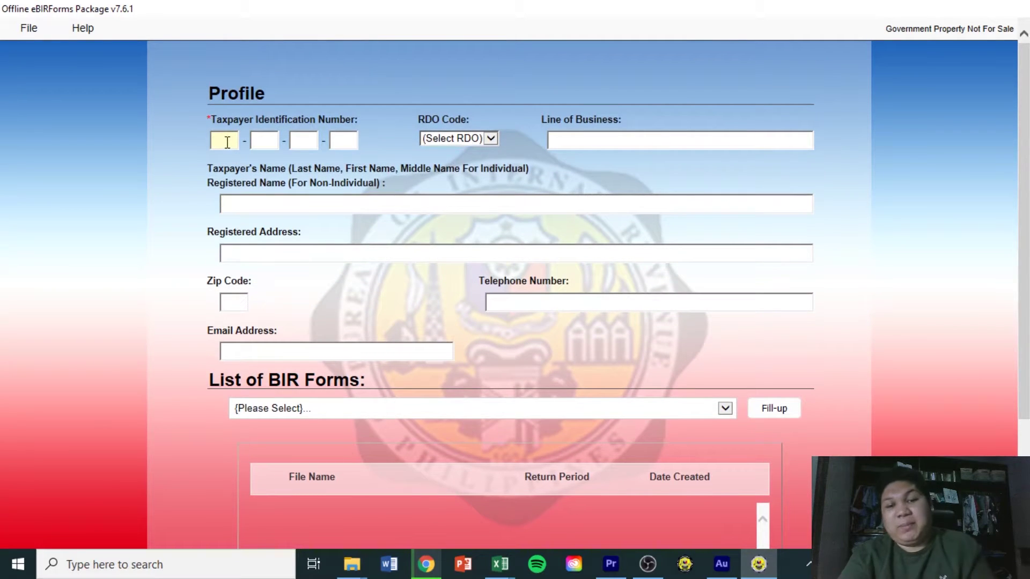
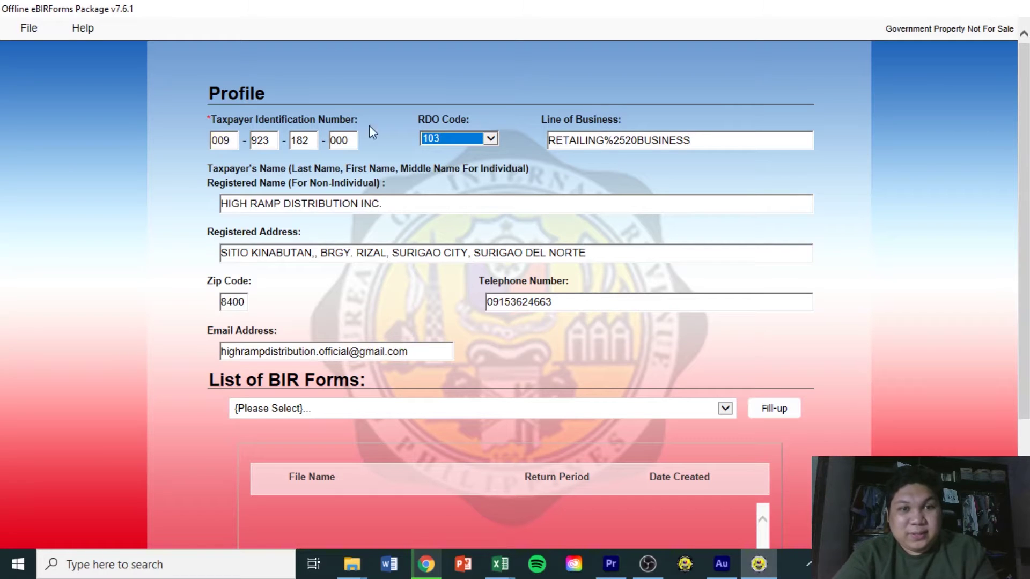
{"action": "left_click", "coordinate": [491, 139]}
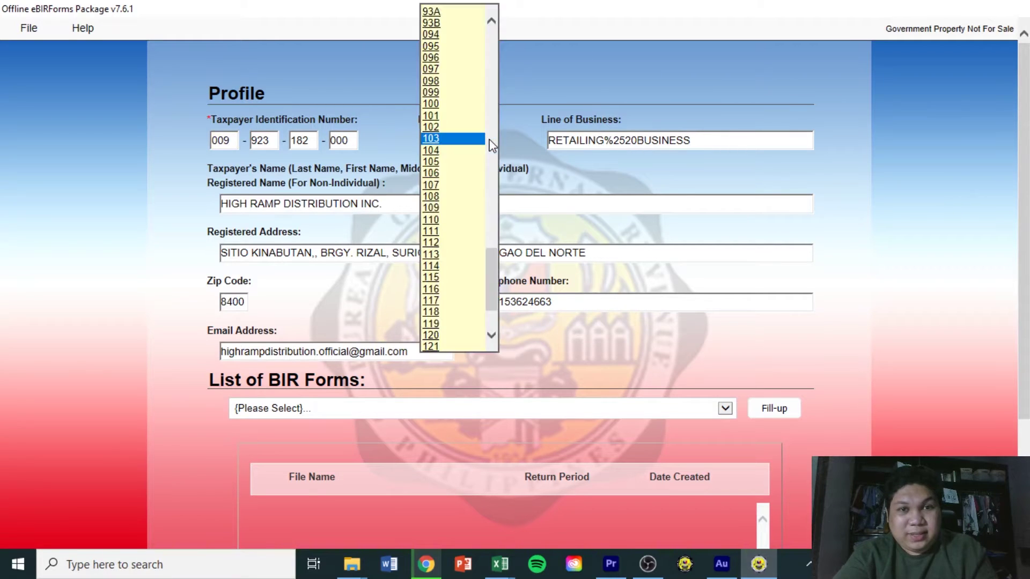
Keep RDO 103 and clean the garbled line of business to RETAILING BUSINESS
{"action": "left_click", "coordinate": [539, 109]}
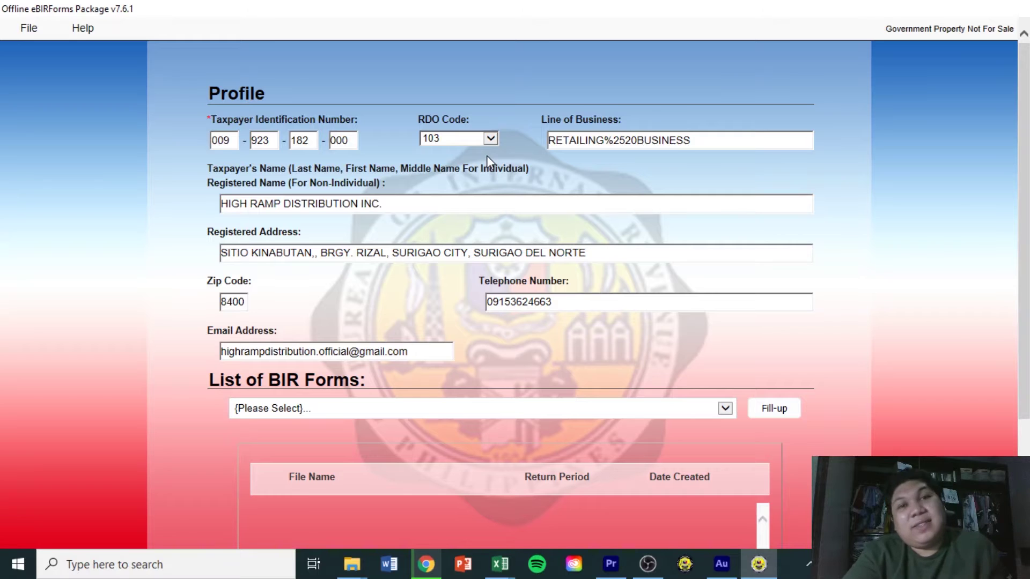
{"action": "double_click", "coordinate": [624, 142]}
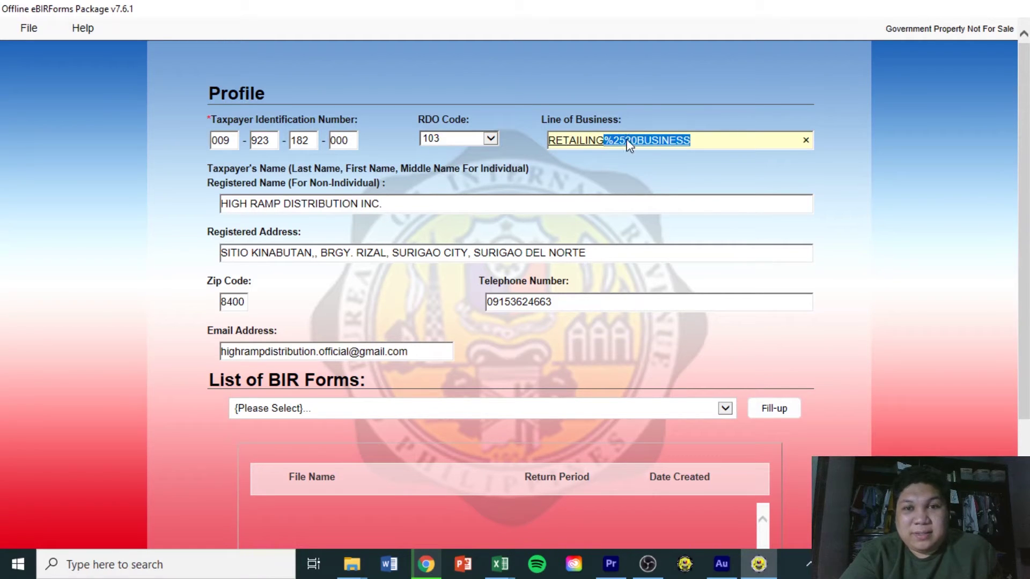
{"action": "left_click", "coordinate": [614, 141]}
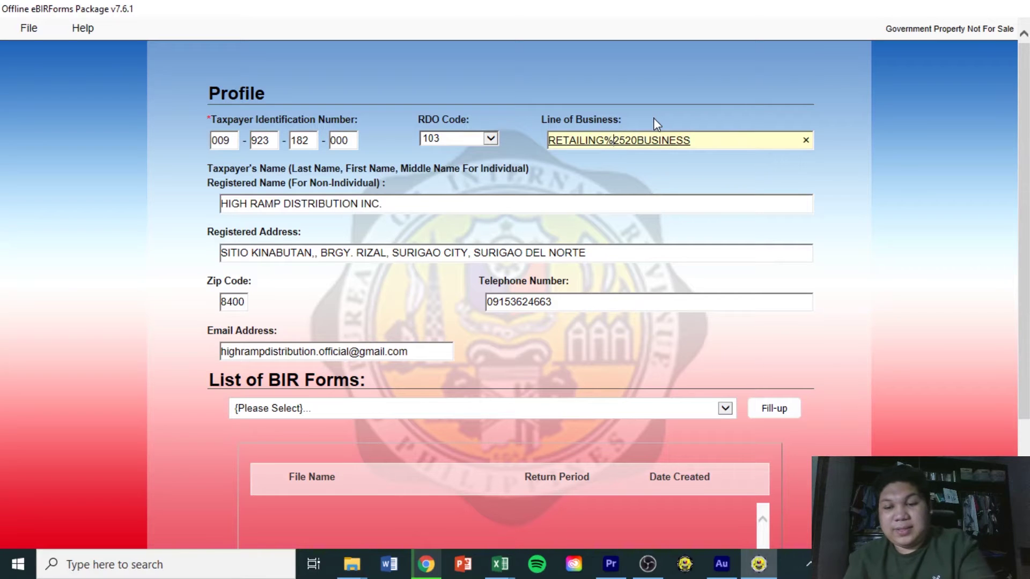
{"action": "key", "text": "BackSpace"}
{"action": "key", "text": "Right"}
{"action": "key", "text": "Right"}
{"action": "key", "text": "BackSpace"}
{"action": "key", "text": "BackSpace"}
{"action": "key", "text": "BackSpace"}
{"action": "key", "text": "Delete"}
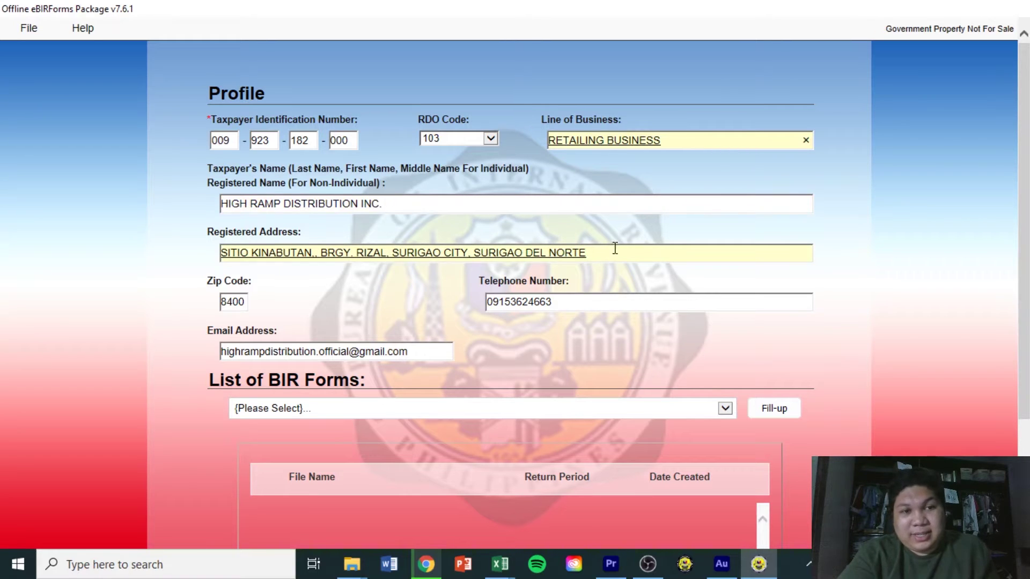
Review the completed profile fields and bring up the List of BIR Forms dropdown
{"action": "left_click_drag", "start_coordinate": [1026, 167], "coordinate": [1026, 287]}
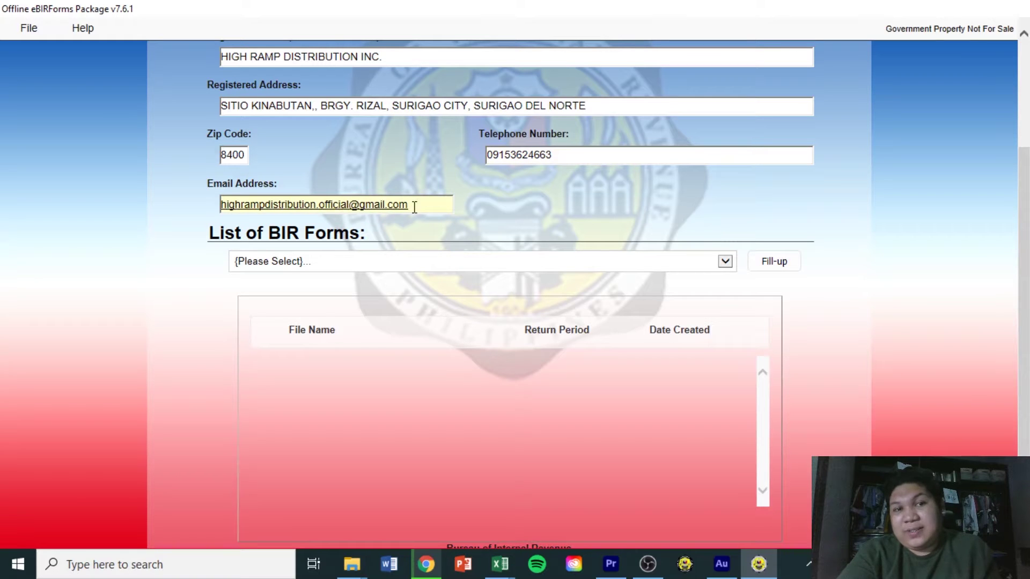
{"action": "scroll", "coordinate": [842, 163], "scroll_direction": "up", "scroll_amount": 1}
{"action": "scroll", "coordinate": [493, 127], "scroll_direction": "up", "scroll_amount": 5}
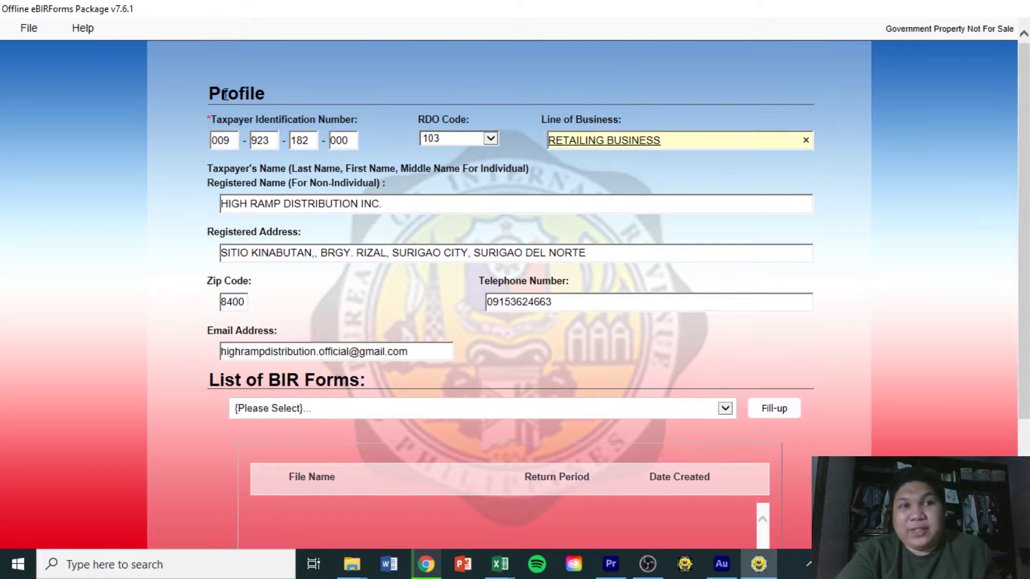
{"action": "left_click_drag", "start_coordinate": [246, 92], "coordinate": [798, 103]}
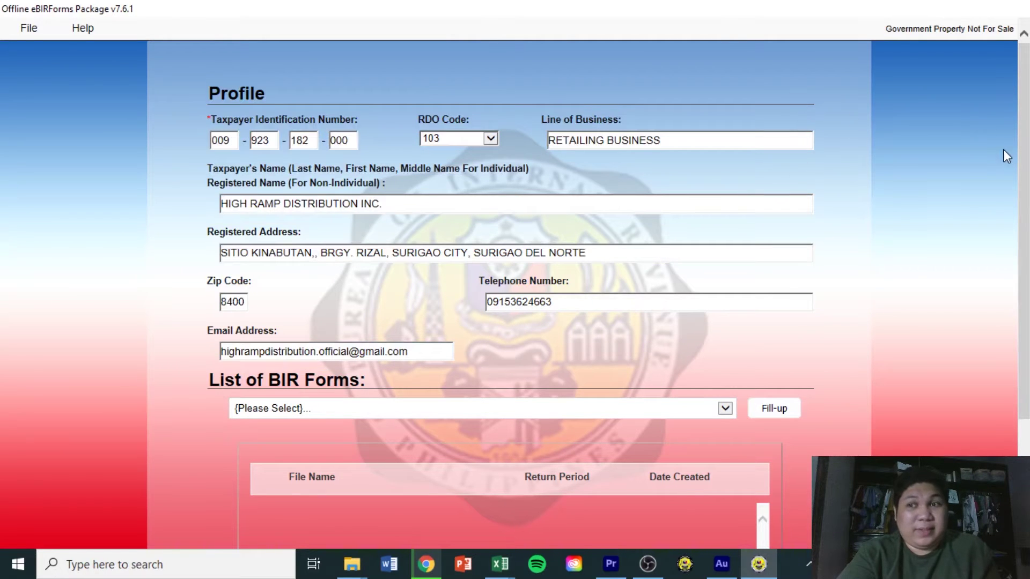
{"action": "scroll", "coordinate": [1022, 284], "scroll_direction": "down", "scroll_amount": 3}
{"action": "scroll", "coordinate": [1022, 284], "scroll_direction": "down", "scroll_amount": 1}
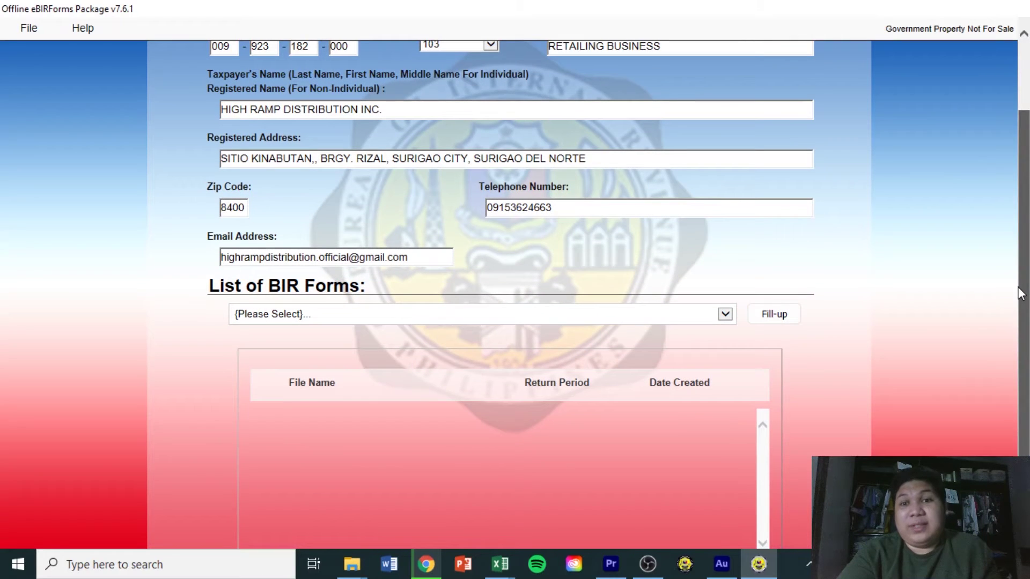
{"action": "left_click", "coordinate": [726, 316]}
Select BIR Form 0619E from the forms list, showing its saved 08/2020 return
{"action": "left_click", "coordinate": [726, 315]}
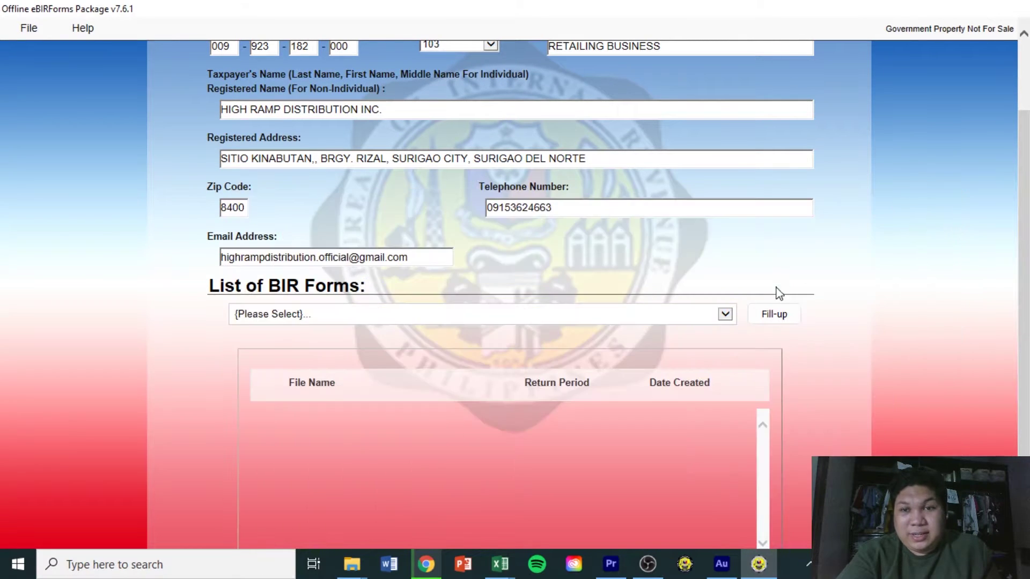
{"action": "left_click", "coordinate": [725, 316]}
{"action": "left_click_drag", "start_coordinate": [948, 263], "coordinate": [965, 244]}
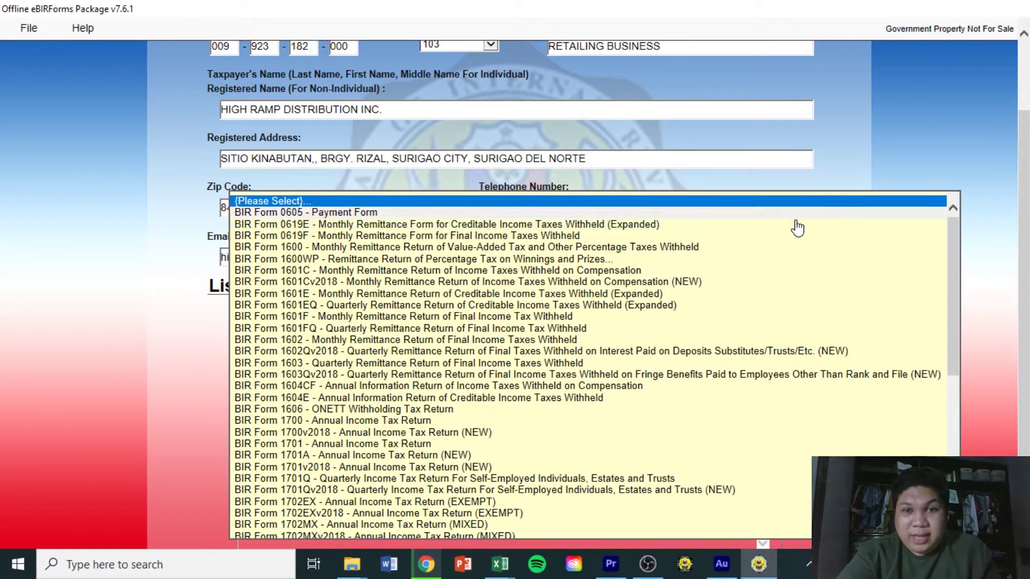
{"action": "left_click", "coordinate": [635, 226]}
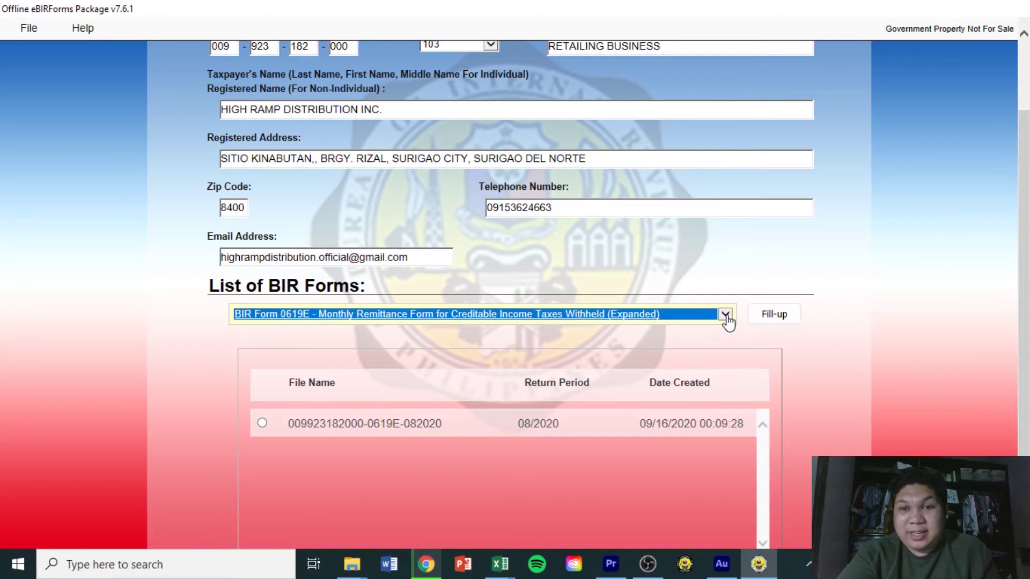
{"action": "left_click", "coordinate": [726, 315]}
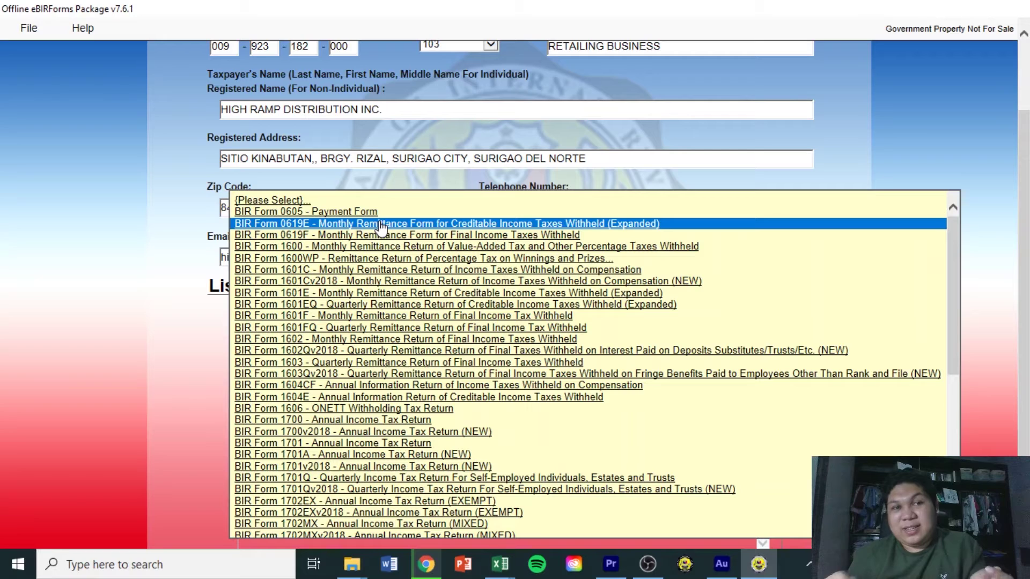
Confirm Form 0619E, start Fill-up, and acknowledge the profile-saved message
{"action": "left_click", "coordinate": [381, 224]}
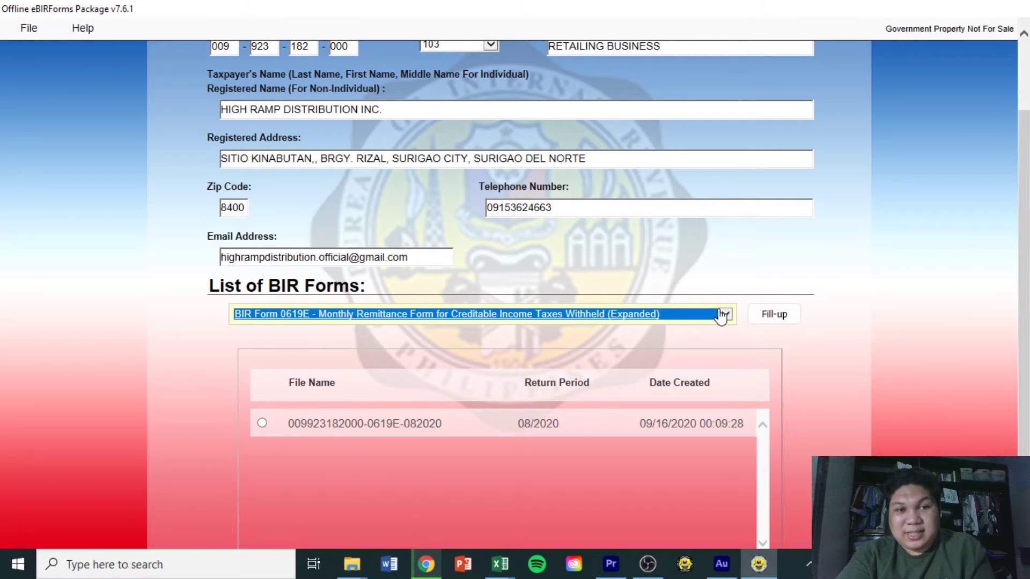
{"action": "left_click", "coordinate": [784, 321]}
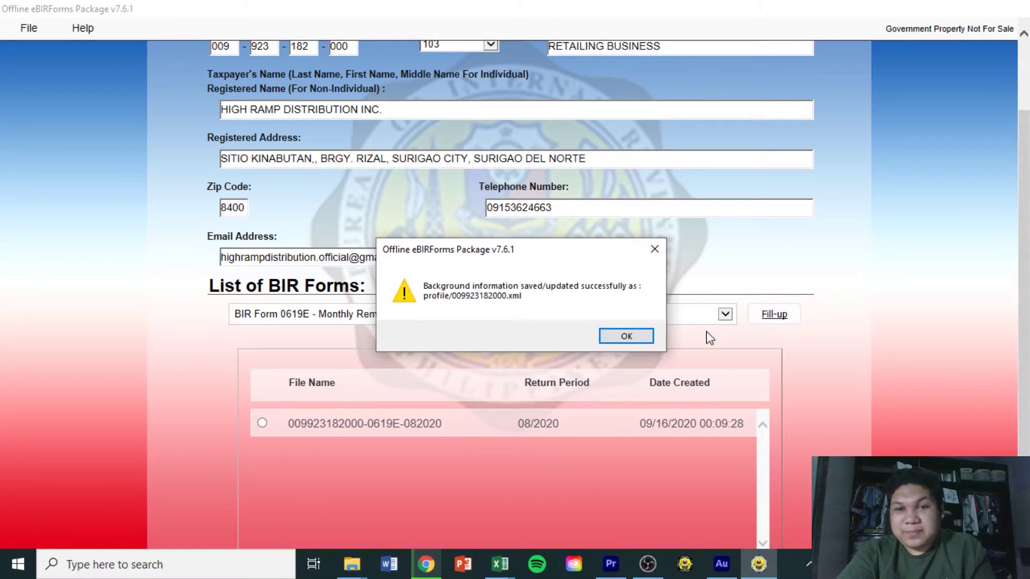
{"action": "left_click", "coordinate": [641, 344]}
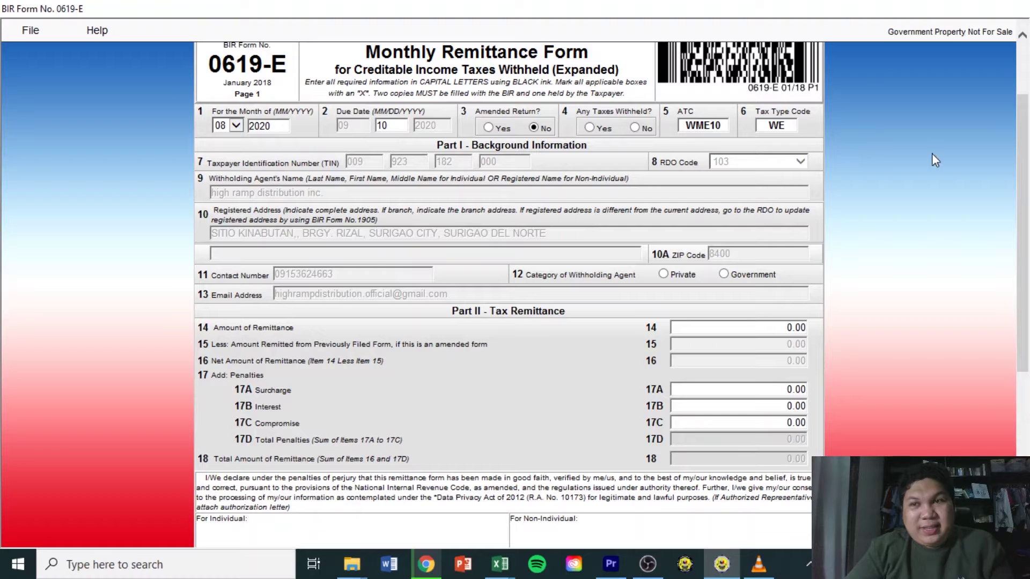
View the top of the 0619-E form: month 08/2020, due 09/10/2020, ATC WME10
{"action": "scroll", "coordinate": [1027, 185], "scroll_direction": "up", "scroll_amount": 3}
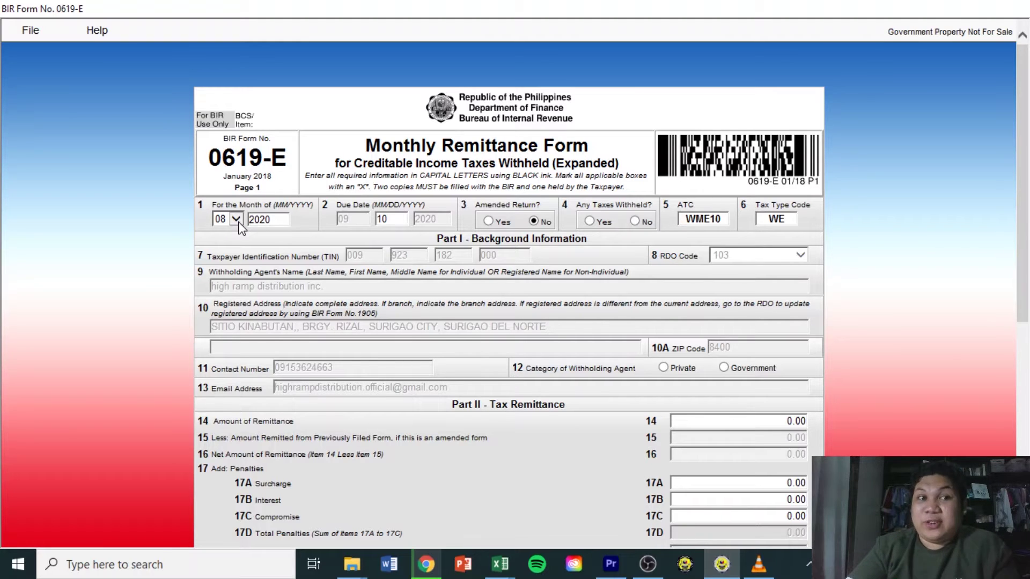
{"action": "left_click", "coordinate": [236, 220]}
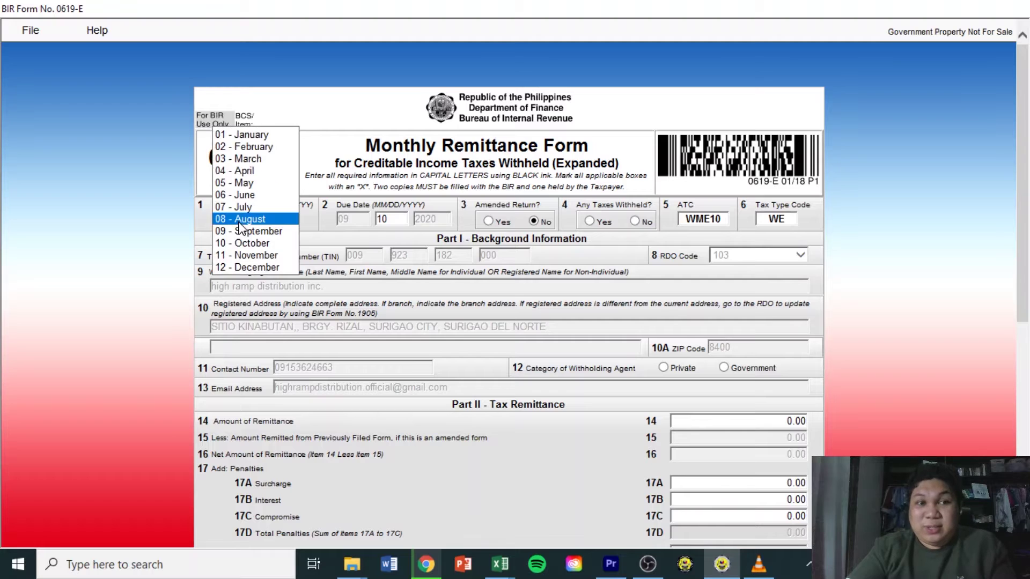
{"action": "left_click", "coordinate": [239, 220]}
{"action": "left_click", "coordinate": [237, 220]}
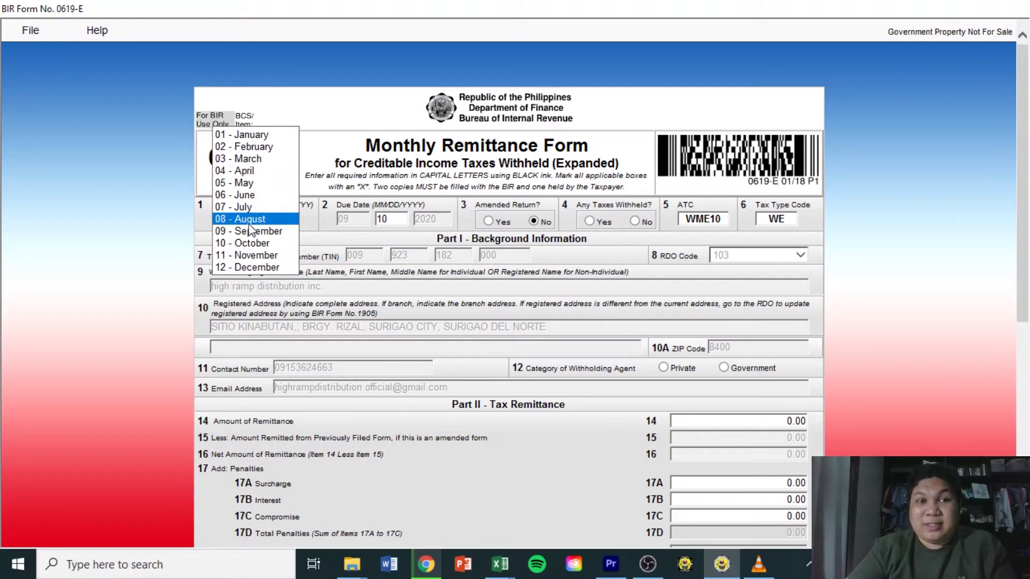
{"action": "left_click", "coordinate": [286, 219]}
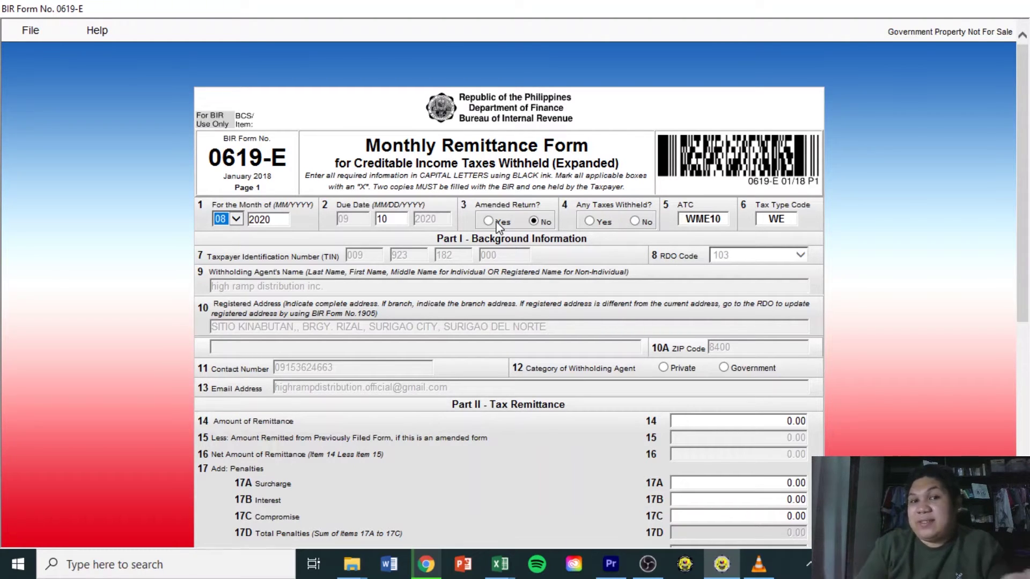
{"action": "left_click", "coordinate": [489, 221]}
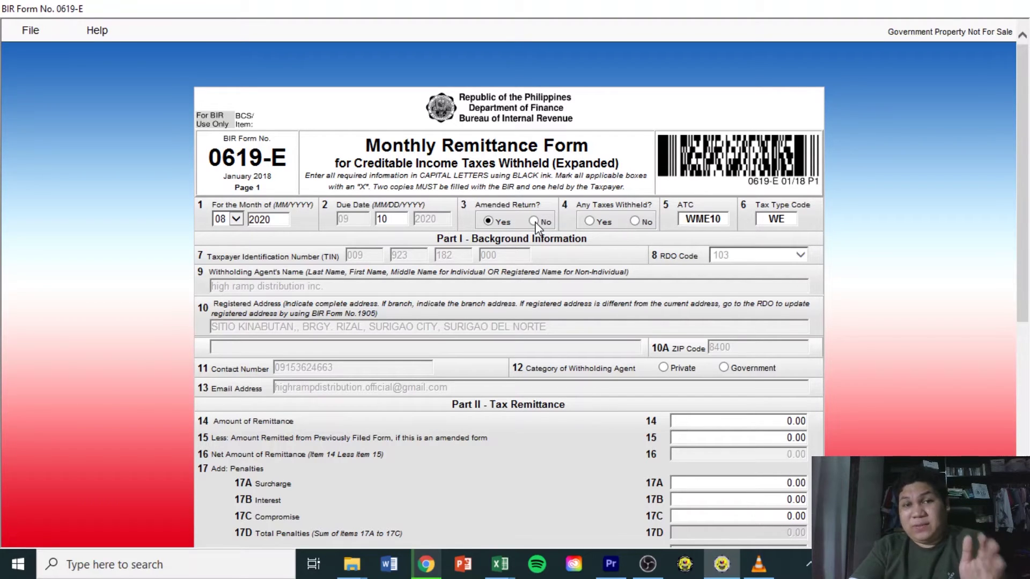
Set item 3 Amended Return to No and item 4 Any Taxes Withheld to Yes
{"action": "left_click", "coordinate": [534, 222]}
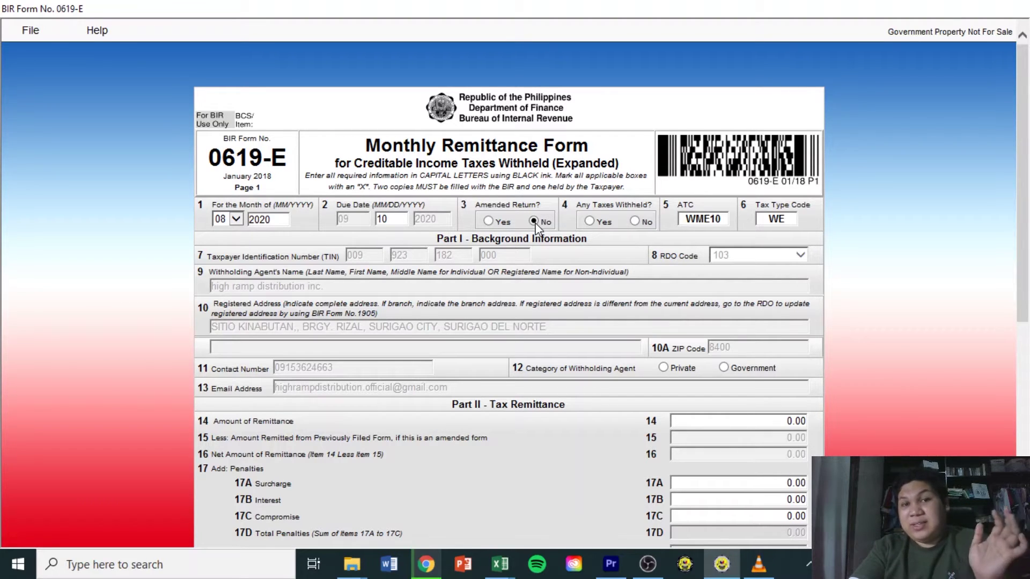
{"action": "left_click", "coordinate": [591, 220]}
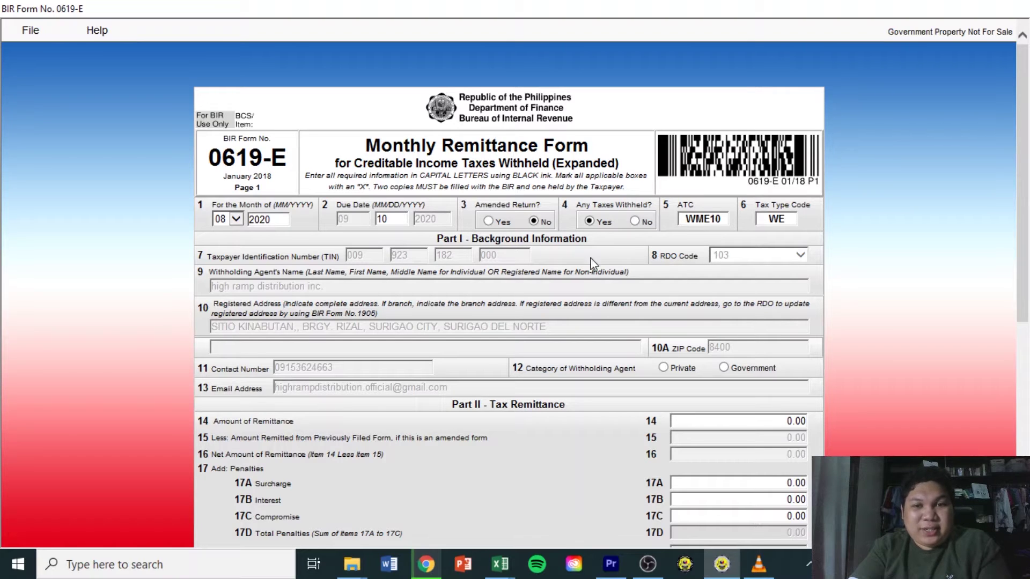
{"action": "left_click_drag", "start_coordinate": [500, 243], "coordinate": [575, 272]}
{"action": "left_click", "coordinate": [577, 271]}
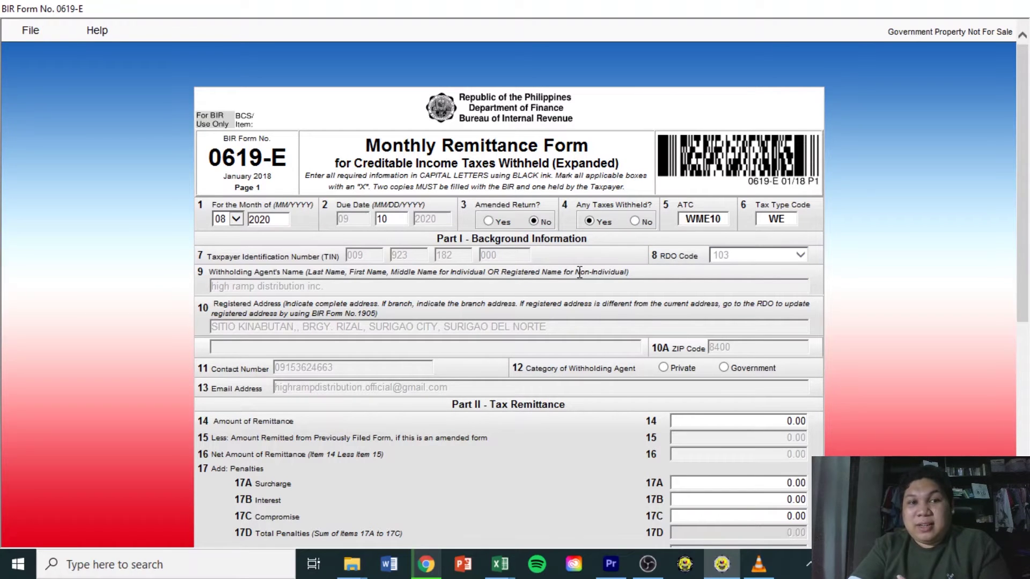
{"action": "left_click_drag", "start_coordinate": [1022, 144], "coordinate": [1029, 184]}
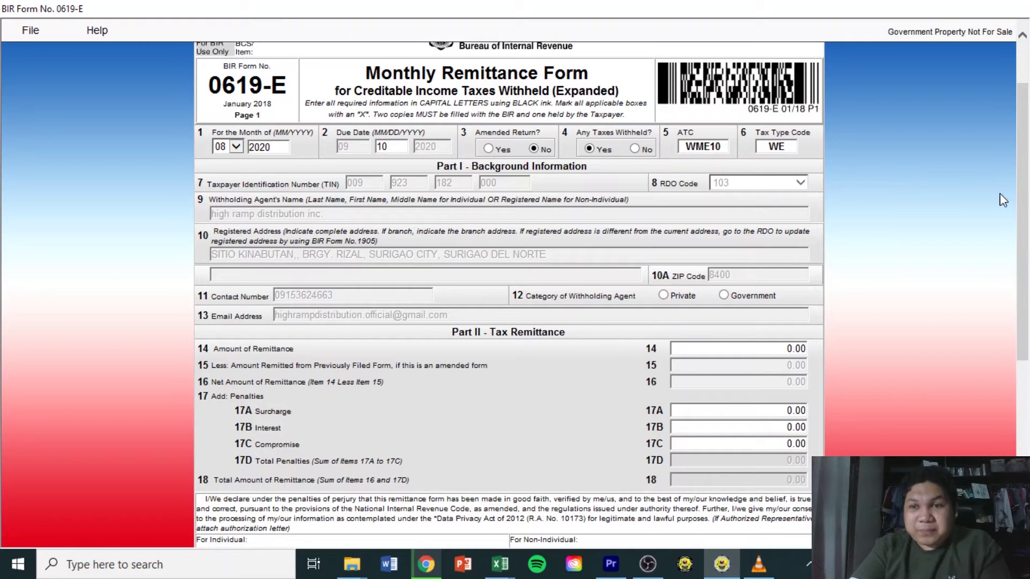
Choose Private for item 12, then show Excel's Book2 with August's 672,571.42 total payable
{"action": "left_click_drag", "start_coordinate": [1025, 204], "coordinate": [1014, 262]}
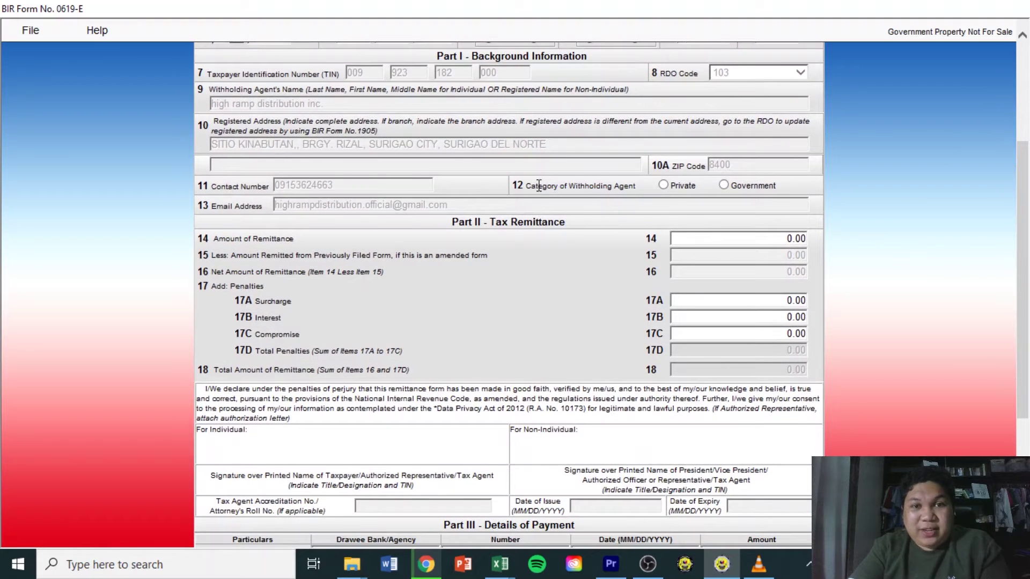
{"action": "left_click", "coordinate": [667, 185]}
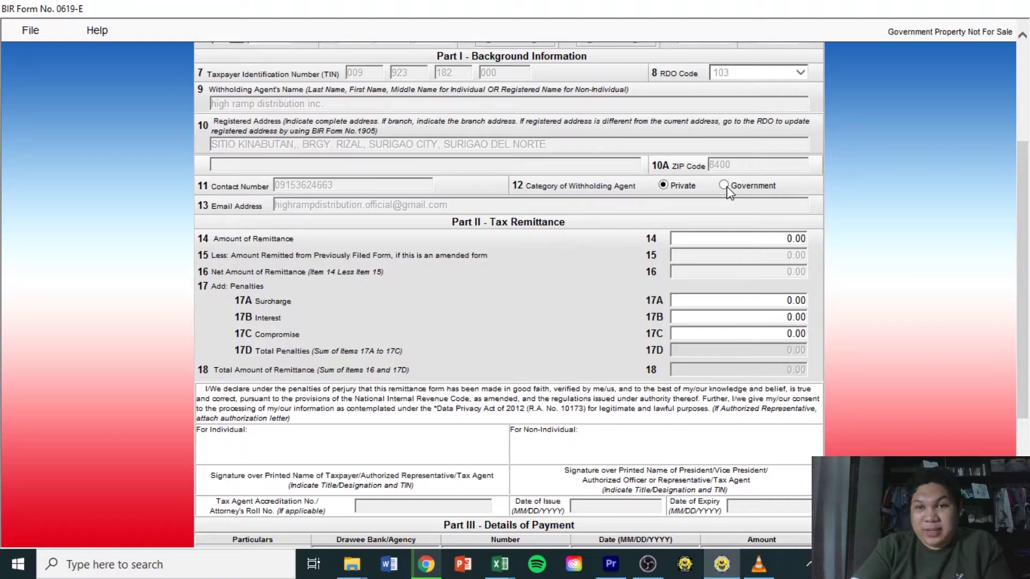
{"action": "left_click_drag", "start_coordinate": [1026, 225], "coordinate": [1028, 287]}
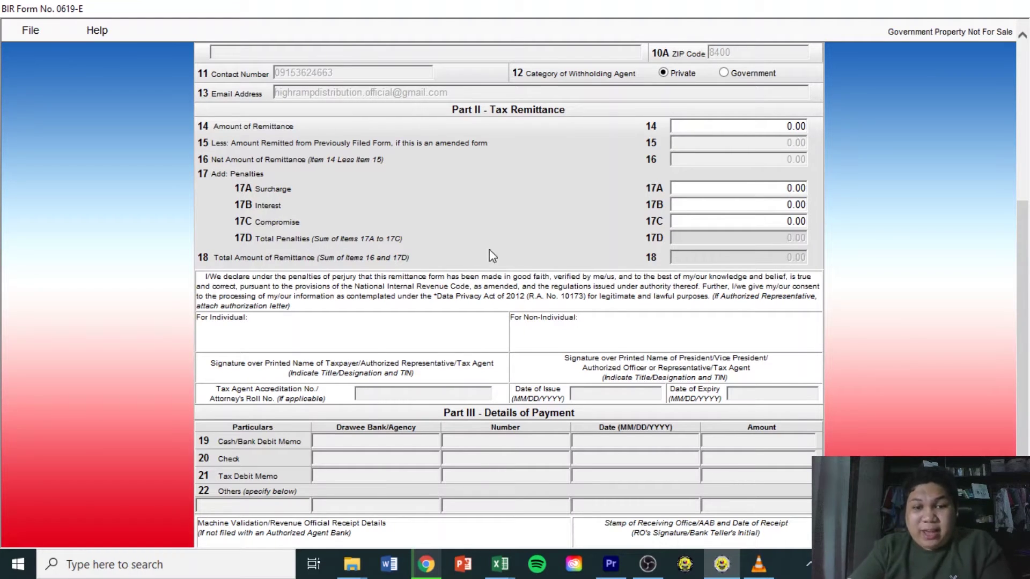
{"action": "mouse_move", "coordinate": [502, 563]}
{"action": "left_click", "coordinate": [564, 531]}
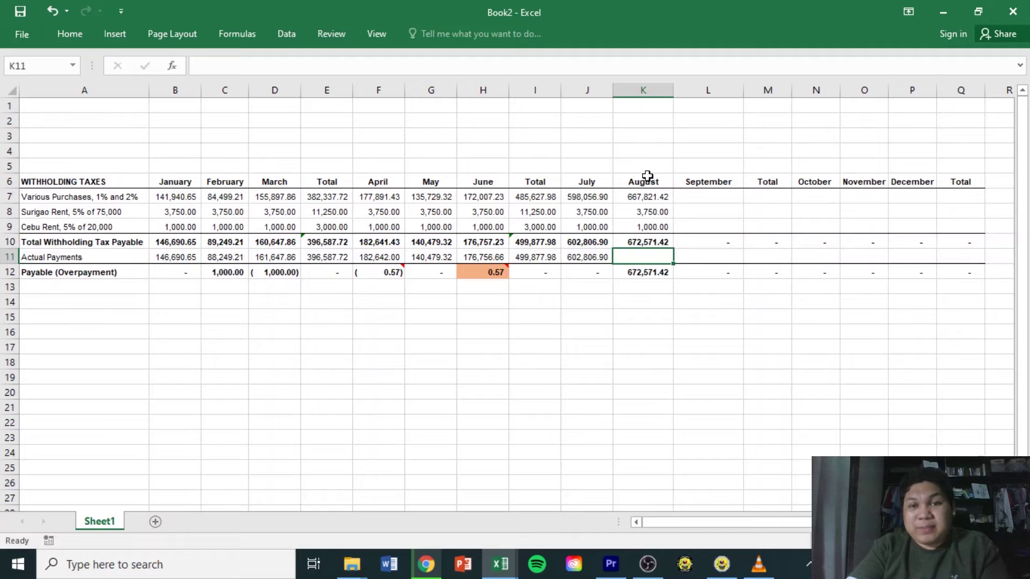
Review August's Various Purchases, Surigao Rent and Cebu Rent amounts and the total formula
{"action": "left_click", "coordinate": [649, 197]}
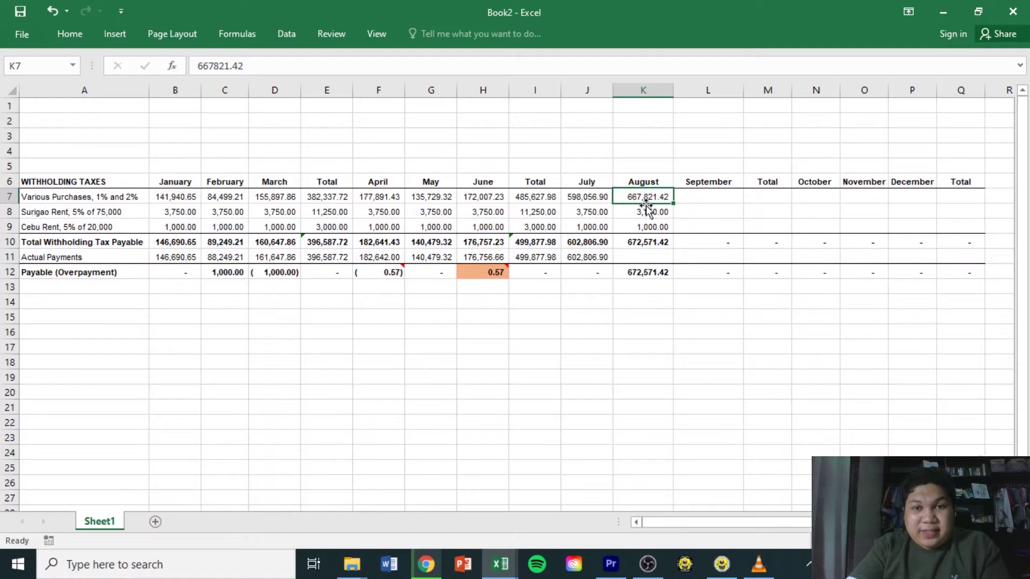
{"action": "left_click_drag", "start_coordinate": [645, 198], "coordinate": [646, 223]}
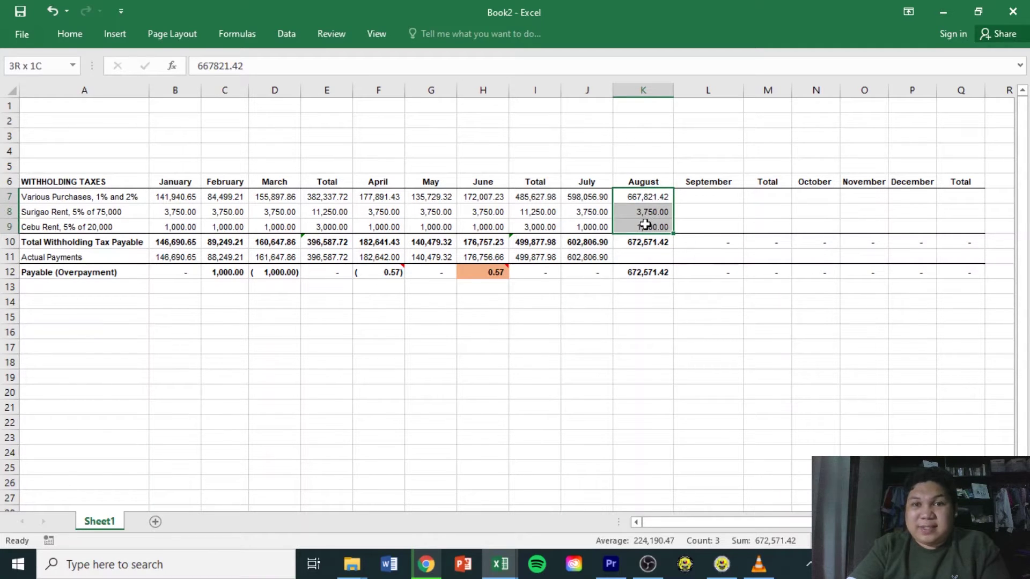
{"action": "left_click", "coordinate": [114, 200]}
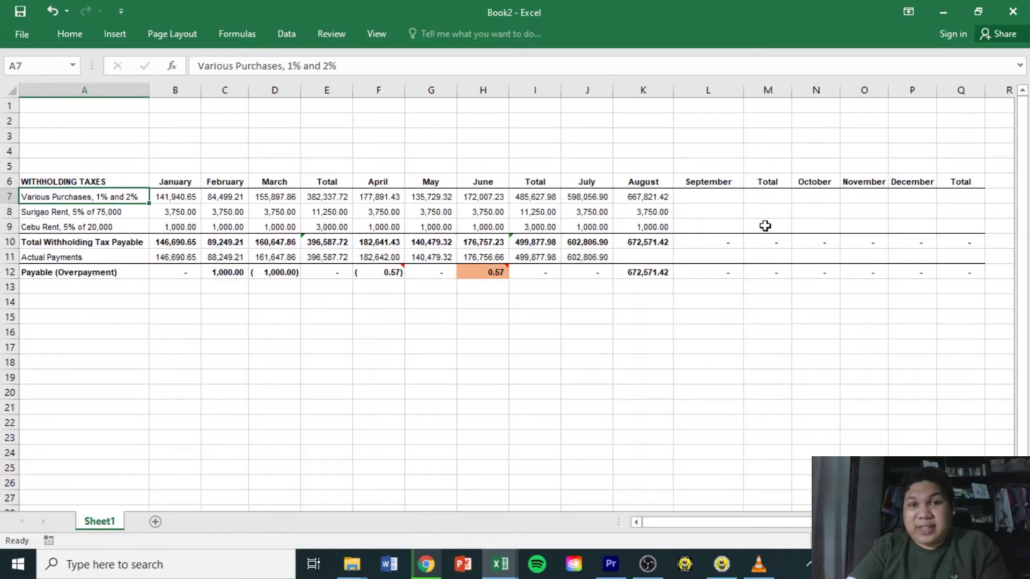
{"action": "left_click", "coordinate": [658, 199]}
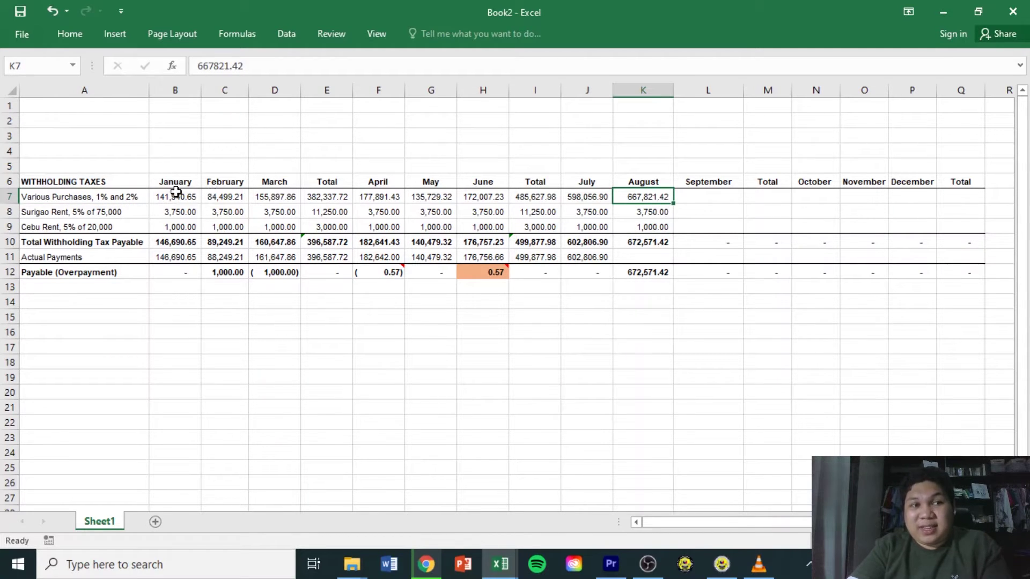
{"action": "left_click", "coordinate": [121, 213]}
{"action": "left_click", "coordinate": [118, 227]}
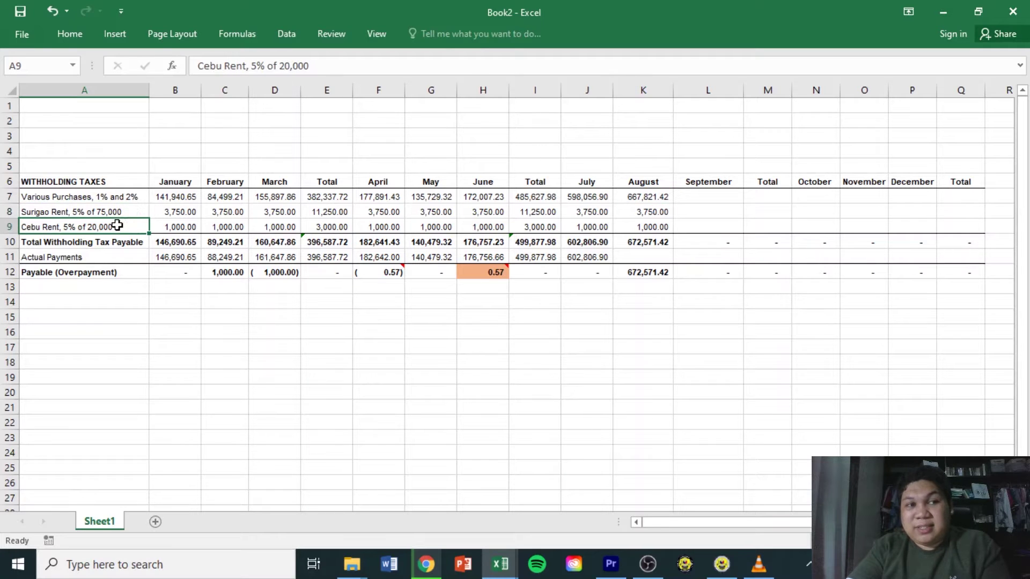
{"action": "left_click", "coordinate": [653, 215]}
{"action": "left_click", "coordinate": [655, 227]}
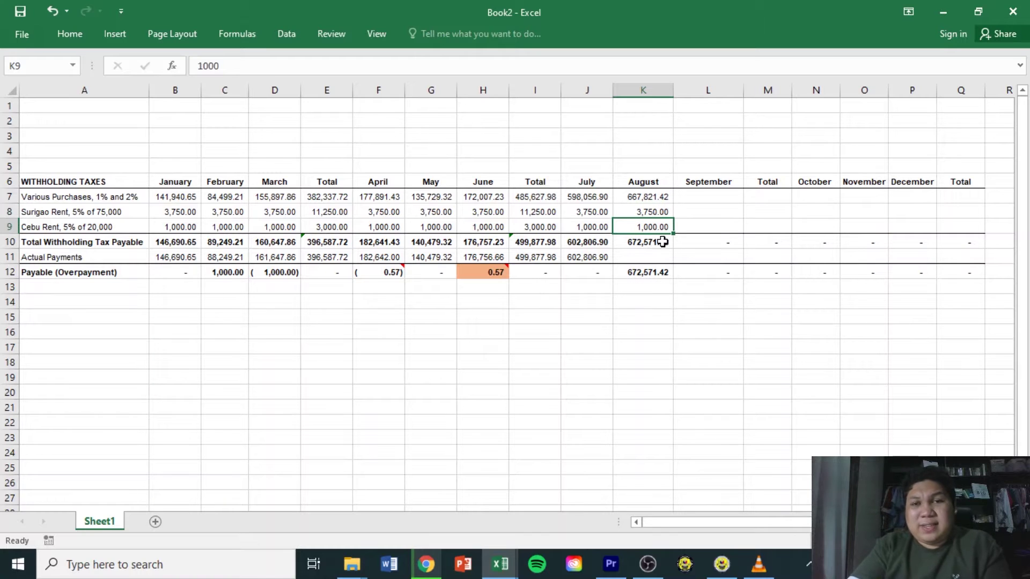
{"action": "left_click", "coordinate": [663, 241]}
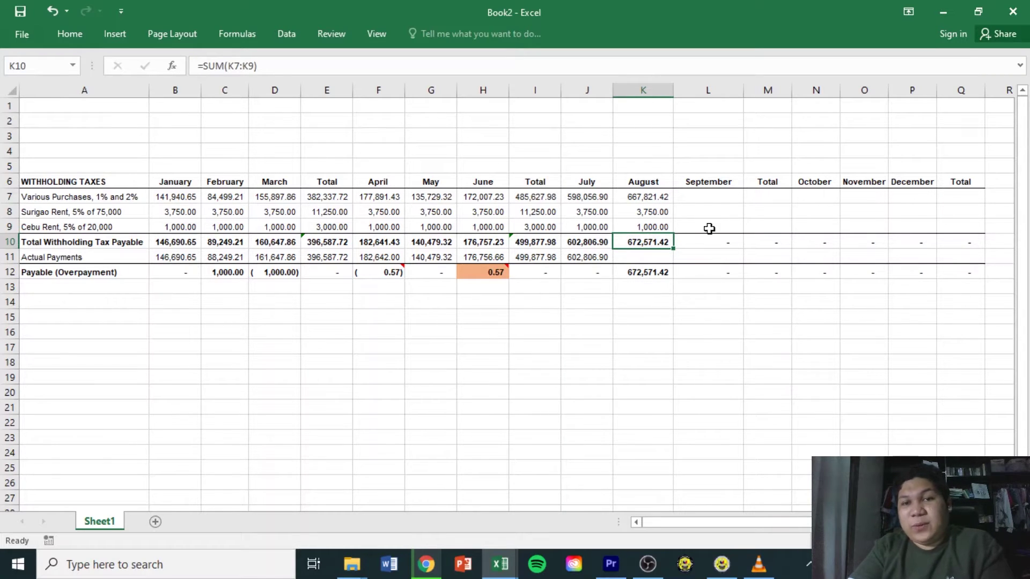
{"action": "left_click", "coordinate": [655, 196]}
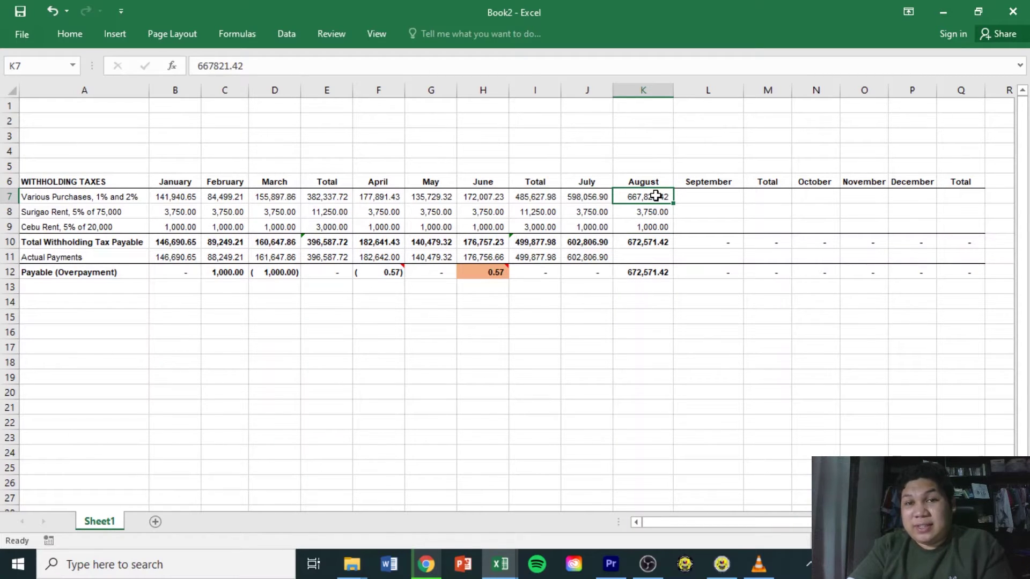
Enter the check formula =K7/0.01 in K14, autofit column K, then clear it
{"action": "left_click", "coordinate": [652, 299]}
{"action": "type", "text": "="}
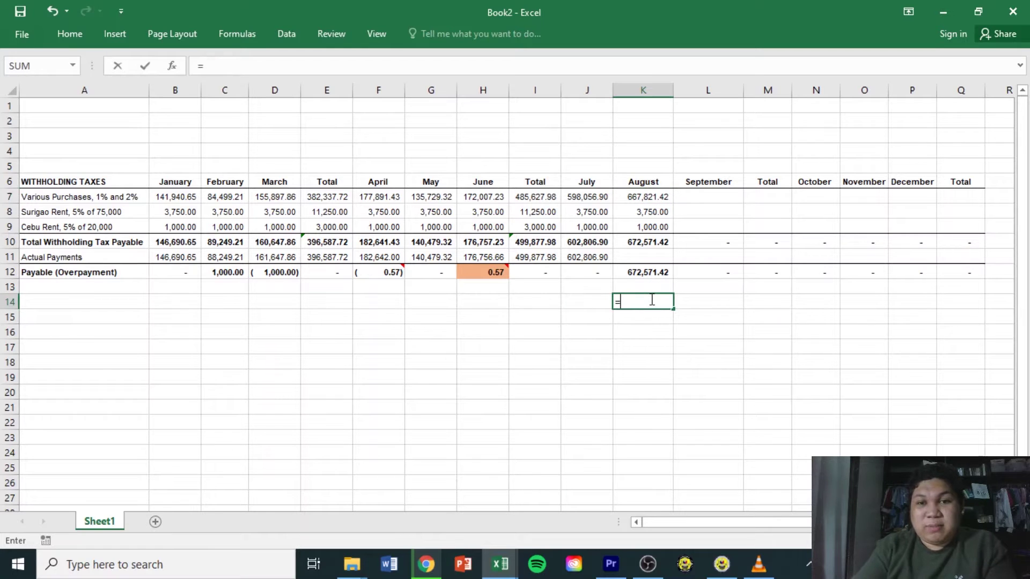
{"action": "left_click", "coordinate": [657, 197]}
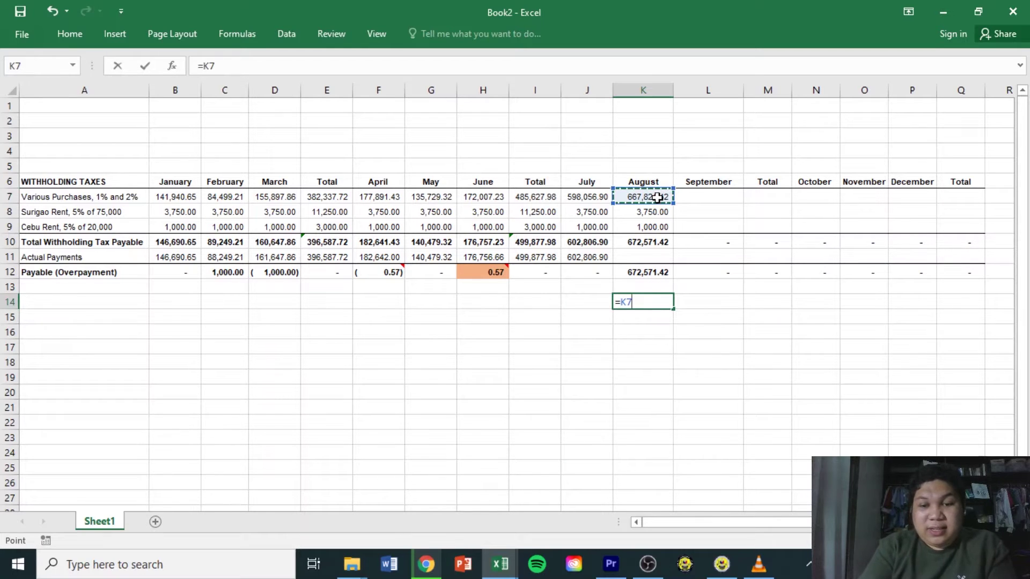
{"action": "type", "text": "/"}
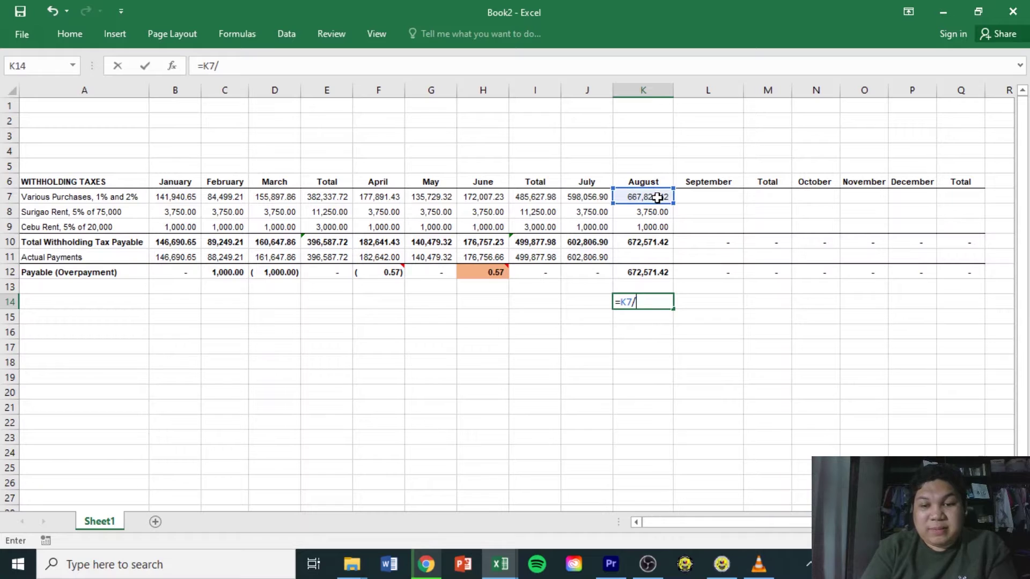
{"action": "type", "text": "0.0"}
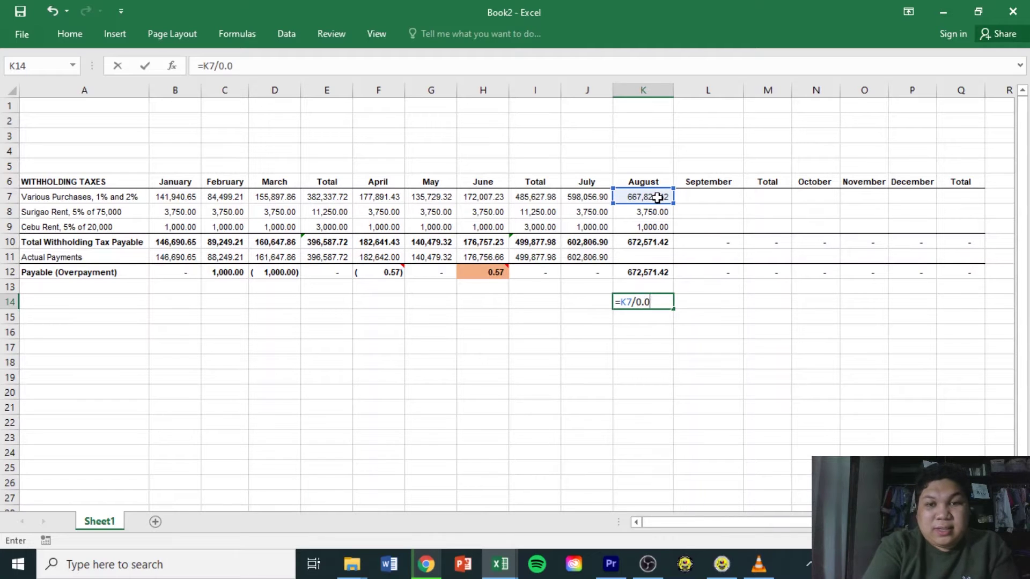
{"action": "type", "text": "1"}
{"action": "key", "text": "Return"}
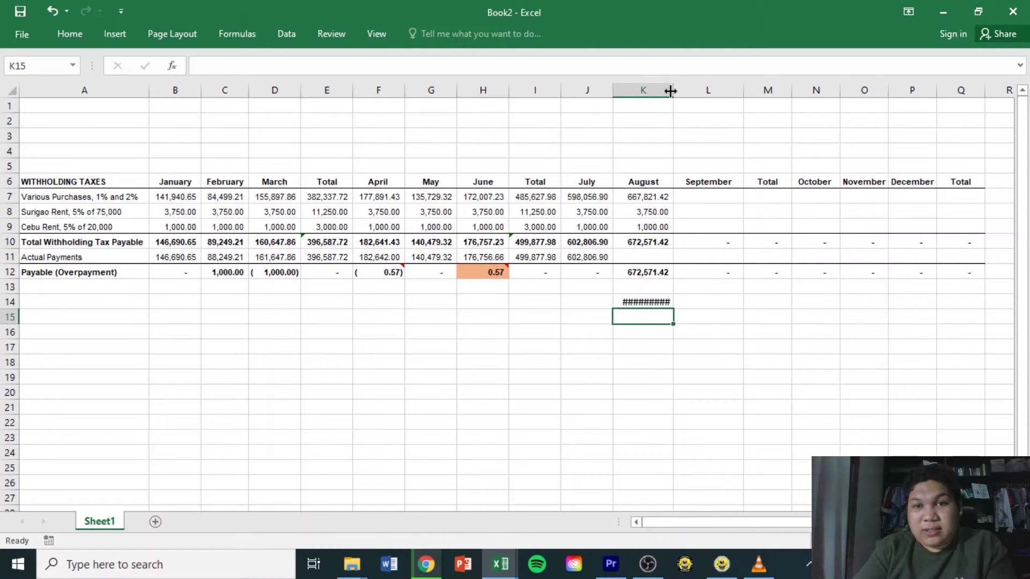
{"action": "double_click", "coordinate": [674, 90]}
{"action": "left_click", "coordinate": [664, 302]}
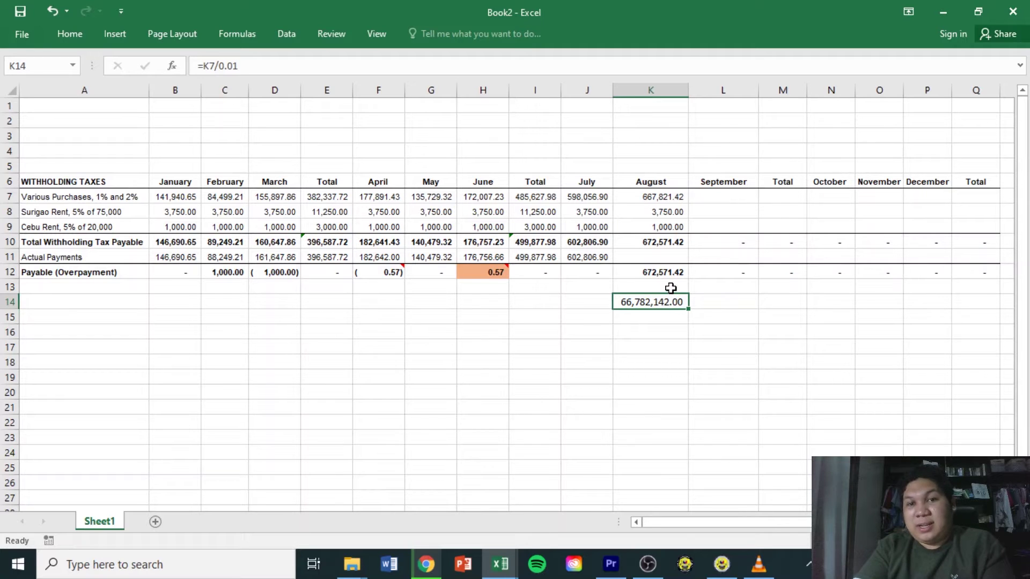
{"action": "key", "text": "BackSpace"}
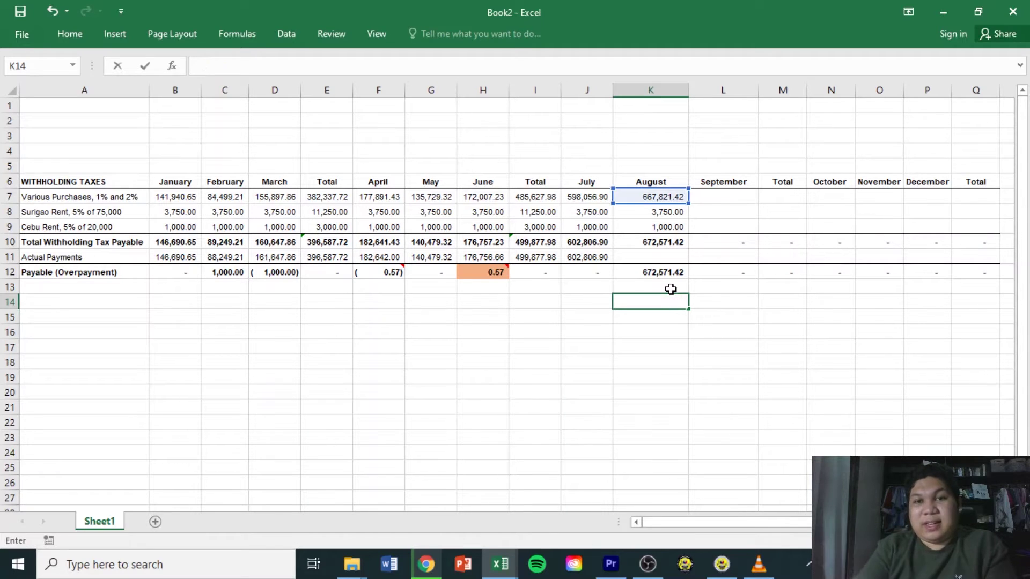
{"action": "left_click", "coordinate": [660, 196]}
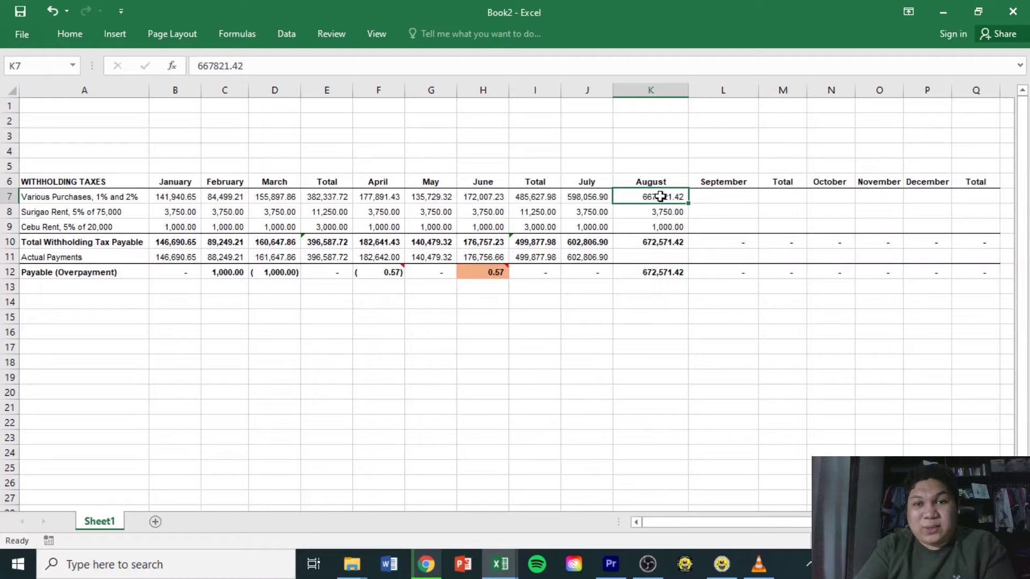
Recheck the August rent amounts and the 672,571.42 total withholding tax payable
{"action": "left_click", "coordinate": [121, 194]}
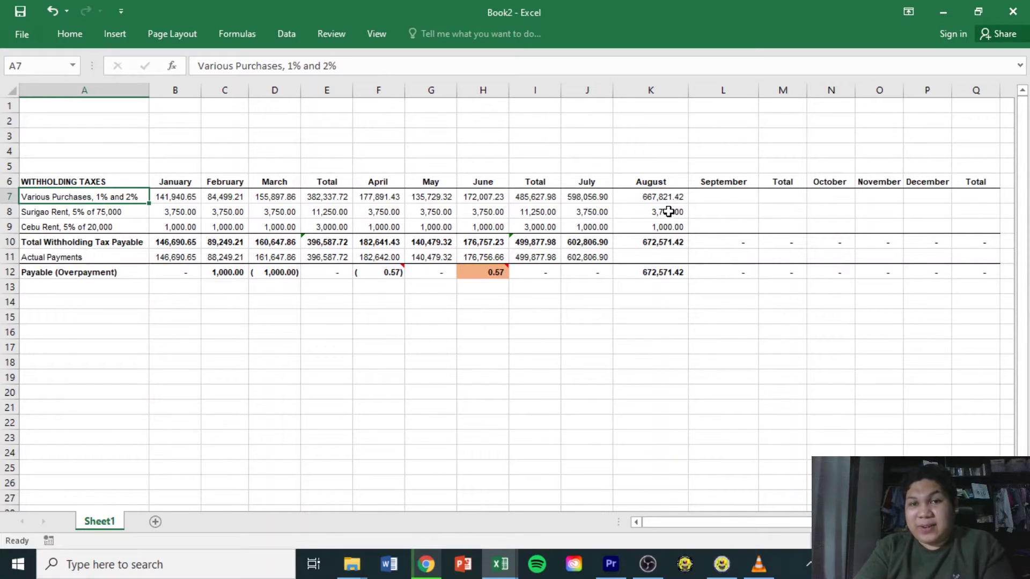
{"action": "left_click", "coordinate": [667, 214]}
{"action": "left_click", "coordinate": [666, 227]}
{"action": "left_click", "coordinate": [665, 242]}
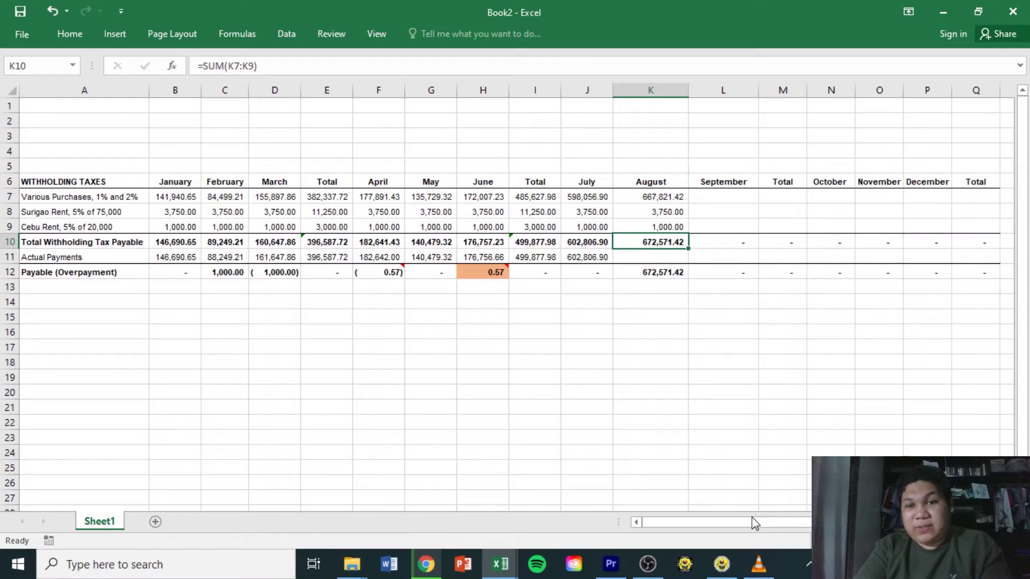
Enter 672,571.42 as the 0619-E Amount of Remittance, correcting it against the Excel total
{"action": "left_click", "coordinate": [722, 571]}
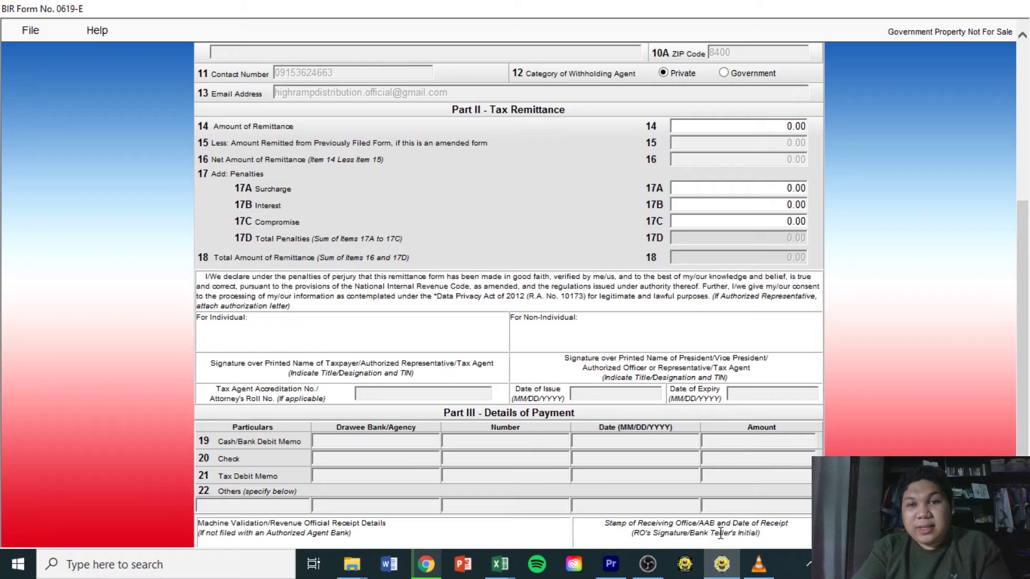
{"action": "left_click", "coordinate": [781, 127]}
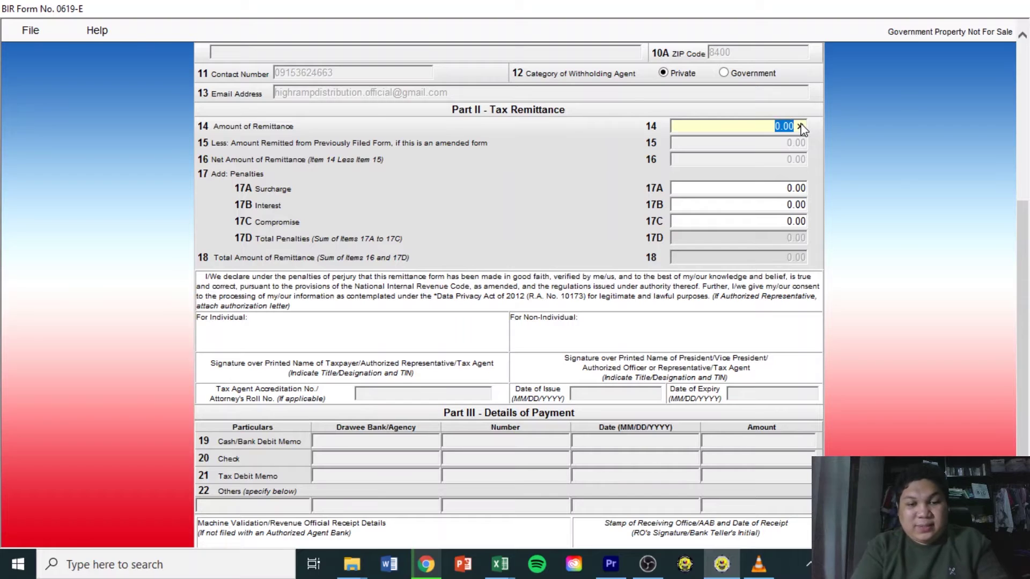
{"action": "type", "text": "672571.43"}
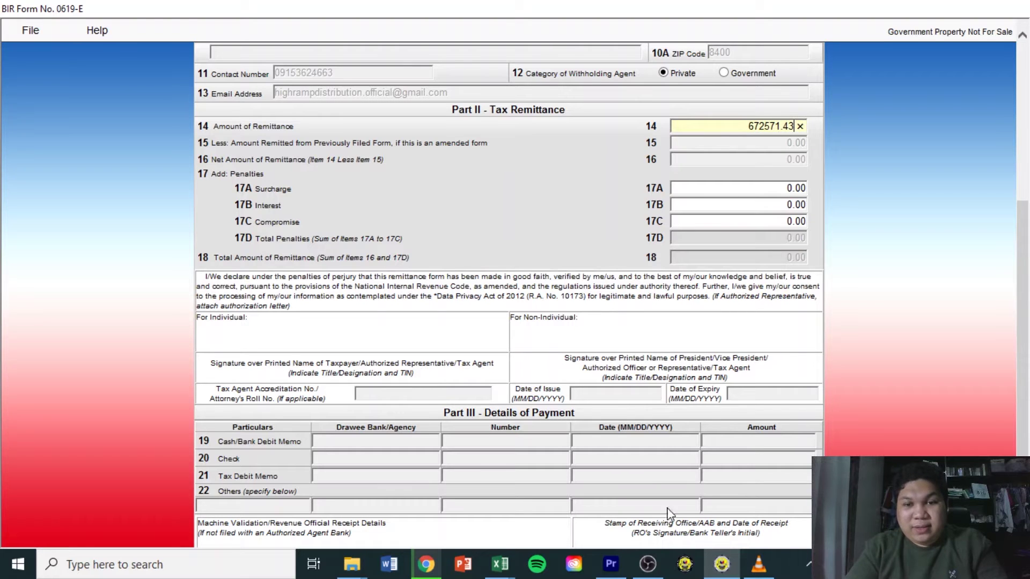
{"action": "mouse_move", "coordinate": [493, 571]}
{"action": "left_click", "coordinate": [547, 530]}
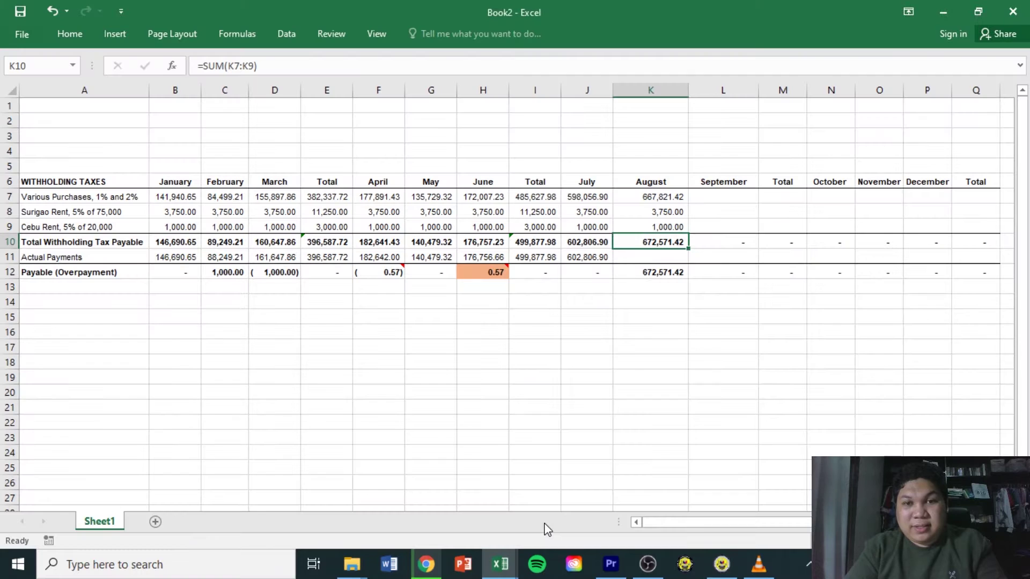
{"action": "left_click", "coordinate": [721, 565]}
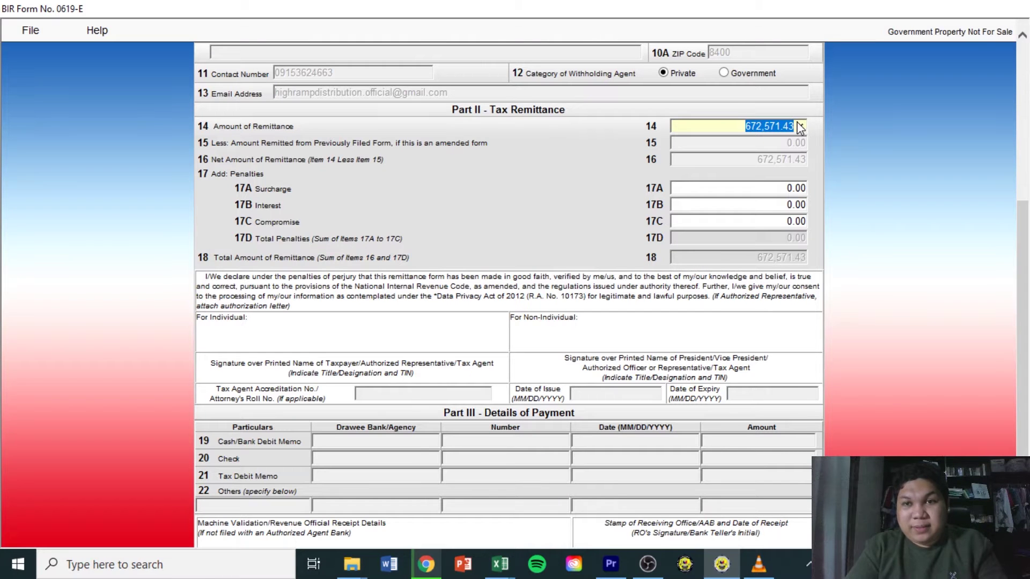
{"action": "left_click", "coordinate": [796, 131]}
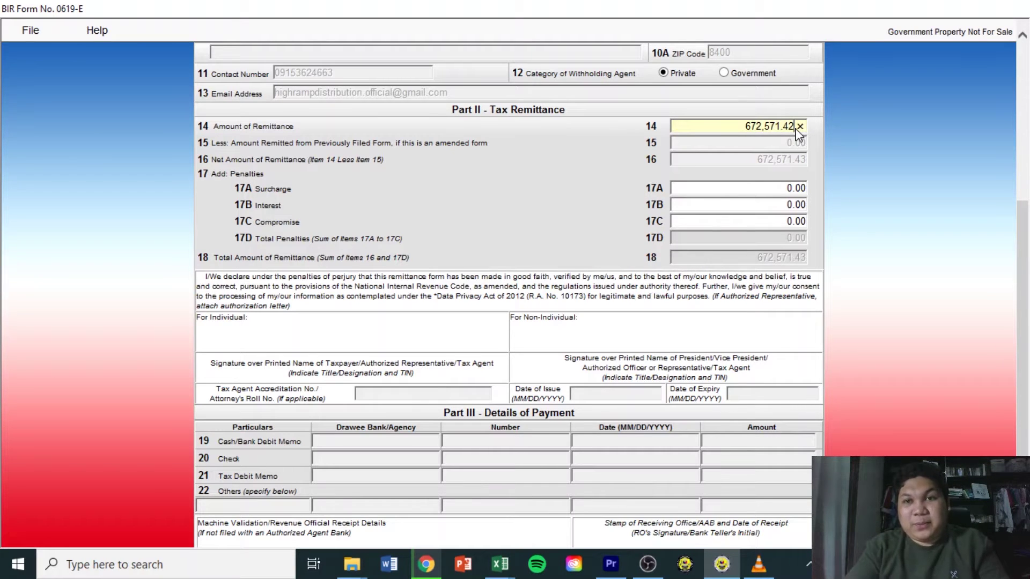
{"action": "left_click", "coordinate": [750, 190]}
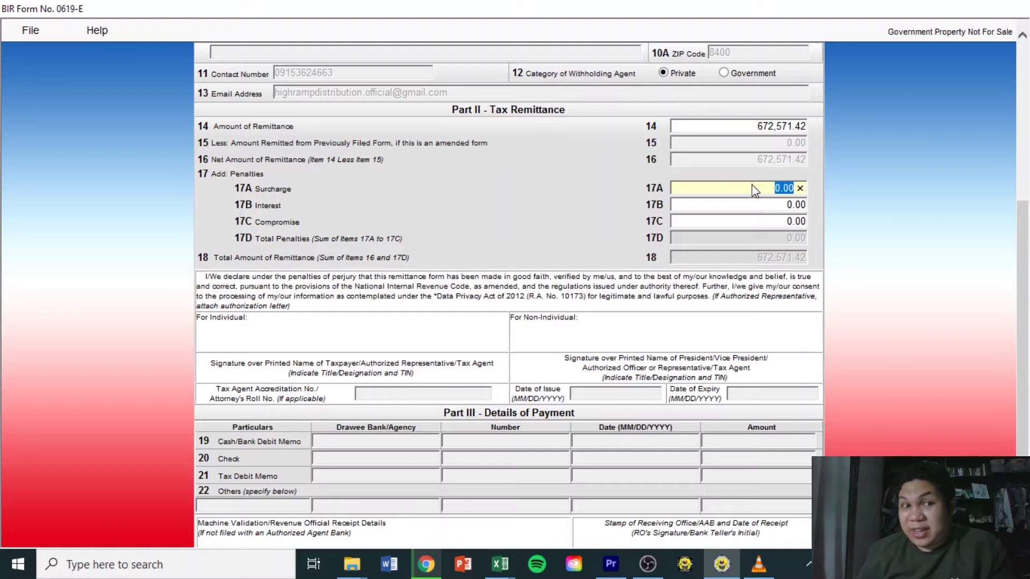
{"action": "left_click", "coordinate": [758, 213]}
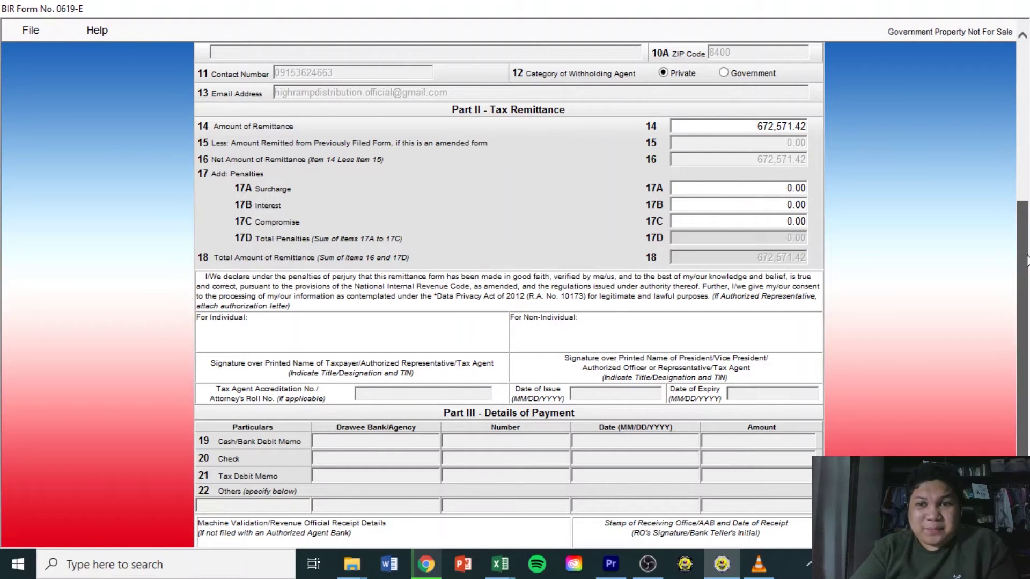
{"action": "scroll", "coordinate": [508, 295], "scroll_direction": "down", "scroll_amount": 3}
{"action": "scroll", "coordinate": [509, 295], "scroll_direction": "up", "scroll_amount": 12}
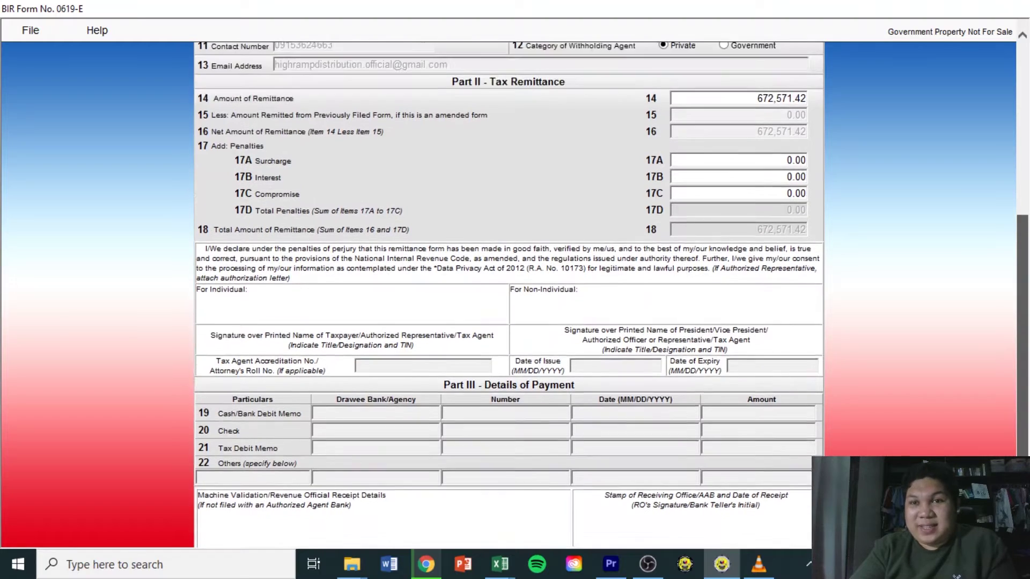
{"action": "scroll", "coordinate": [508, 295], "scroll_direction": "down", "scroll_amount": 12}
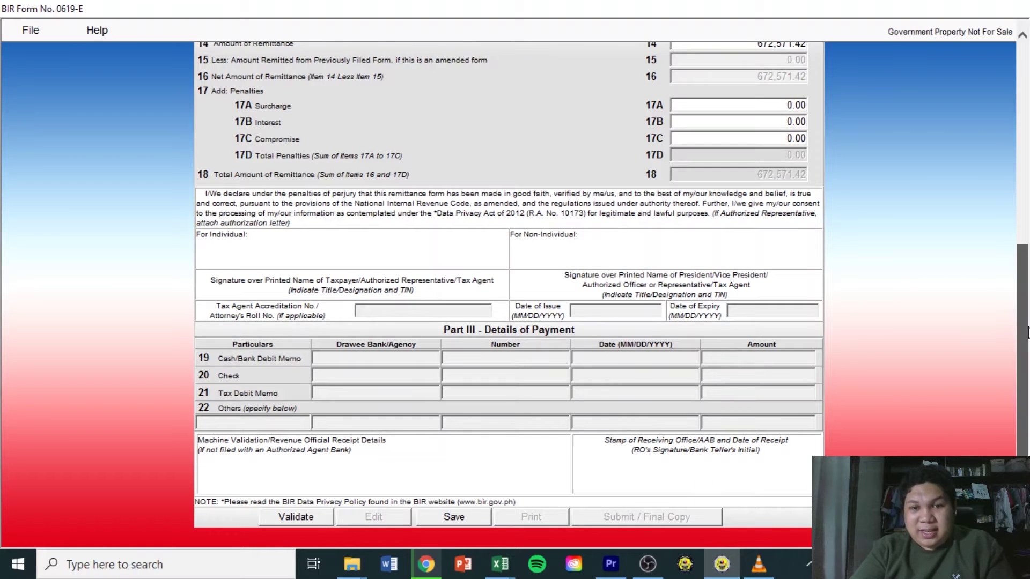
{"action": "left_click", "coordinate": [448, 519]}
Dismiss the save messages and validate the 0619-E form successfully
{"action": "left_click", "coordinate": [596, 338]}
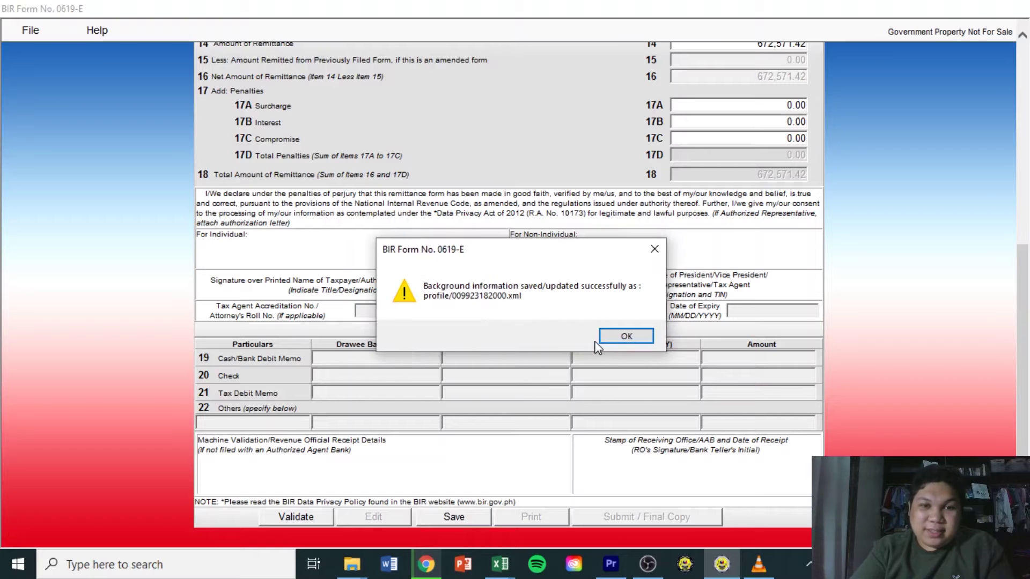
{"action": "left_click", "coordinate": [618, 338]}
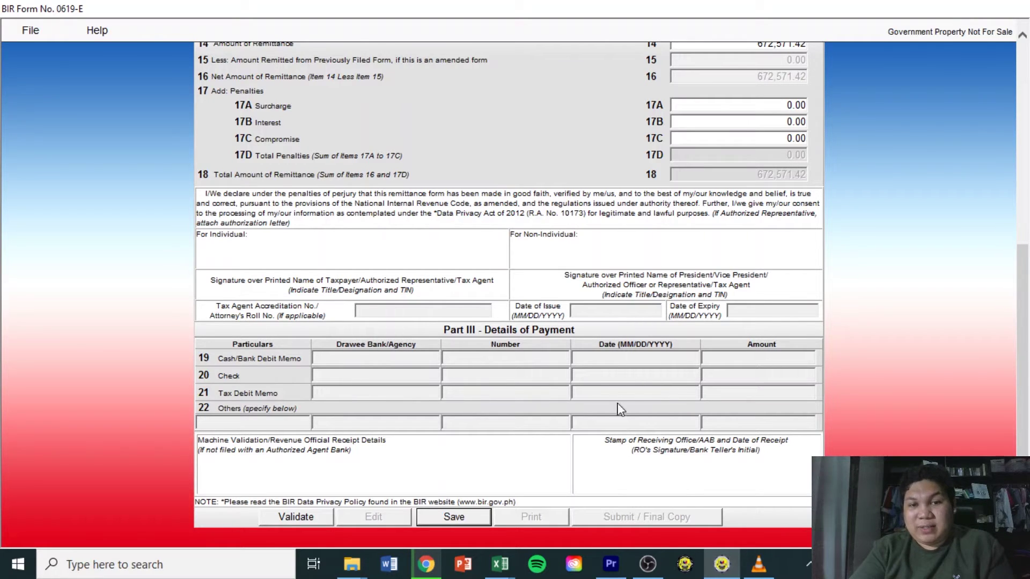
{"action": "left_click", "coordinate": [302, 521]}
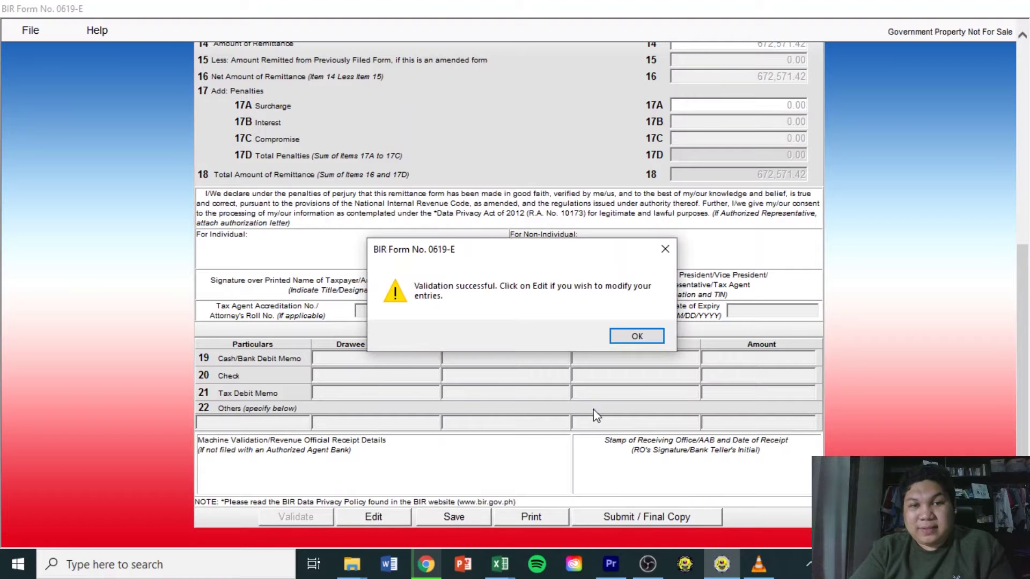
{"action": "left_click", "coordinate": [649, 337]}
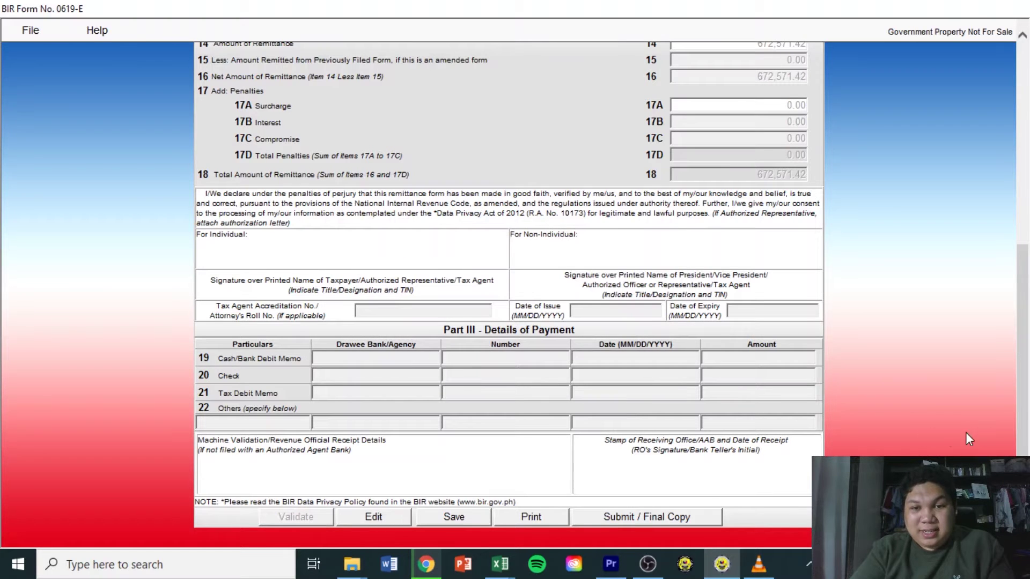
{"action": "mouse_move", "coordinate": [1021, 388]}
{"action": "left_mouse_down"}
{"action": "mouse_move", "coordinate": [1021, 189]}
{"action": "mouse_move", "coordinate": [1022, 388]}
{"action": "left_mouse_up"}
{"action": "mouse_move", "coordinate": [1027, 294]}
{"action": "left_mouse_down"}
{"action": "mouse_move", "coordinate": [1027, 96]}
{"action": "mouse_move", "coordinate": [1026, 312]}
{"action": "left_mouse_up"}
Re-enable editing, validate the form again, and scroll down to Part III
{"action": "left_click", "coordinate": [370, 527]}
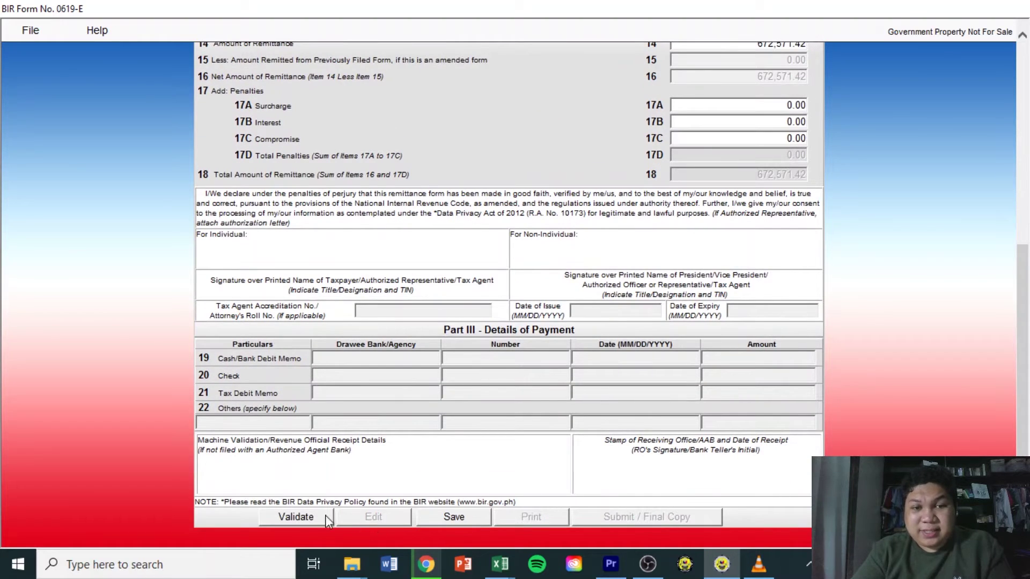
{"action": "left_click", "coordinate": [298, 516]}
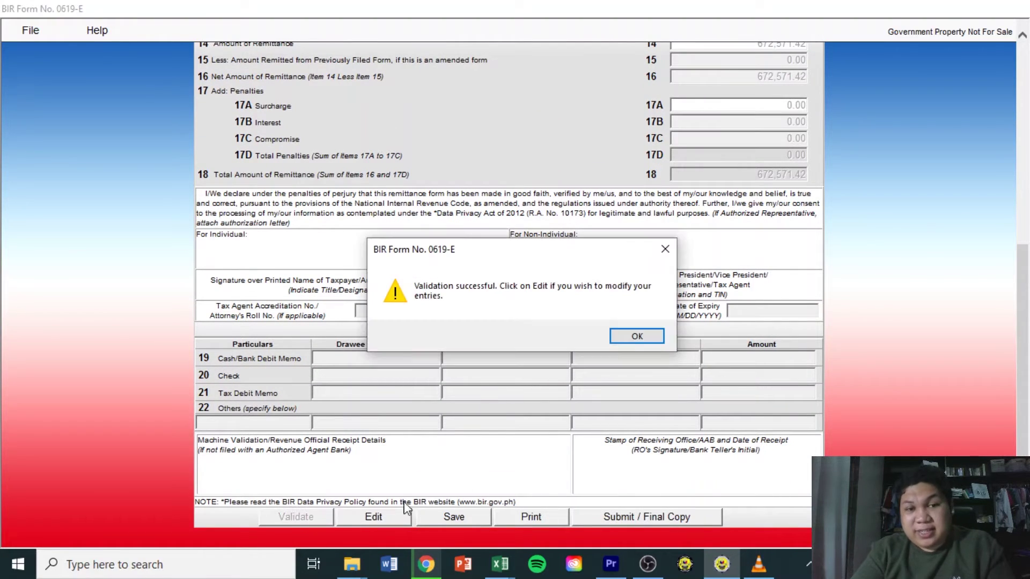
{"action": "left_click", "coordinate": [647, 338]}
{"action": "scroll", "coordinate": [509, 295], "scroll_direction": "up", "scroll_amount": 7}
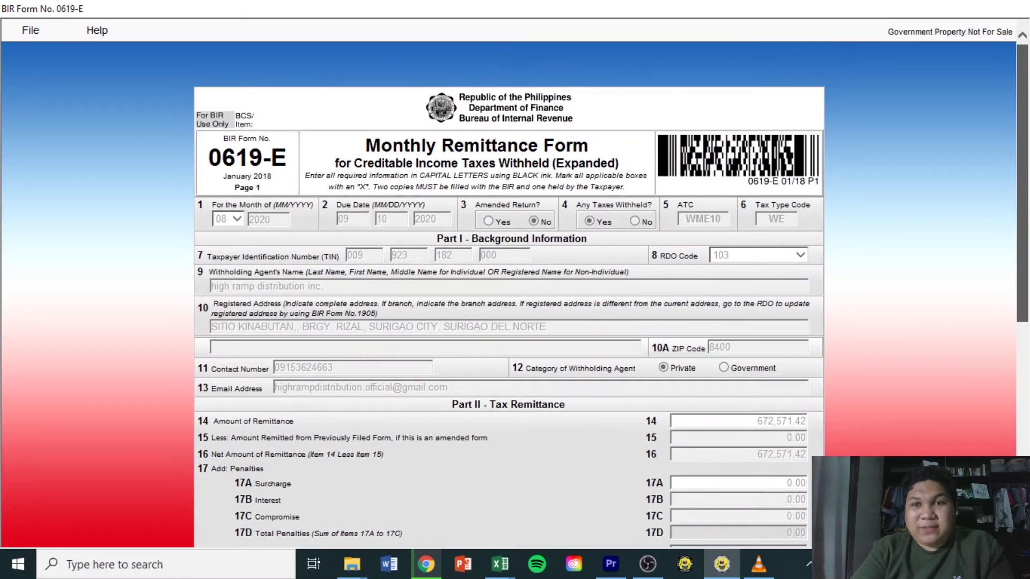
{"action": "scroll", "coordinate": [1022, 327], "scroll_direction": "down", "scroll_amount": 5}
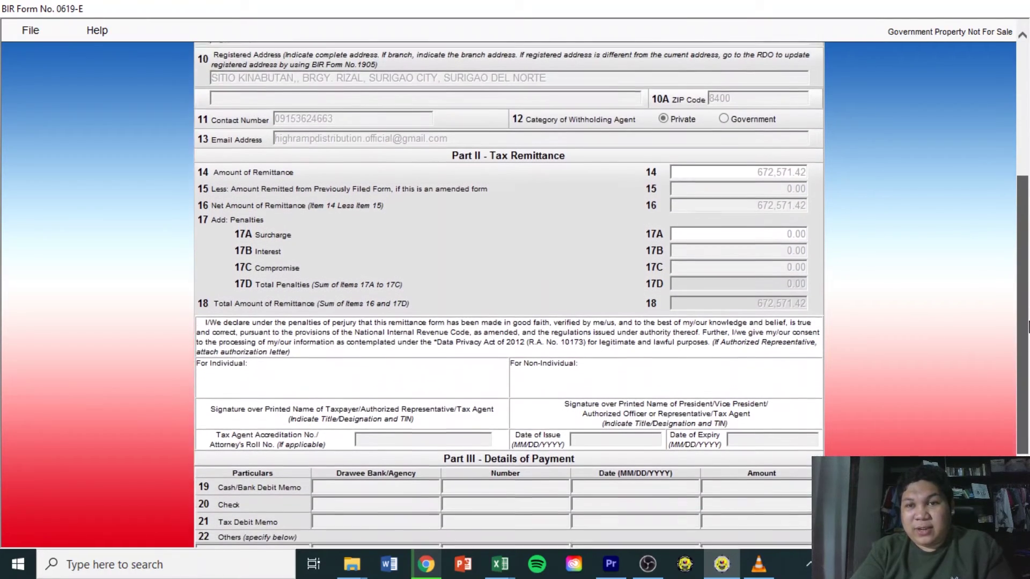
{"action": "scroll", "coordinate": [1027, 325], "scroll_direction": "down", "scroll_amount": 1}
{"action": "left_click_drag", "start_coordinate": [1023, 248], "coordinate": [1024, 400]}
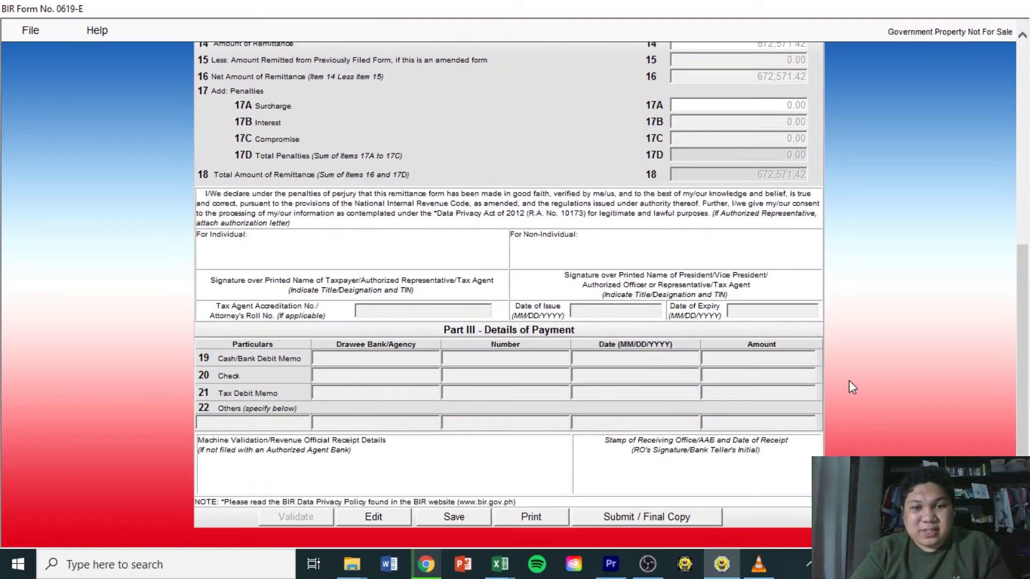
{"action": "left_click", "coordinate": [537, 515]}
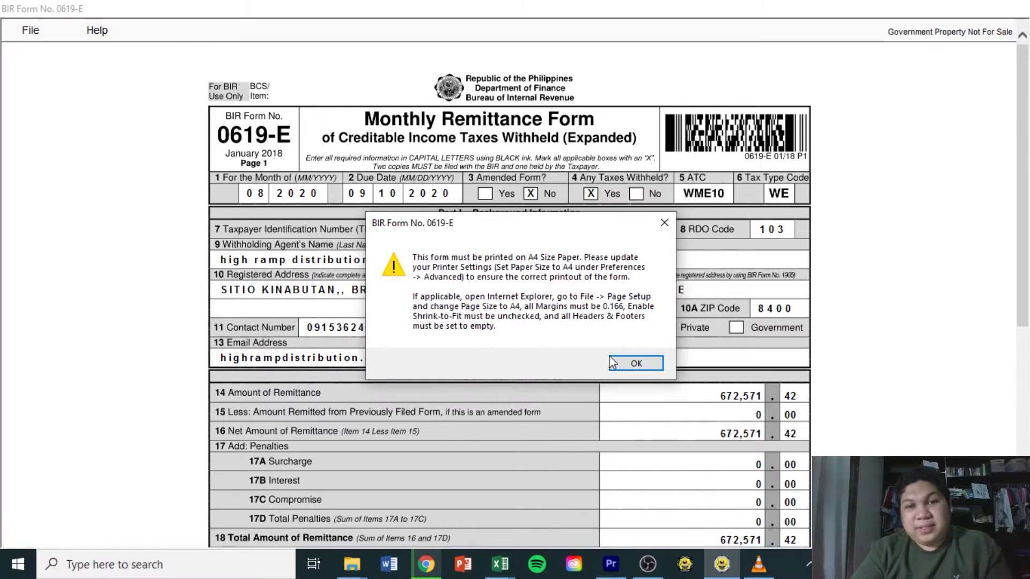
{"action": "left_click", "coordinate": [637, 365]}
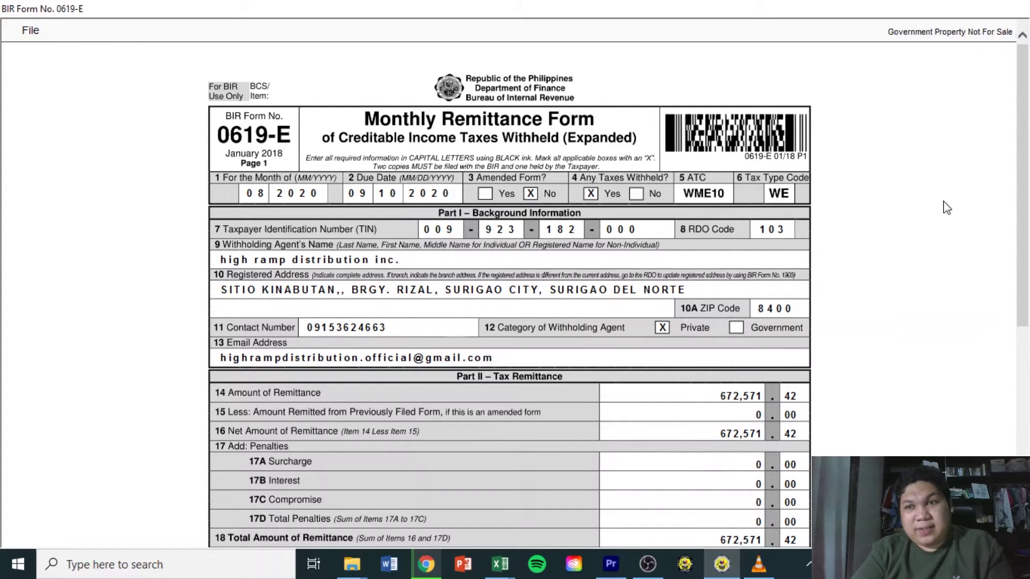
{"action": "left_click_drag", "start_coordinate": [1022, 185], "coordinate": [1006, 90]}
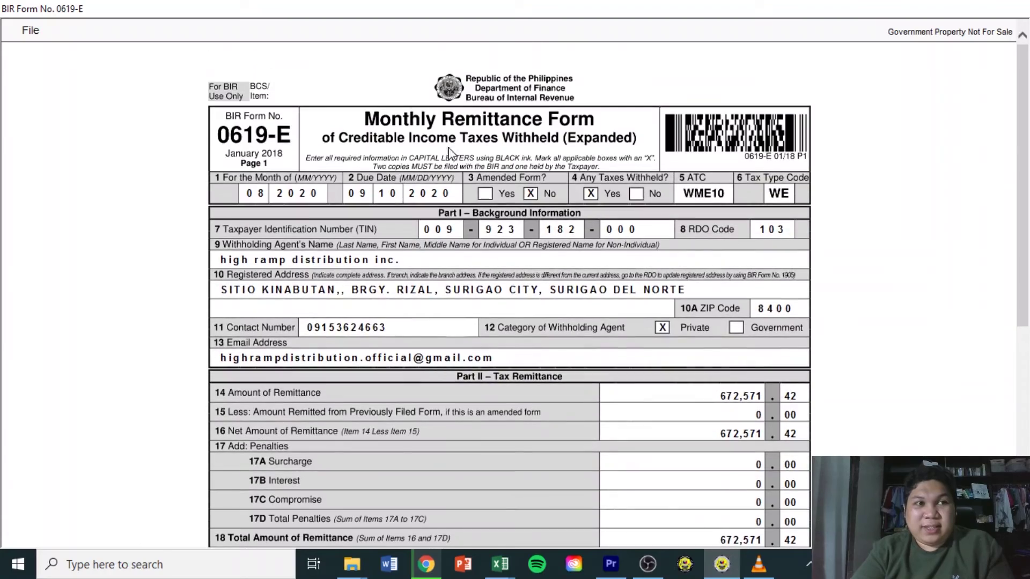
{"action": "left_click", "coordinate": [28, 32]}
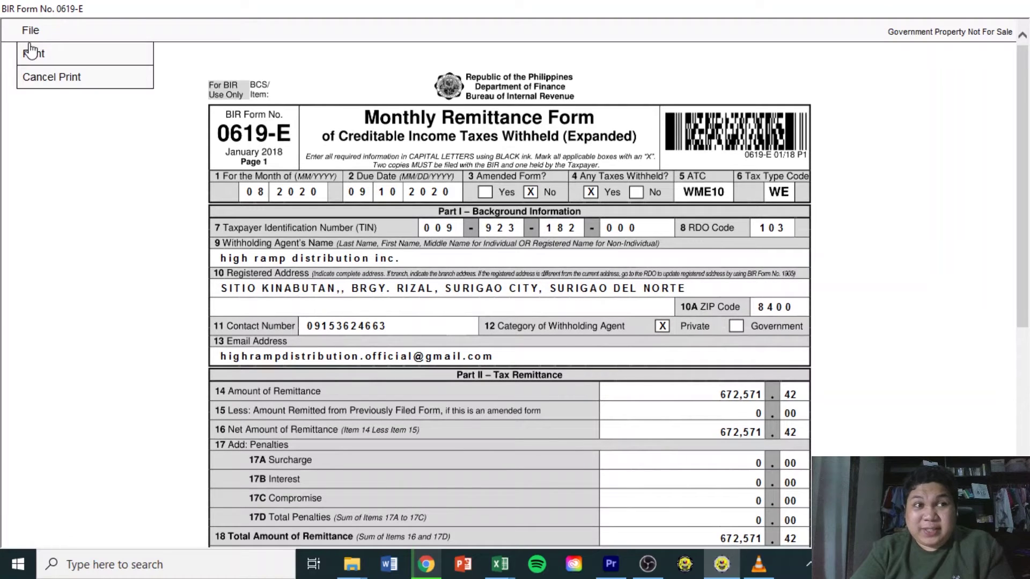
{"action": "left_click", "coordinate": [51, 79]}
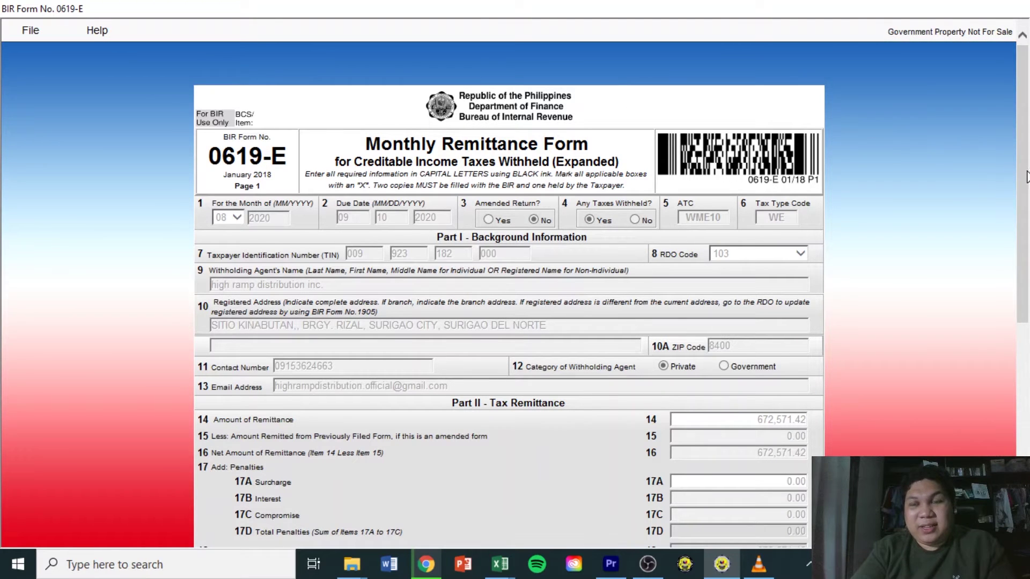
Choose BIR Form 1601EQ from the List of BIR Forms and start a new fill-up
{"action": "left_click_drag", "start_coordinate": [1025, 179], "coordinate": [1025, 183]}
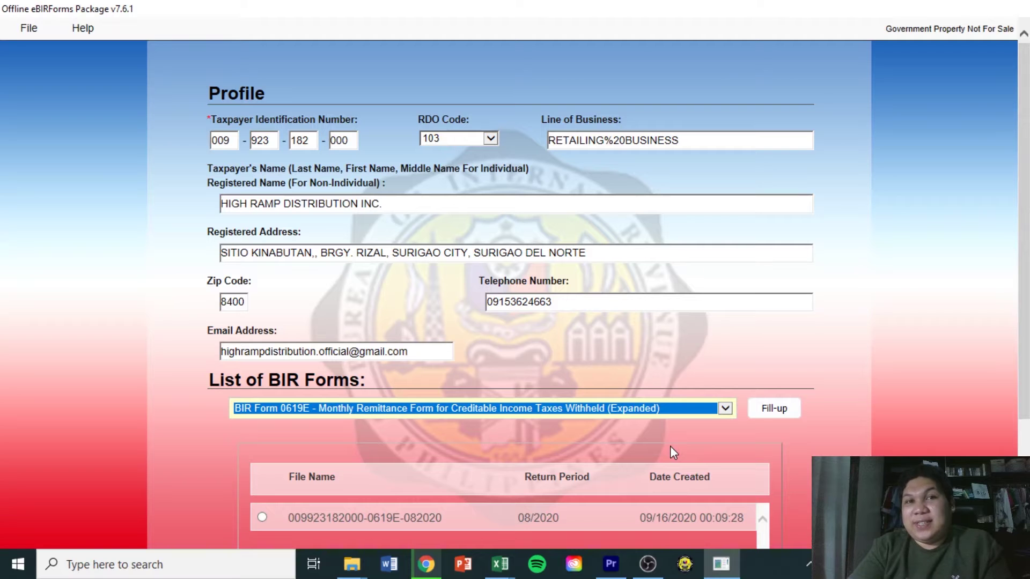
{"action": "mouse_move", "coordinate": [1024, 322]}
{"action": "left_mouse_down"}
{"action": "mouse_move", "coordinate": [1024, 380]}
{"action": "mouse_move", "coordinate": [1024, 322]}
{"action": "left_mouse_up"}
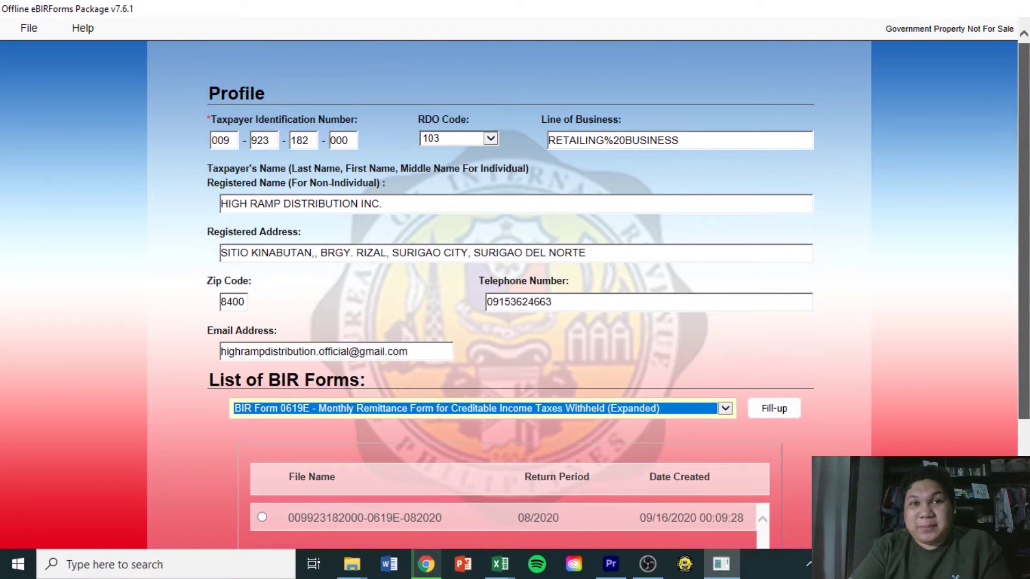
{"action": "left_click_drag", "start_coordinate": [1027, 202], "coordinate": [1024, 337]}
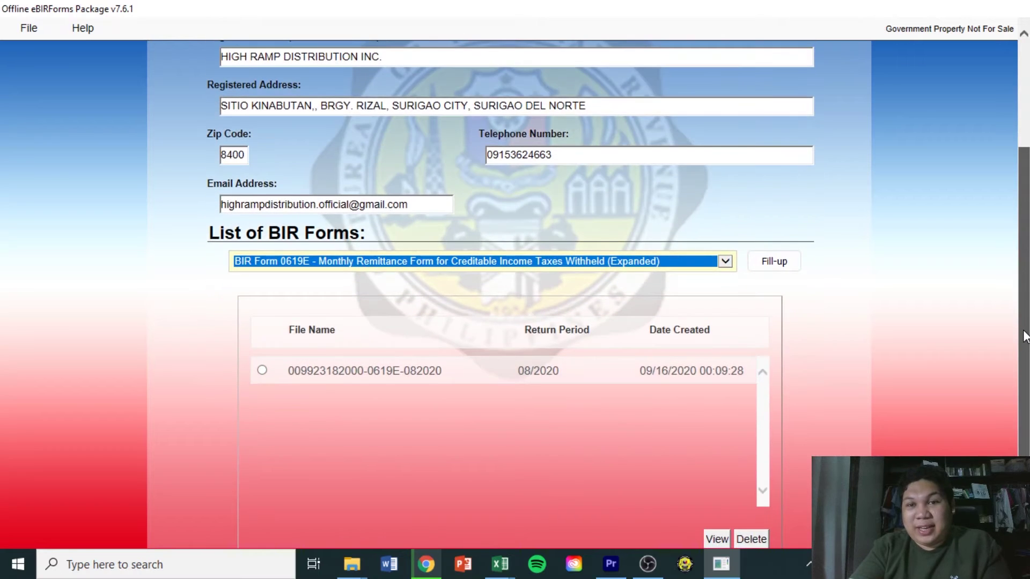
{"action": "left_click", "coordinate": [725, 263]}
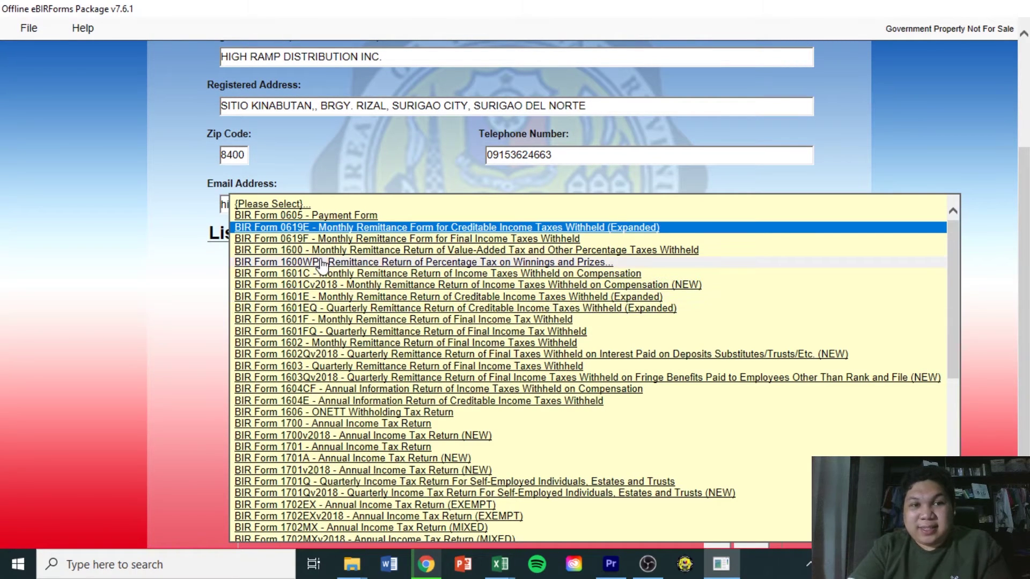
{"action": "left_click", "coordinate": [311, 308]}
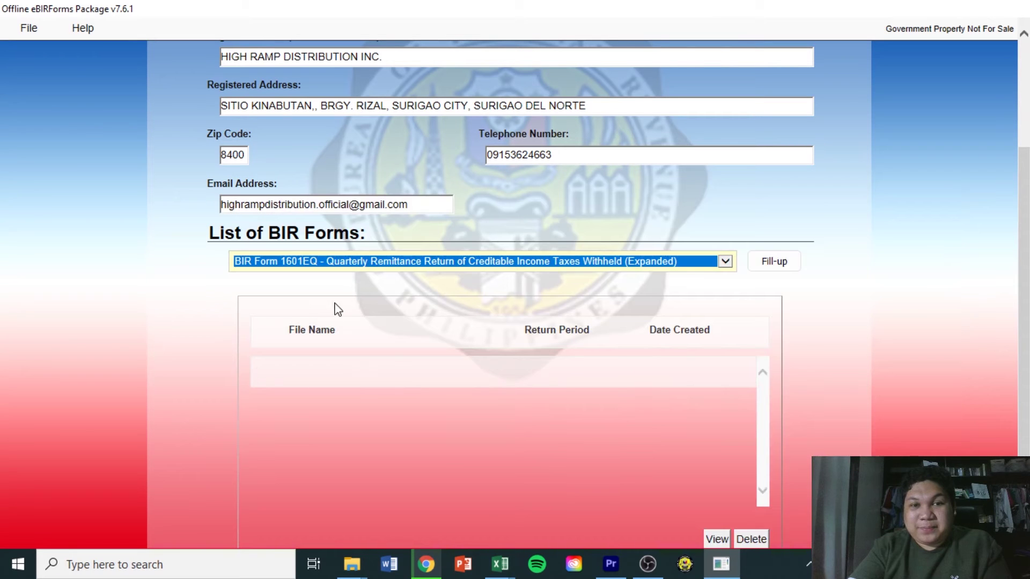
{"action": "left_click", "coordinate": [779, 266]}
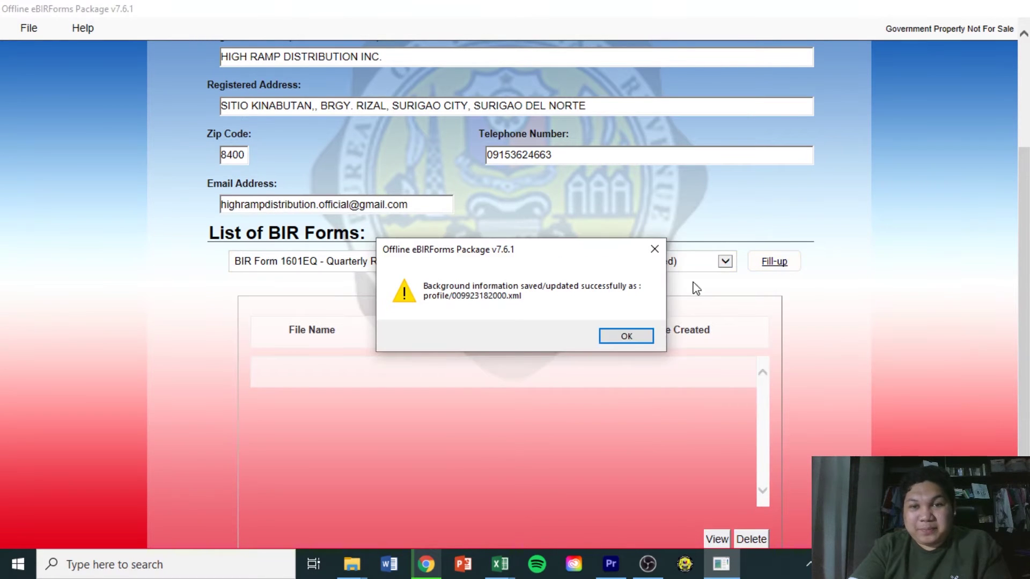
{"action": "left_click", "coordinate": [628, 338]}
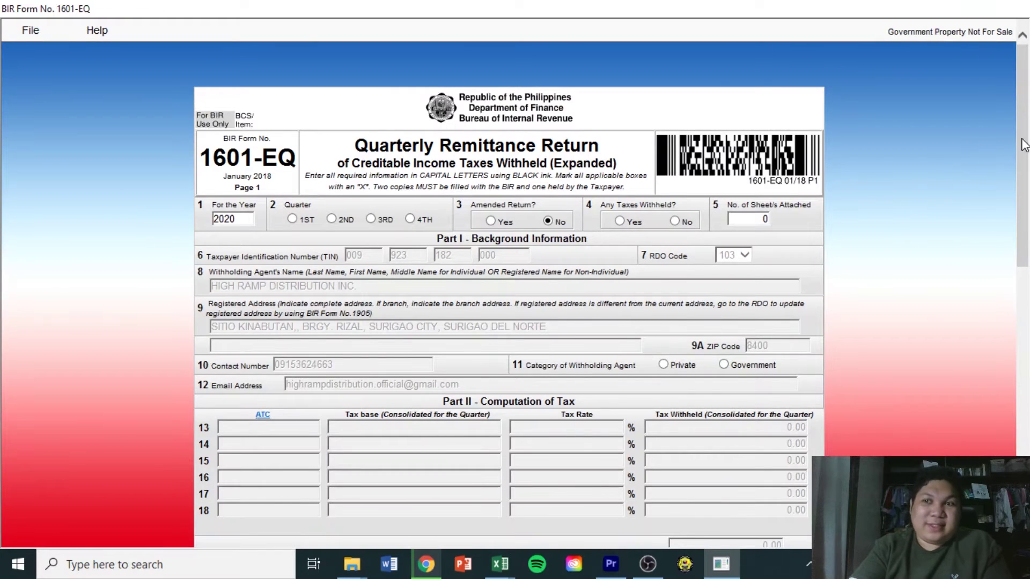
{"action": "mouse_move", "coordinate": [1025, 152]}
{"action": "left_mouse_down"}
{"action": "mouse_move", "coordinate": [1022, 437]}
{"action": "mouse_move", "coordinate": [1023, 121]}
{"action": "mouse_move", "coordinate": [1022, 284]}
{"action": "mouse_move", "coordinate": [1025, 142]}
{"action": "left_mouse_up"}
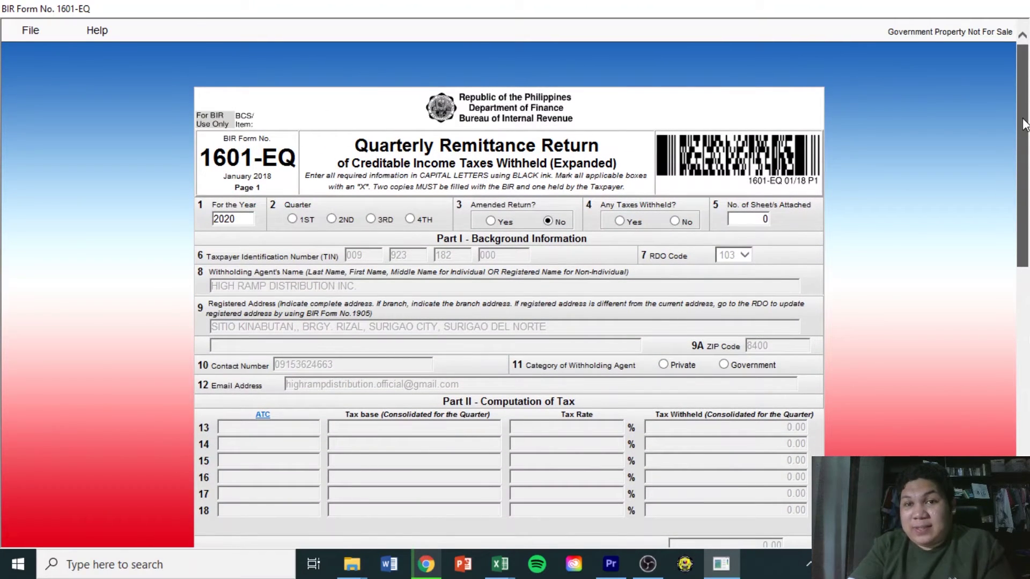
{"action": "mouse_move", "coordinate": [1023, 120]}
{"action": "left_mouse_down"}
{"action": "mouse_move", "coordinate": [1029, 141]}
{"action": "mouse_move", "coordinate": [1029, 119]}
{"action": "left_mouse_up"}
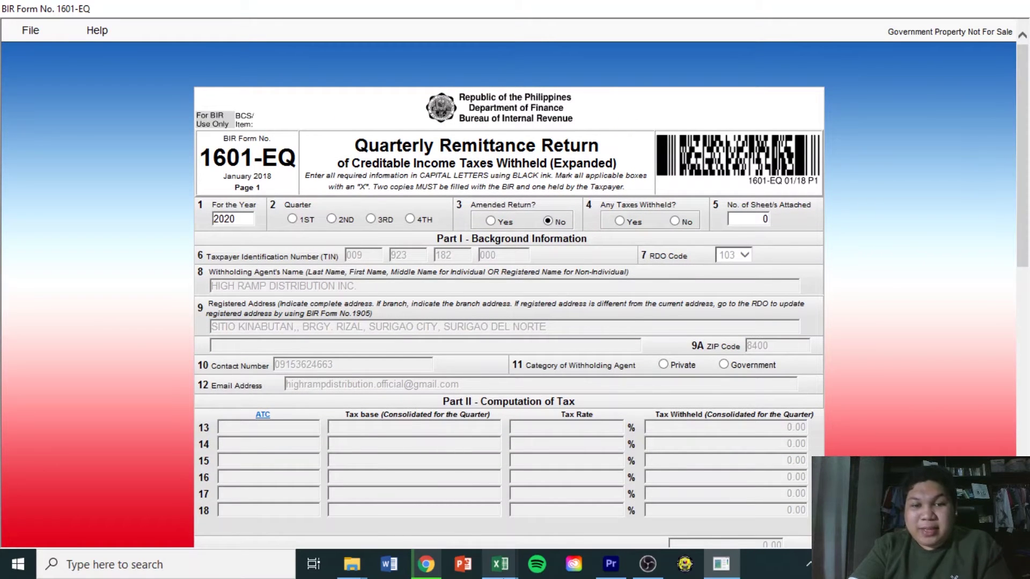
Total the September withholding figures in the Book2 workbook
{"action": "mouse_move", "coordinate": [501, 570]}
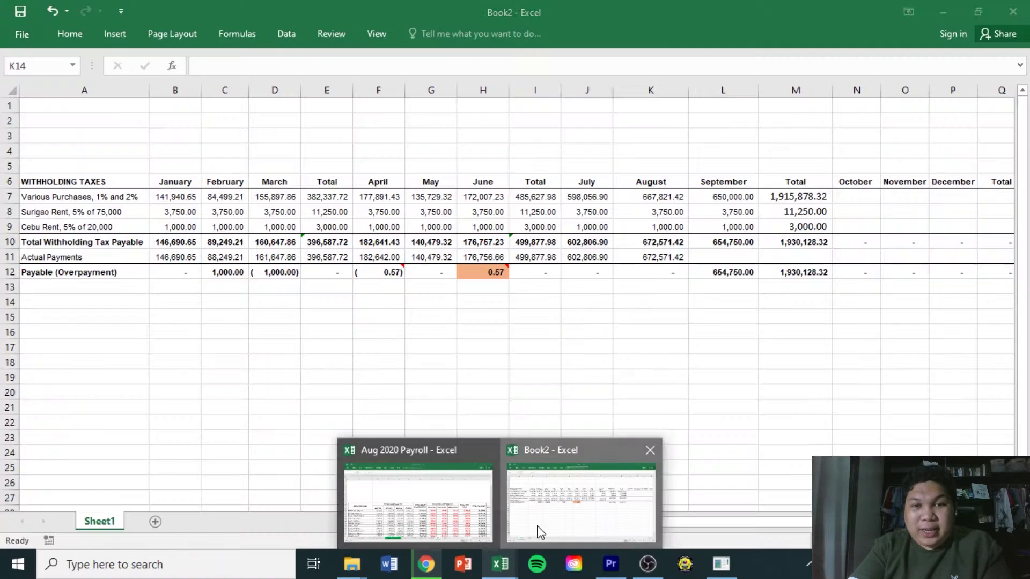
{"action": "left_click", "coordinate": [536, 528]}
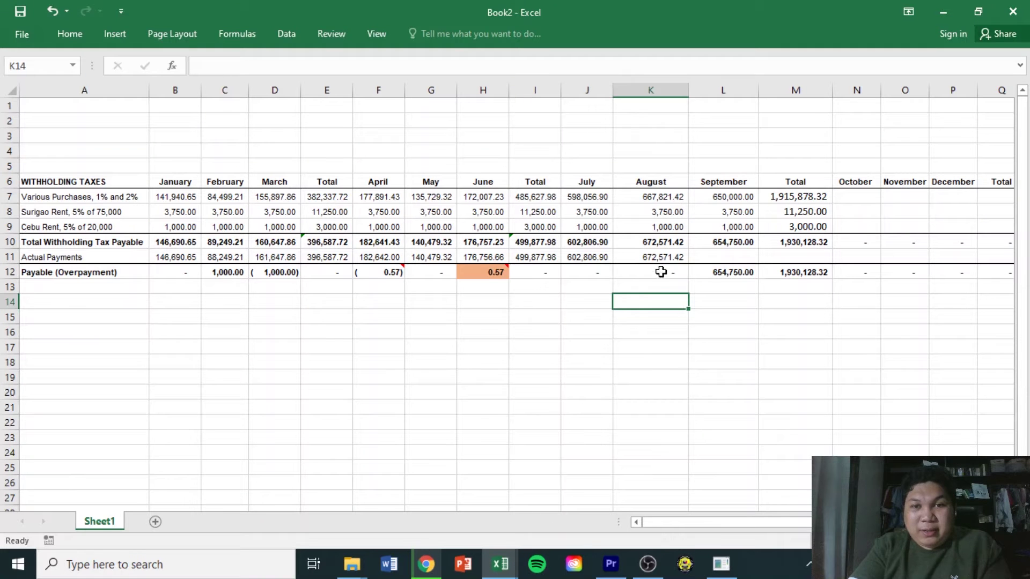
{"action": "left_click_drag", "start_coordinate": [725, 141], "coordinate": [726, 293]}
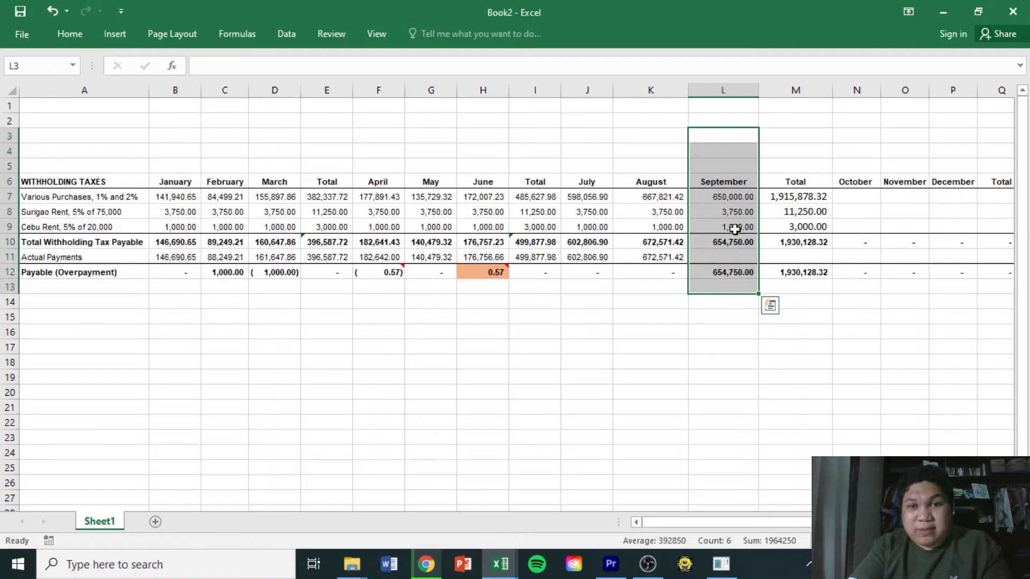
{"action": "left_click", "coordinate": [722, 198]}
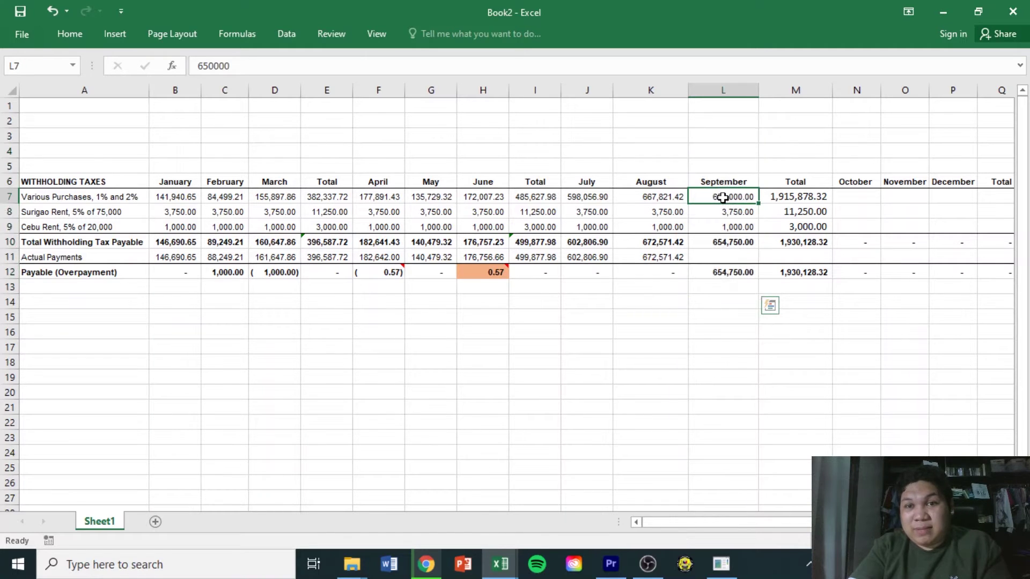
{"action": "left_click", "coordinate": [718, 155]}
{"action": "left_click_drag", "start_coordinate": [718, 155], "coordinate": [715, 284]}
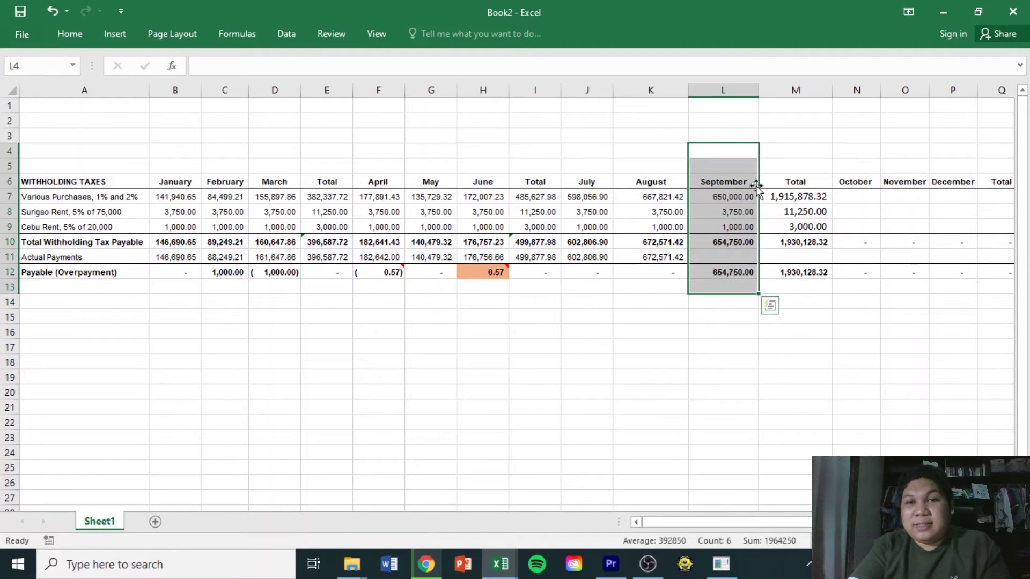
Sum the July–September purchases, Surigao Rent and Cebu Rent rows, then return to 1601-EQ
{"action": "left_click", "coordinate": [671, 332]}
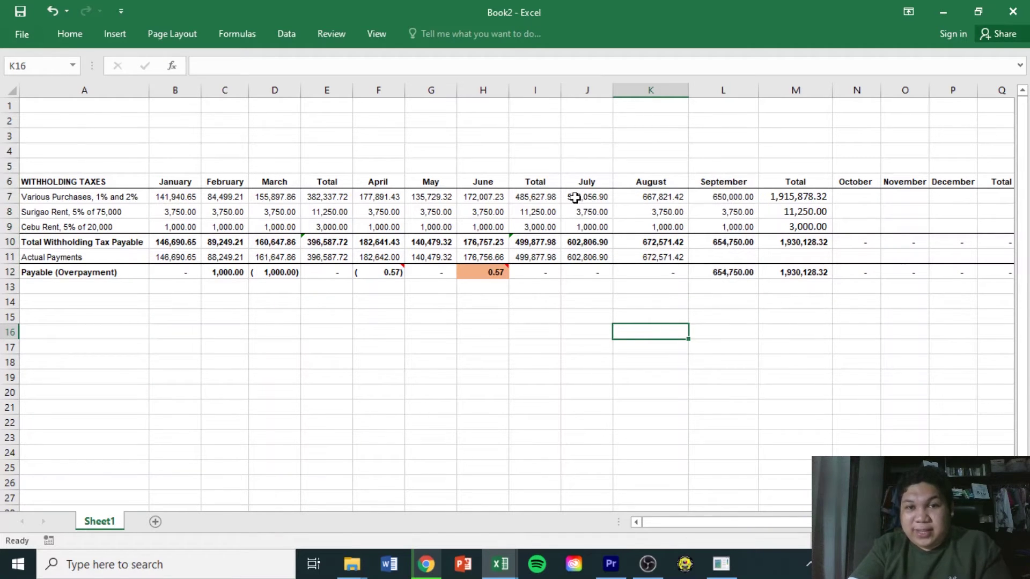
{"action": "left_click_drag", "start_coordinate": [580, 163], "coordinate": [741, 276]}
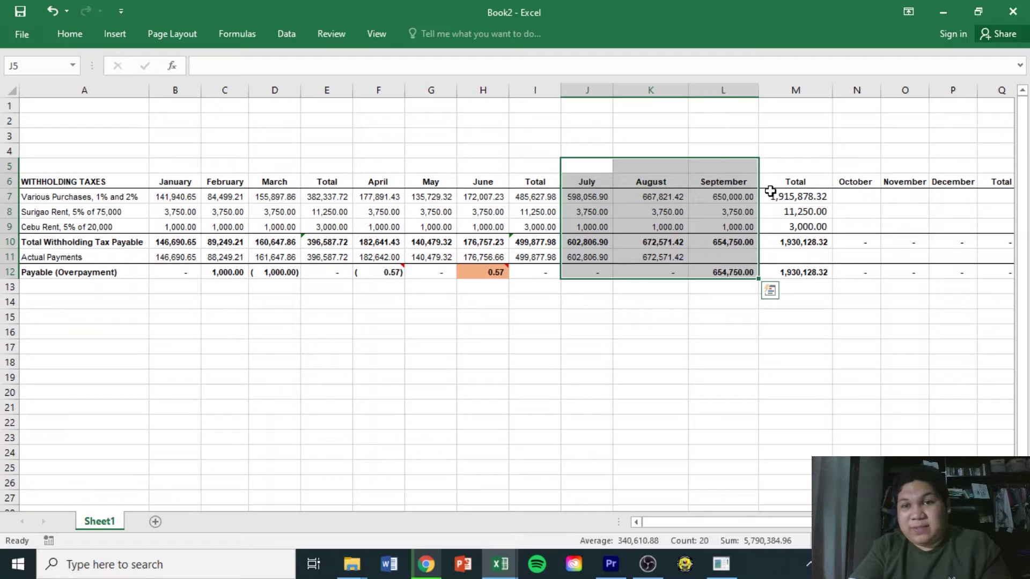
{"action": "left_click", "coordinate": [787, 194]}
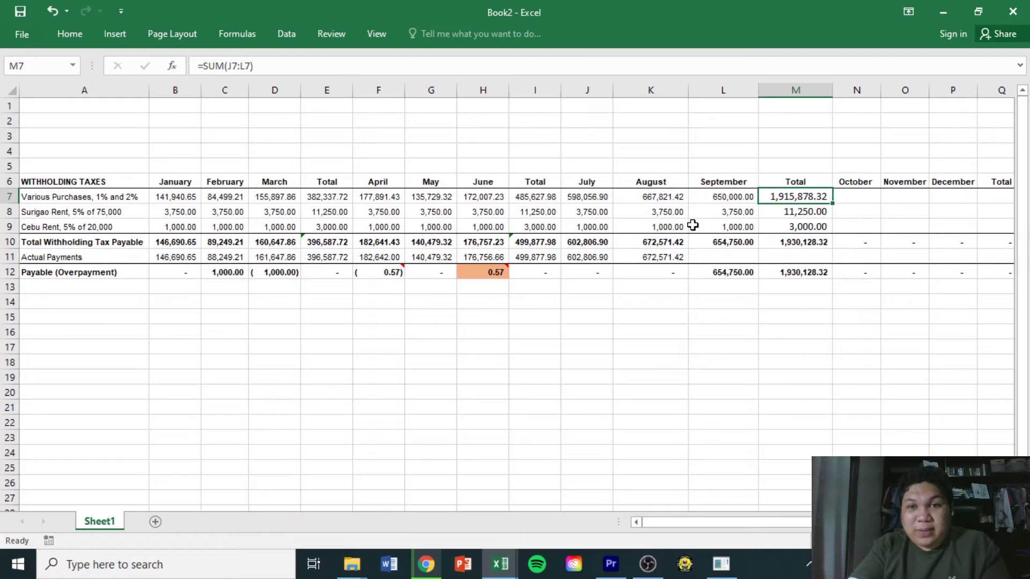
{"action": "left_click_drag", "start_coordinate": [589, 212], "coordinate": [731, 212]}
{"action": "left_click_drag", "start_coordinate": [601, 239], "coordinate": [724, 225]}
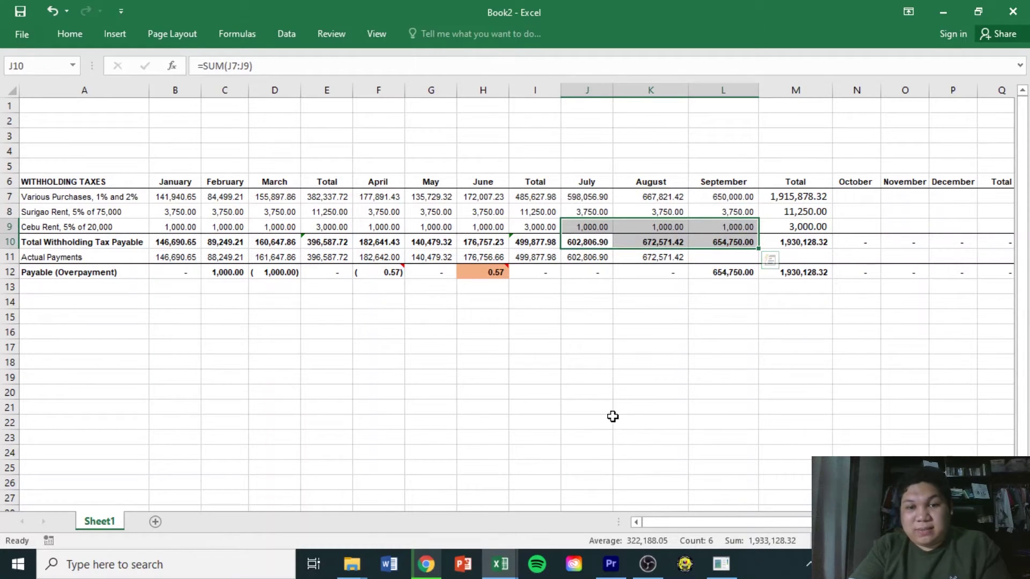
{"action": "left_click", "coordinate": [719, 569]}
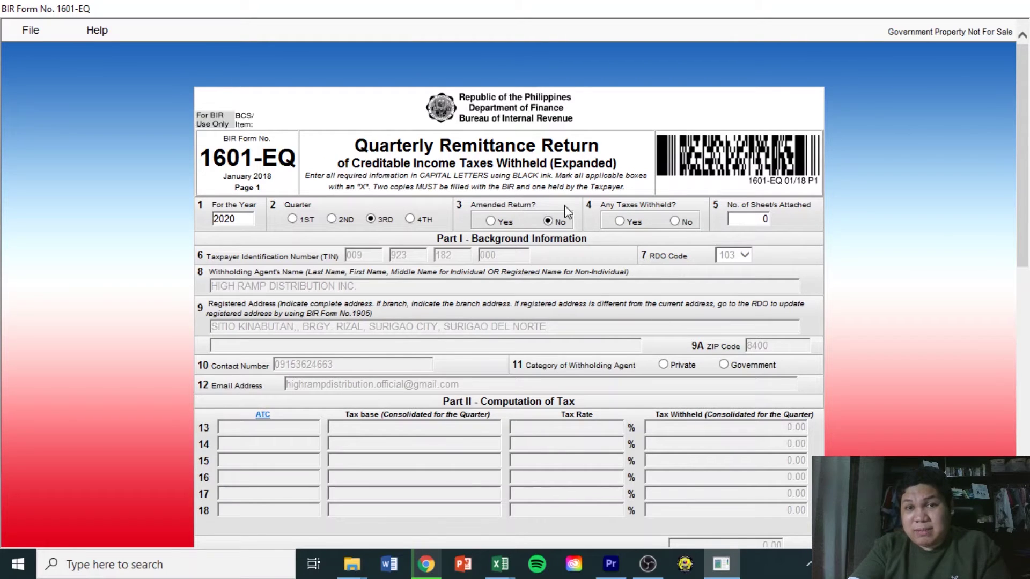
Mark that taxes were withheld and scroll down to Part II Computation of Tax
{"action": "left_click", "coordinate": [619, 217]}
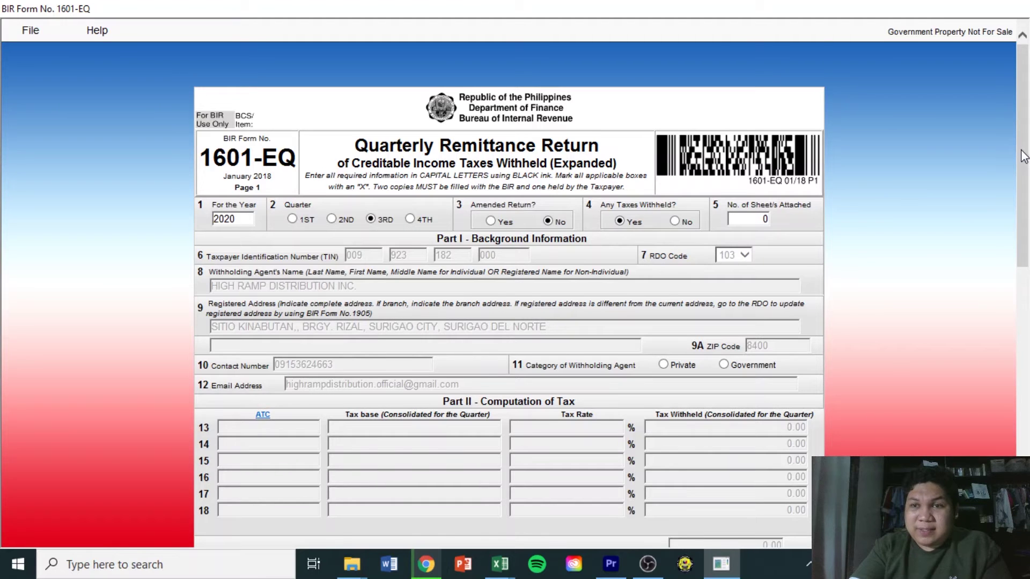
{"action": "scroll", "coordinate": [853, 198], "scroll_direction": "down", "scroll_amount": 3}
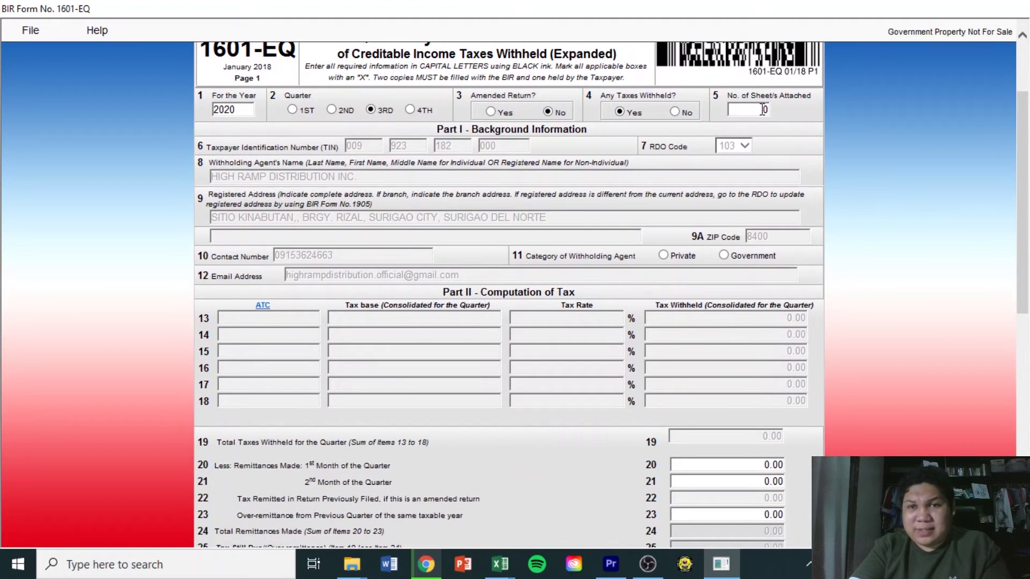
{"action": "scroll", "coordinate": [902, 270], "scroll_direction": "down", "scroll_amount": 3}
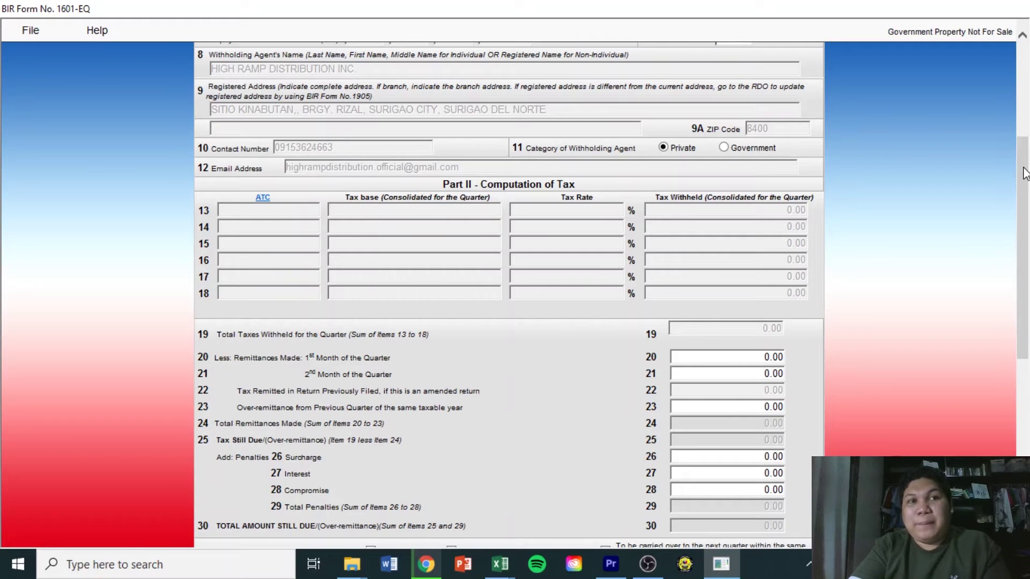
{"action": "scroll", "coordinate": [1025, 177], "scroll_direction": "up", "scroll_amount": 3}
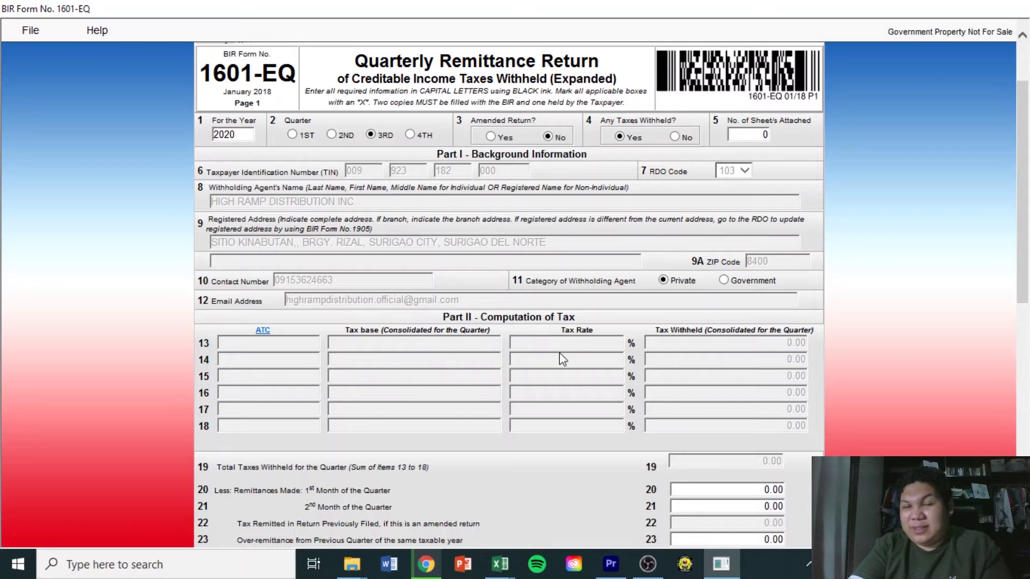
{"action": "scroll", "coordinate": [722, 312], "scroll_direction": "down", "scroll_amount": 3}
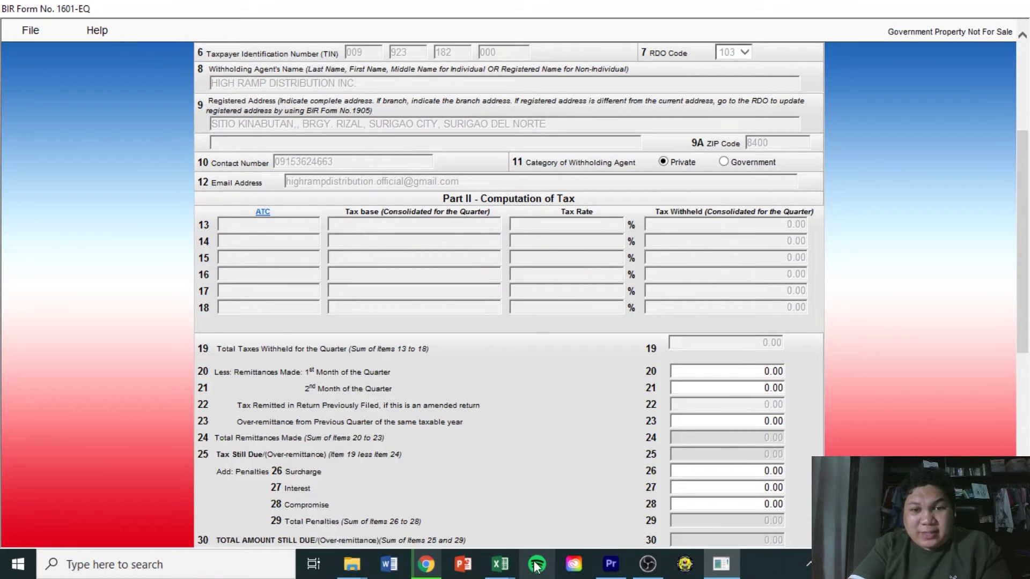
Check the Various Purchases, Surigao Rent and Cebu Rent categories and September amounts in Book2
{"action": "mouse_move", "coordinate": [502, 562]}
{"action": "left_click", "coordinate": [551, 522]}
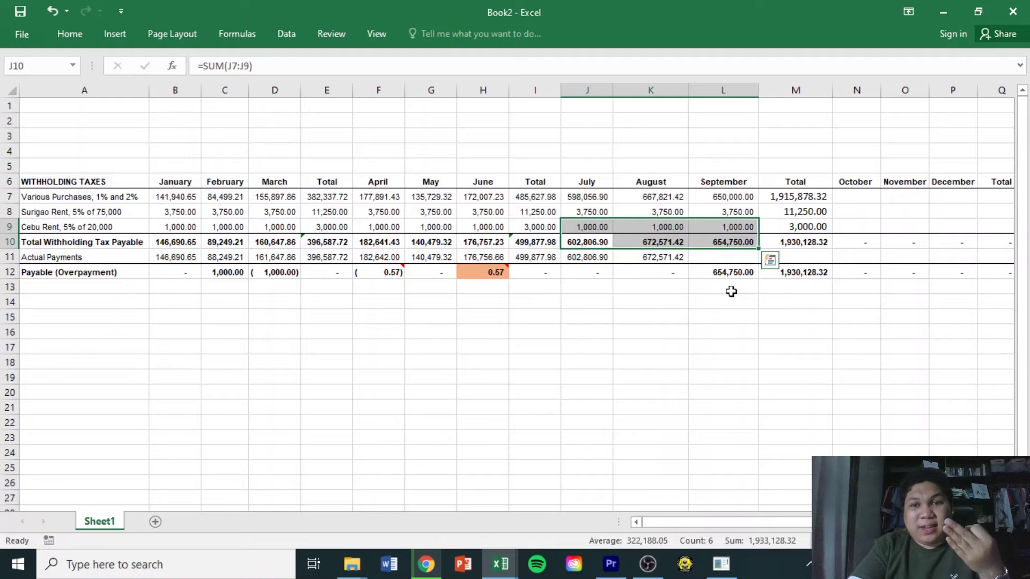
{"action": "left_click", "coordinate": [731, 292]}
{"action": "left_click", "coordinate": [720, 200]}
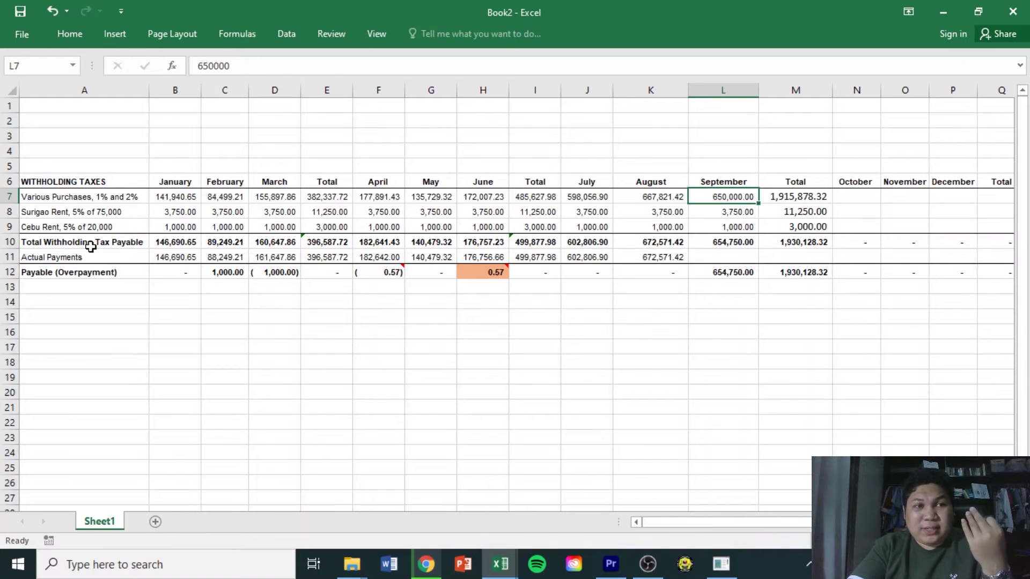
{"action": "left_click", "coordinate": [97, 197]}
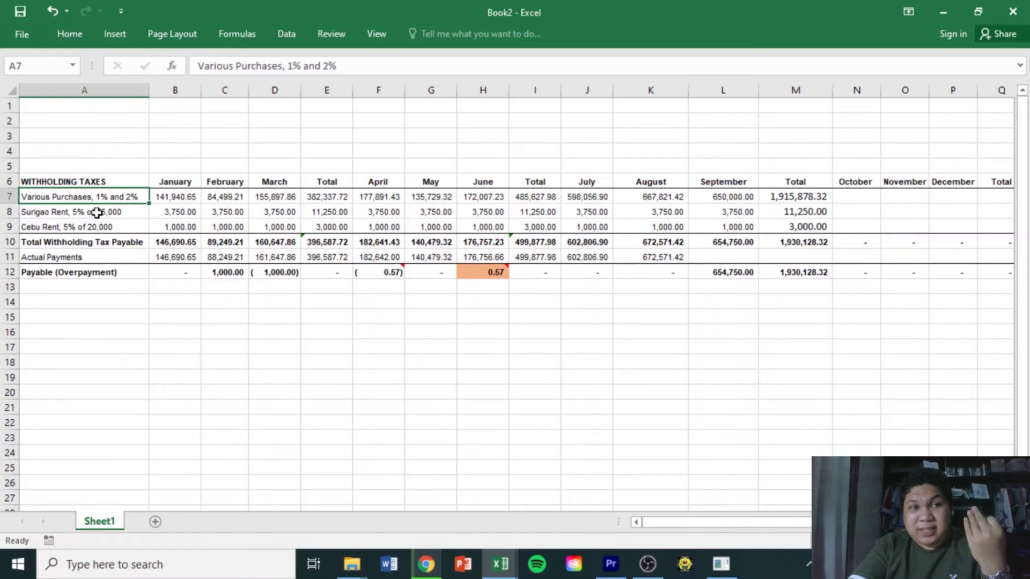
{"action": "left_click", "coordinate": [97, 213]}
{"action": "left_click", "coordinate": [95, 227]}
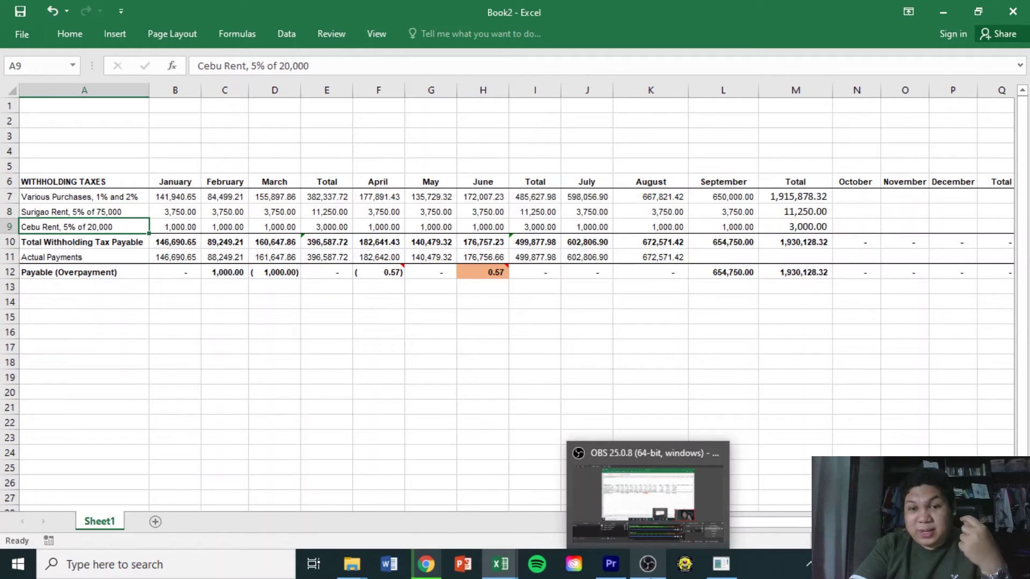
{"action": "left_click", "coordinate": [717, 573]}
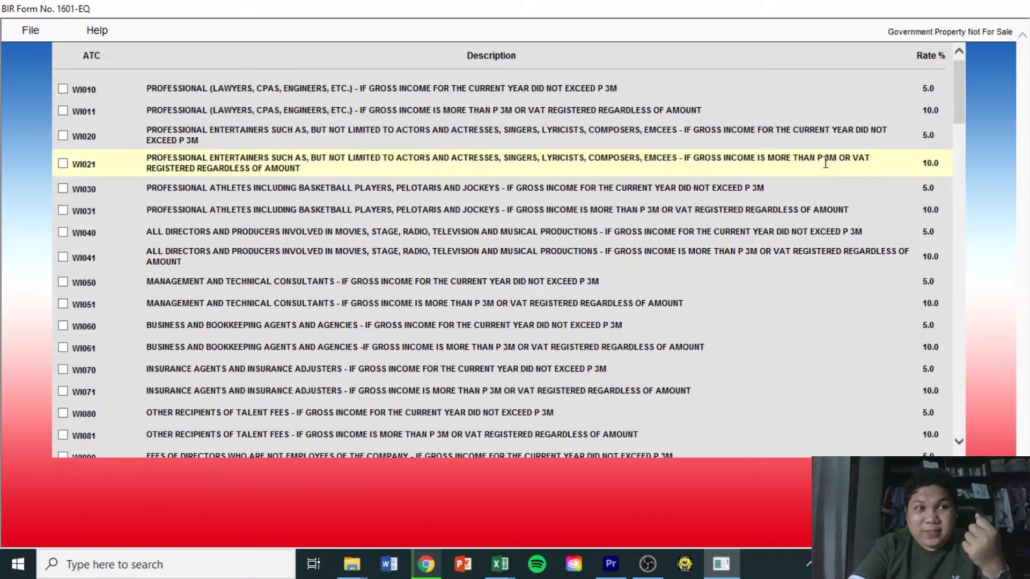
Close the ATC code list, then reopen it and scroll through the codes
{"action": "left_click", "coordinate": [964, 190]}
{"action": "mouse_move", "coordinate": [951, 445]}
{"action": "left_mouse_down"}
{"action": "mouse_move", "coordinate": [952, 383]}
{"action": "mouse_move", "coordinate": [950, 433]}
{"action": "left_mouse_up"}
{"action": "left_click", "coordinate": [510, 439]}
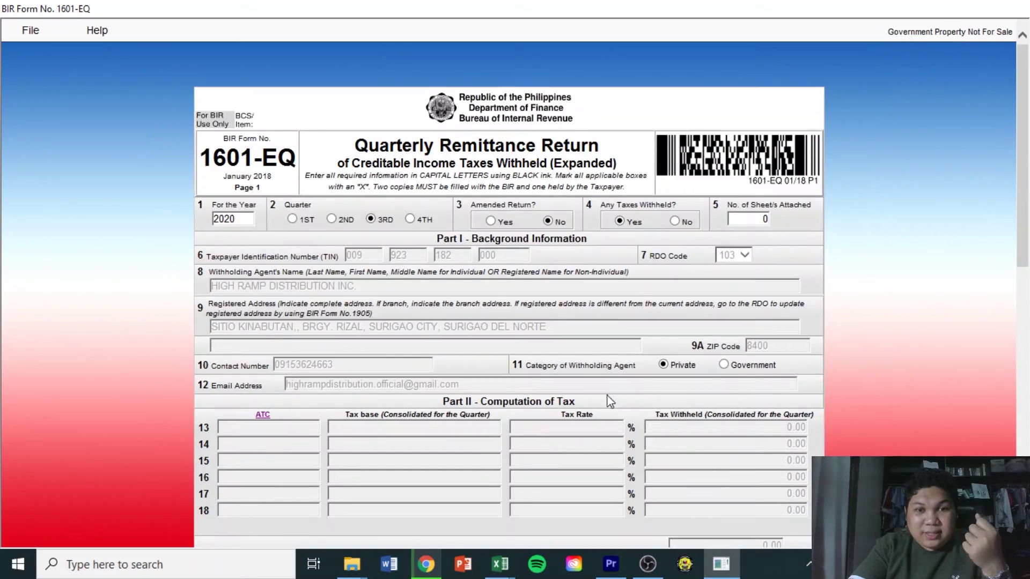
{"action": "scroll", "coordinate": [294, 236], "scroll_direction": "down", "scroll_amount": 3}
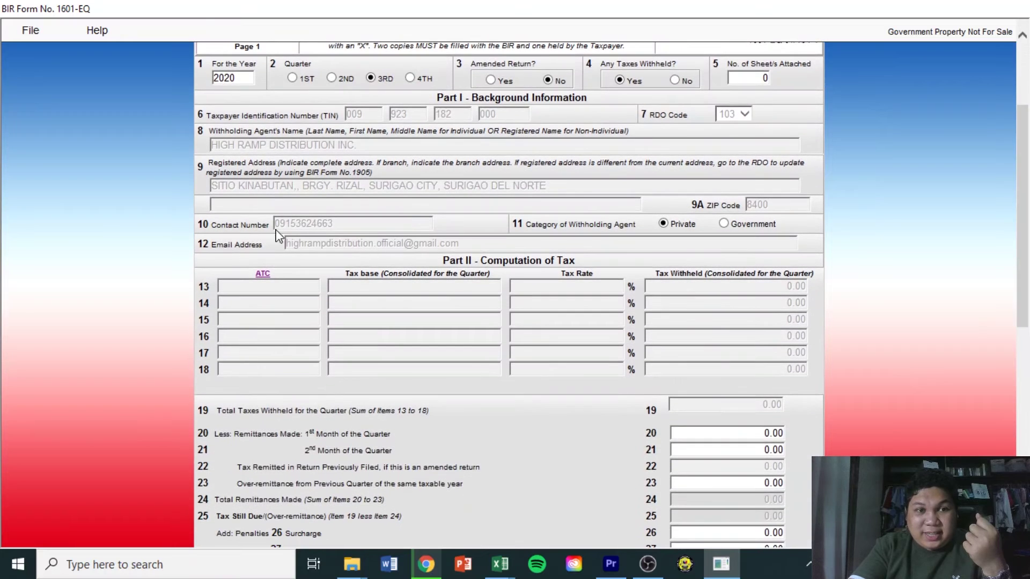
{"action": "left_click", "coordinate": [266, 274]}
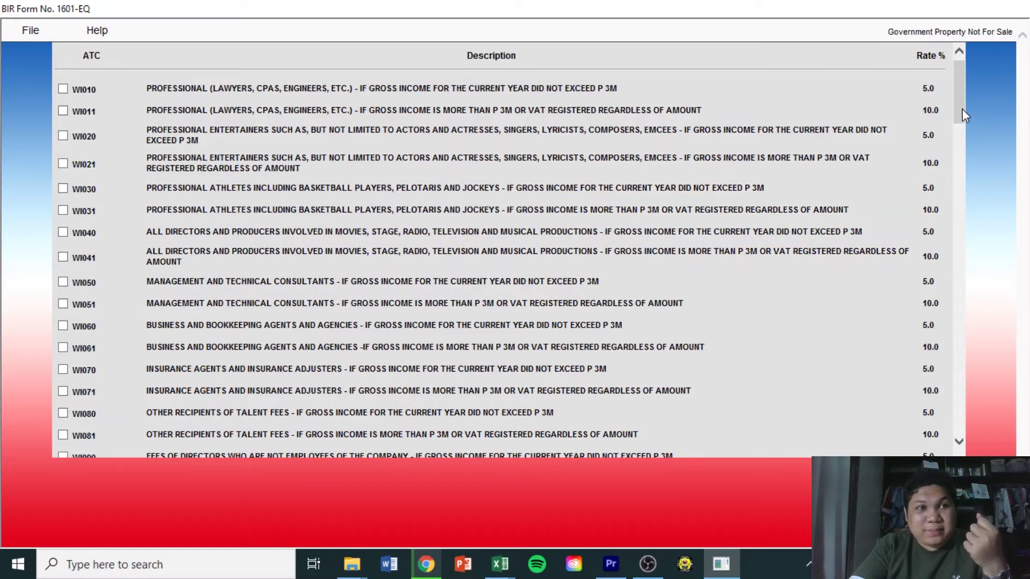
{"action": "left_click_drag", "start_coordinate": [961, 108], "coordinate": [966, 141]}
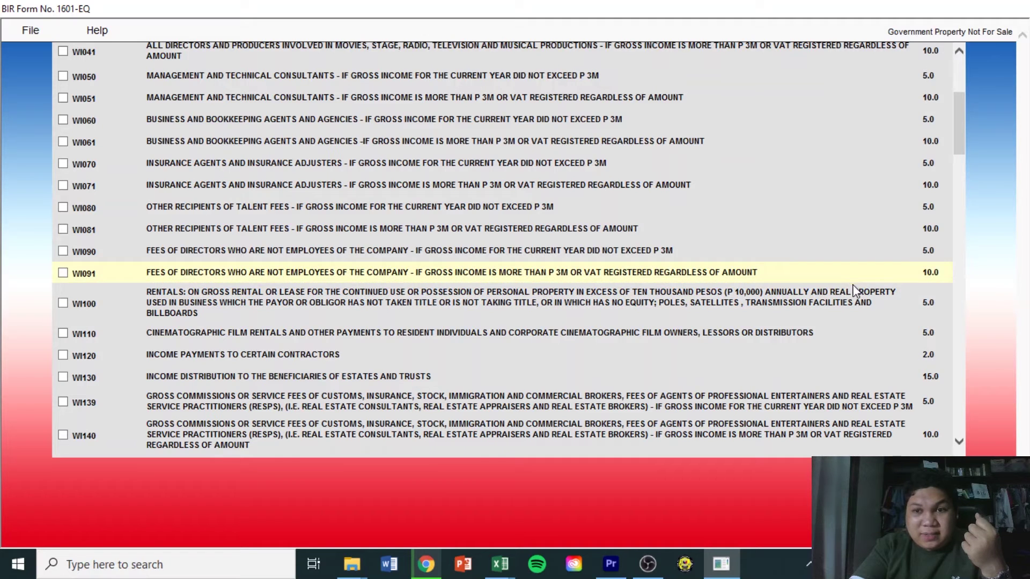
{"action": "left_click_drag", "start_coordinate": [831, 293], "coordinate": [883, 294]}
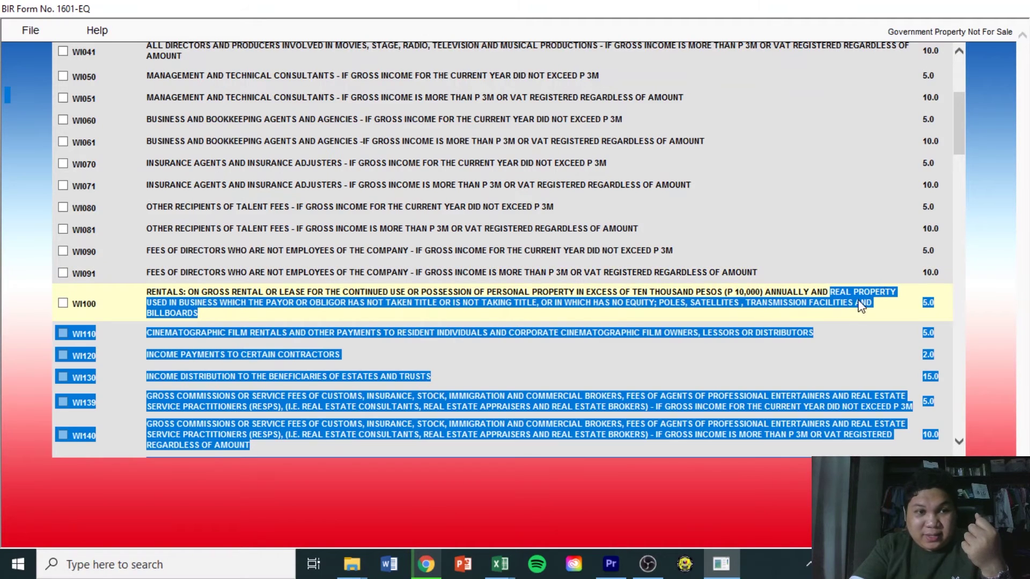
Tick ATC codes WI100 for rentals and WI158 for goods suppliers
{"action": "left_click", "coordinate": [63, 303]}
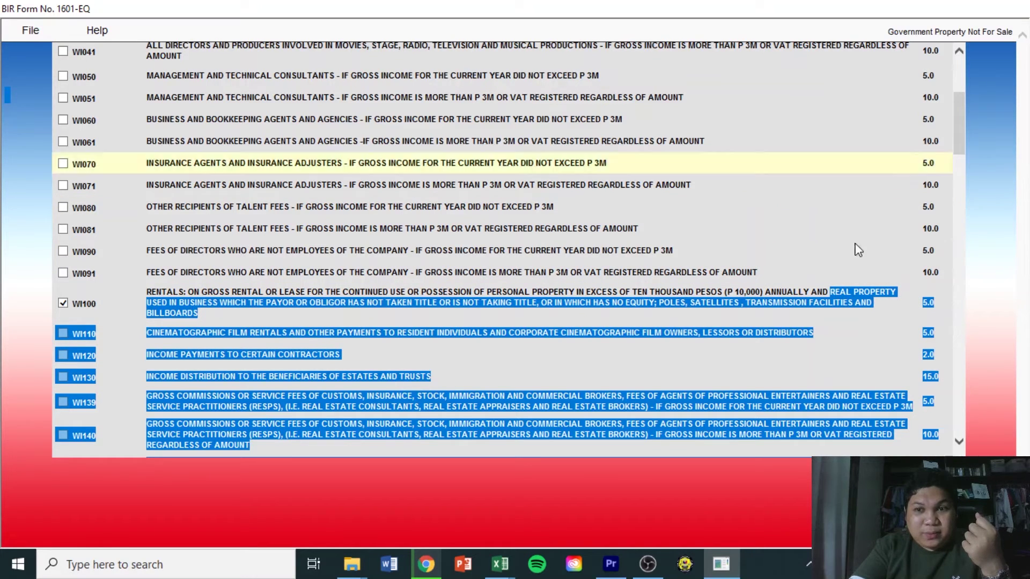
{"action": "left_click", "coordinate": [494, 296]}
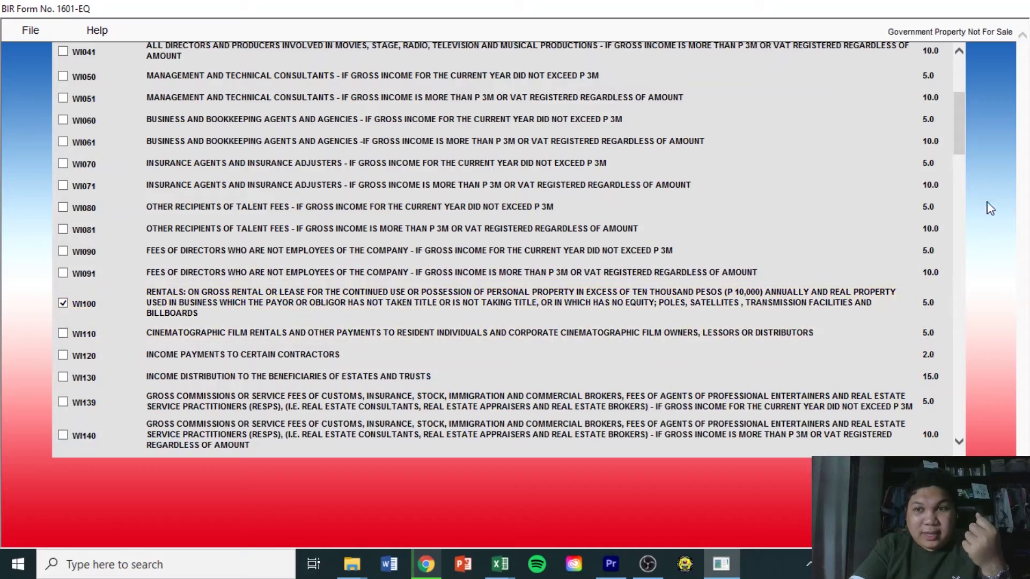
{"action": "left_click_drag", "start_coordinate": [958, 149], "coordinate": [964, 382]}
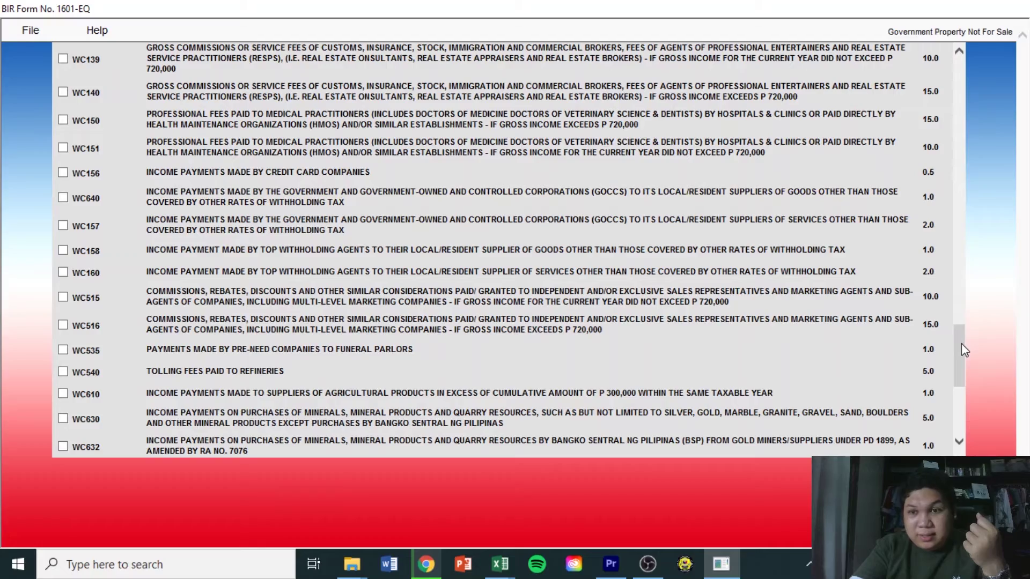
{"action": "left_click_drag", "start_coordinate": [962, 344], "coordinate": [965, 202]}
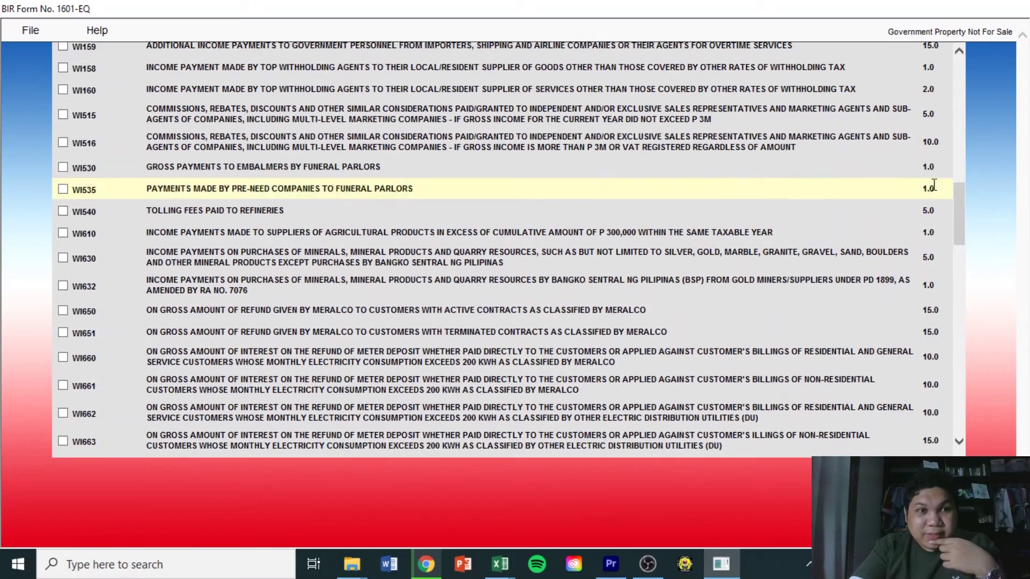
{"action": "left_click_drag", "start_coordinate": [966, 235], "coordinate": [968, 218]}
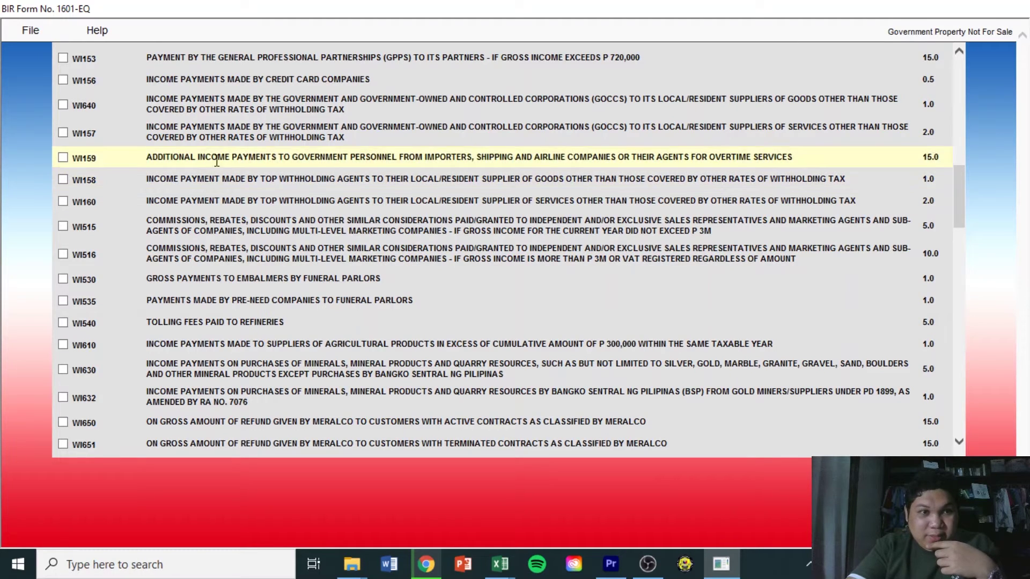
{"action": "left_click", "coordinate": [63, 179]}
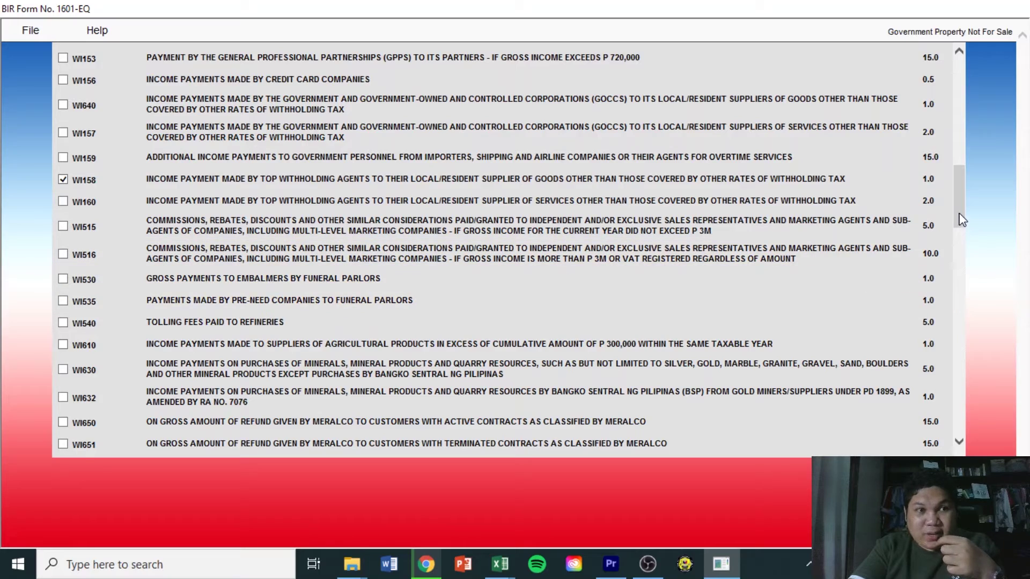
{"action": "left_click_drag", "start_coordinate": [962, 216], "coordinate": [813, 172]}
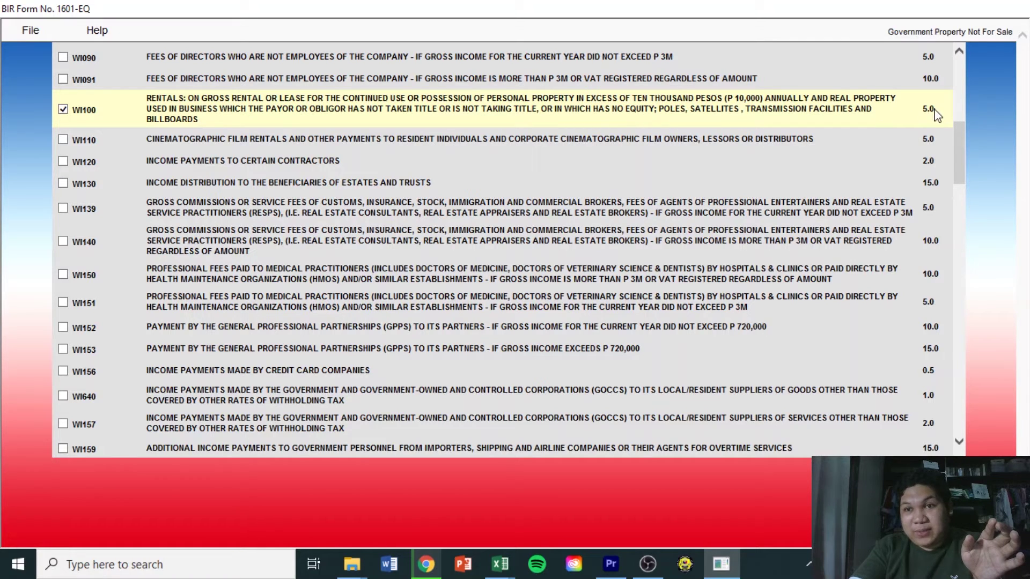
{"action": "mouse_move", "coordinate": [500, 564]}
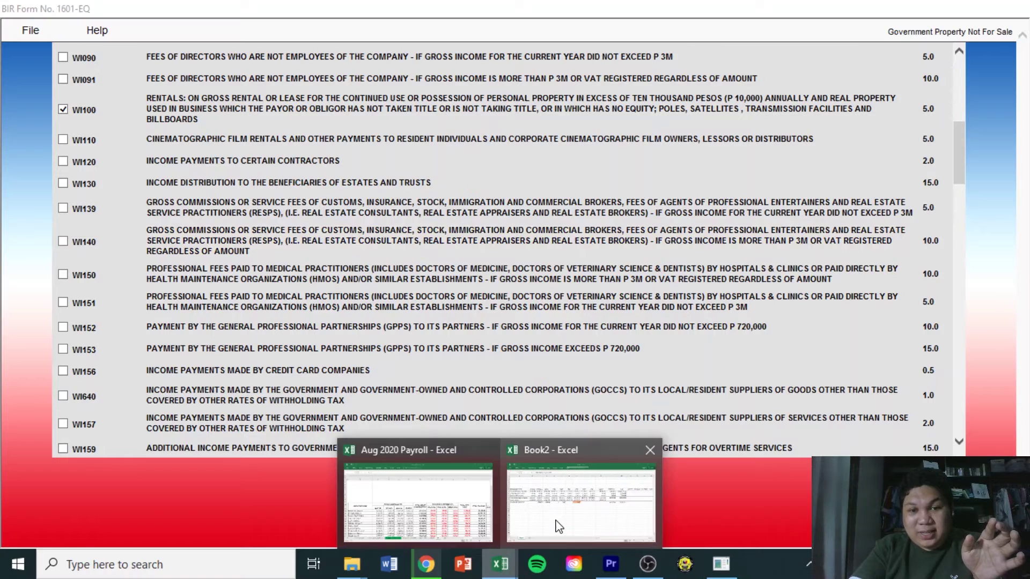
{"action": "left_click", "coordinate": [558, 527]}
{"action": "left_click", "coordinate": [84, 217]}
{"action": "left_click_drag", "start_coordinate": [84, 217], "coordinate": [86, 228]}
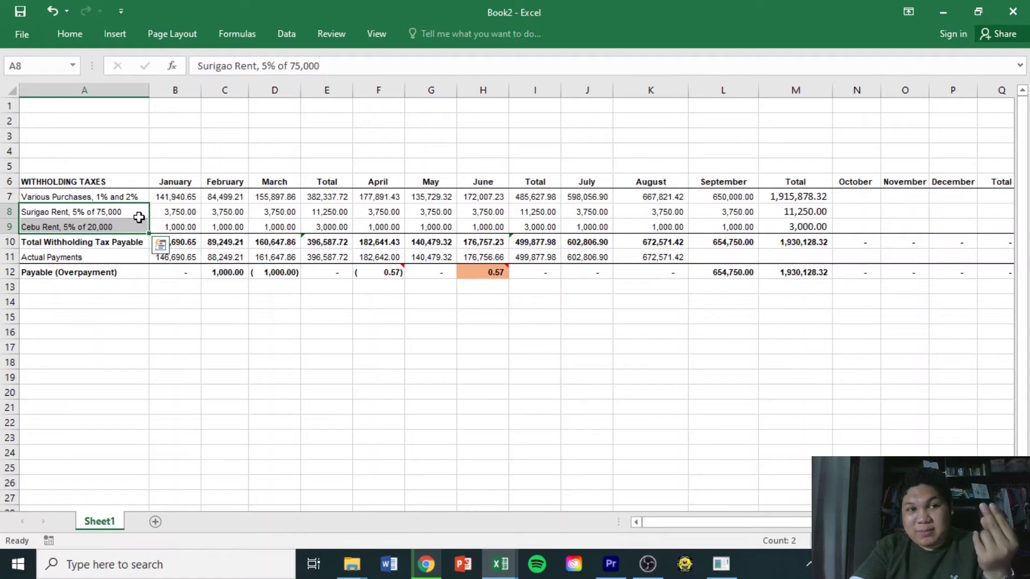
{"action": "left_click", "coordinate": [500, 563]}
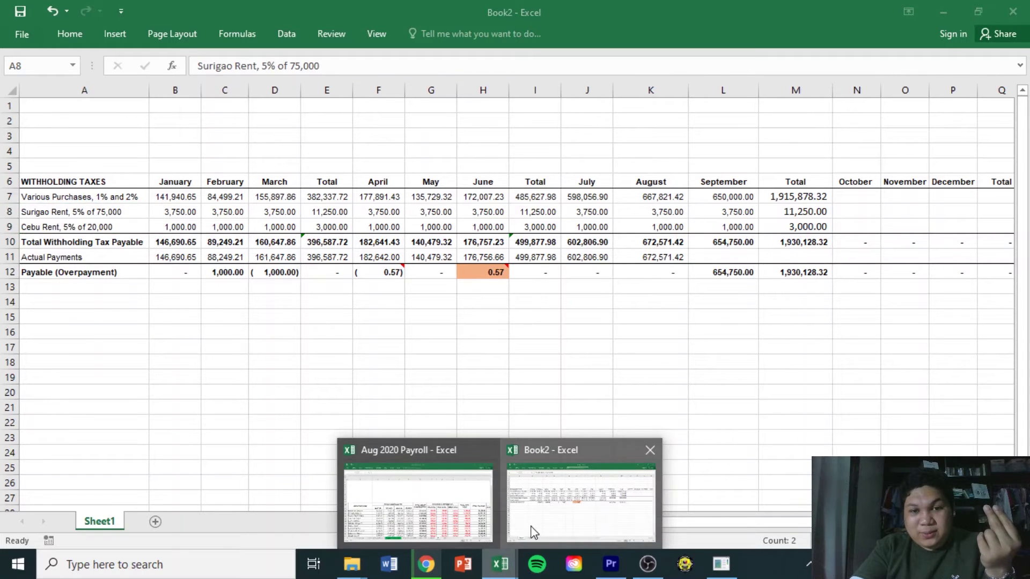
{"action": "left_click", "coordinate": [722, 563]}
{"action": "scroll", "coordinate": [954, 213], "scroll_direction": "down", "scroll_amount": 10}
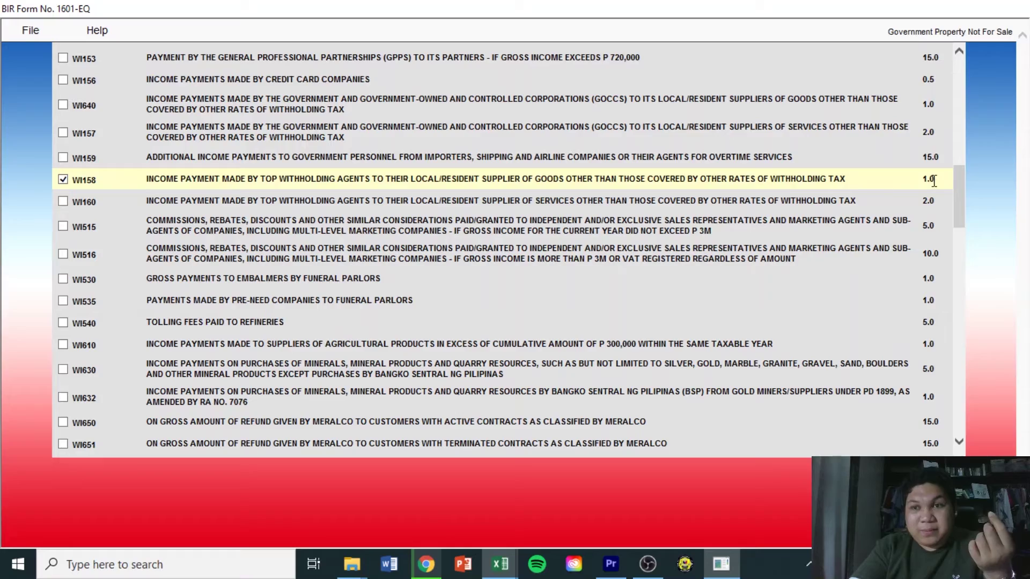
Apply WI100 (5.0%) and WI158 (1.0%) to Part II and scroll to items 19–28
{"action": "left_click_drag", "start_coordinate": [960, 226], "coordinate": [962, 408]}
{"action": "left_click", "coordinate": [502, 436]}
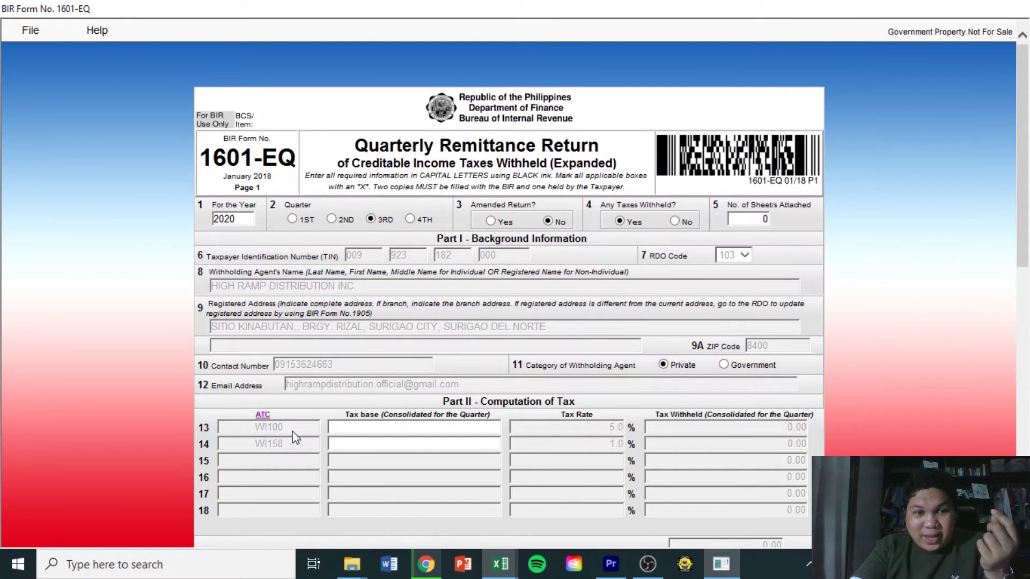
{"action": "scroll", "coordinate": [296, 438], "scroll_direction": "down", "scroll_amount": 3}
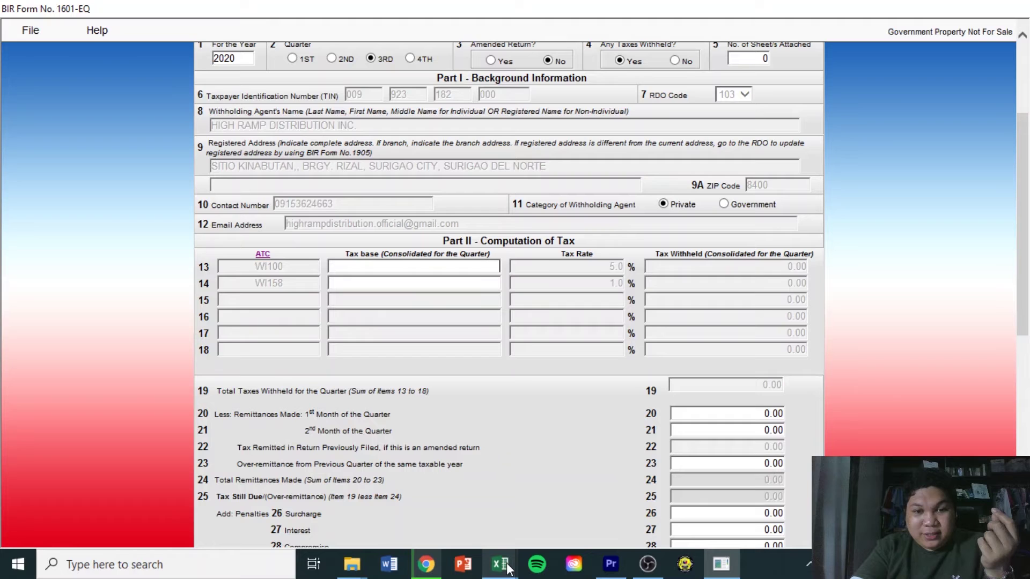
{"action": "mouse_move", "coordinate": [505, 569]}
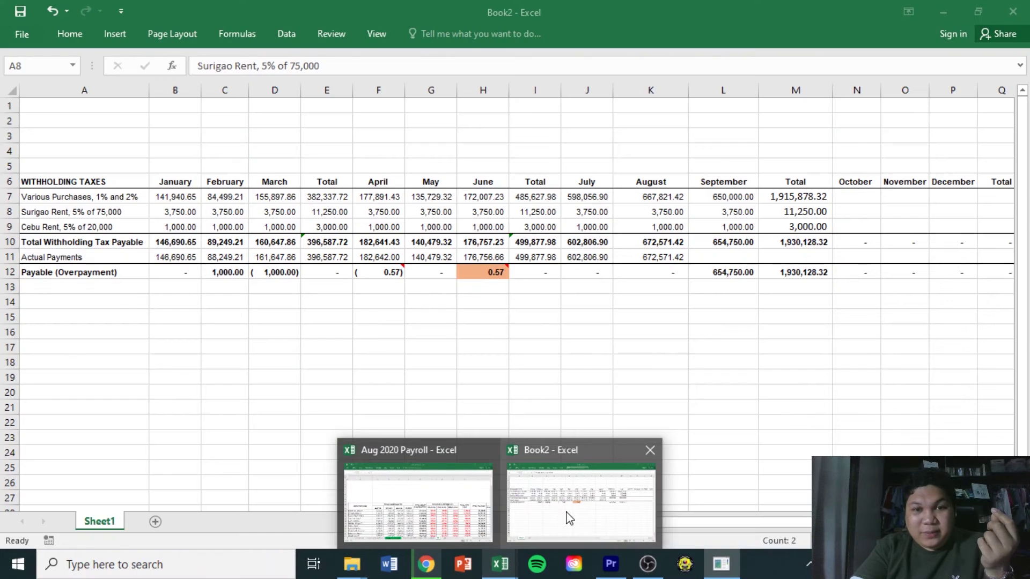
Sum July's Surigao and Cebu rents to 4,750.00 in J15
{"action": "left_click", "coordinate": [567, 516]}
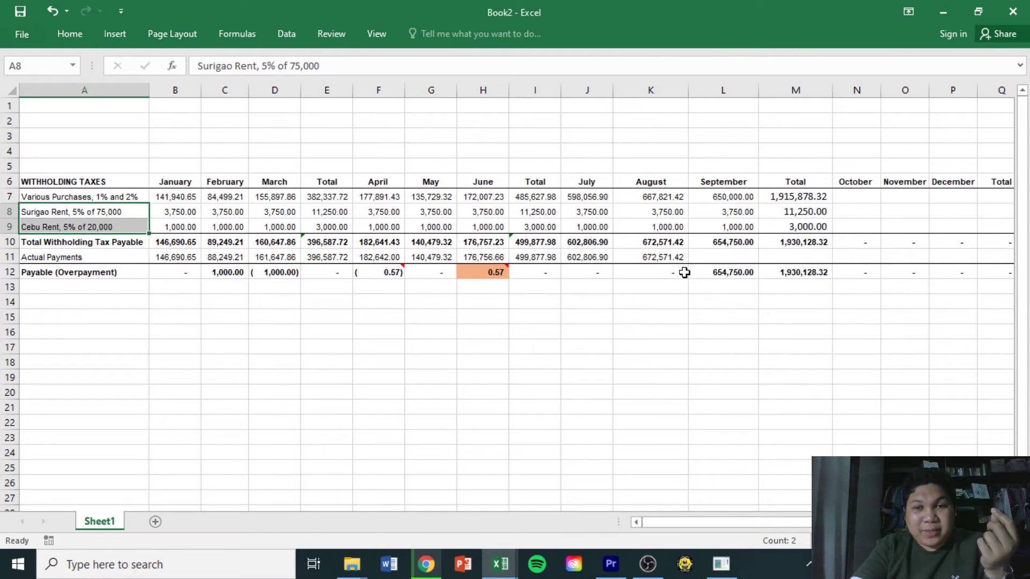
{"action": "left_click_drag", "start_coordinate": [593, 199], "coordinate": [750, 225]}
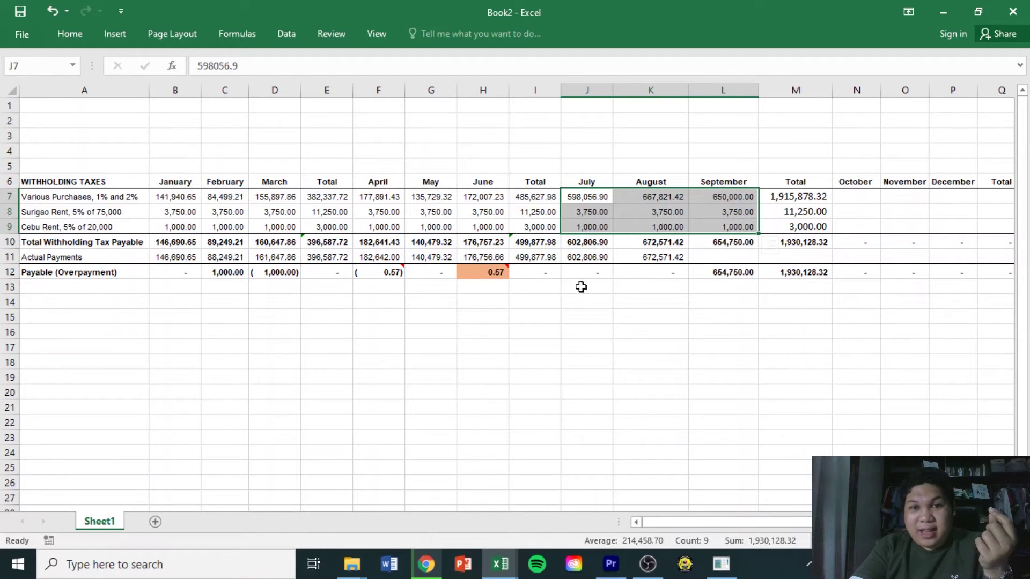
{"action": "left_click", "coordinate": [592, 313]}
{"action": "type", "text": "="}
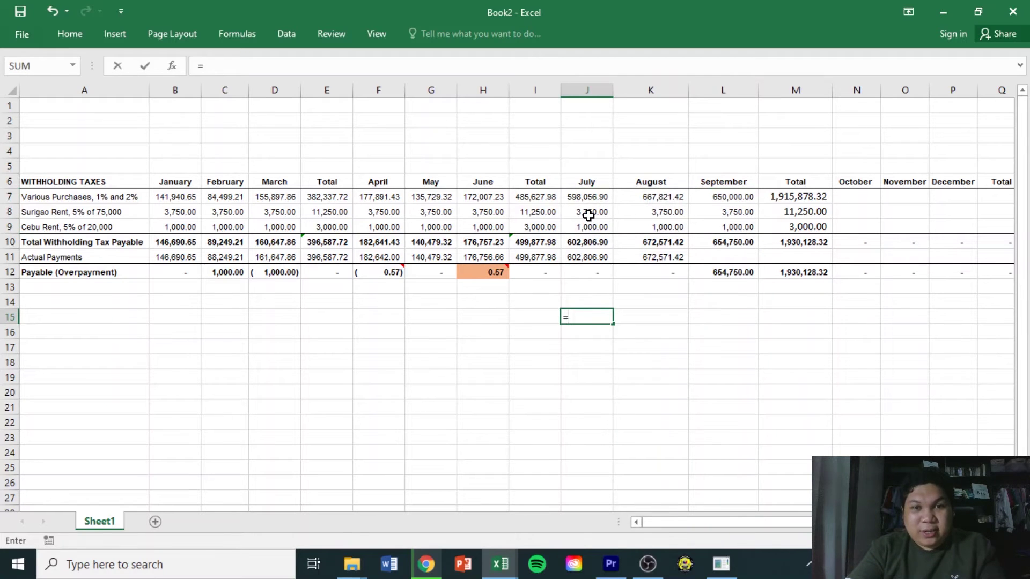
{"action": "left_click", "coordinate": [590, 214]}
{"action": "type", "text": "="}
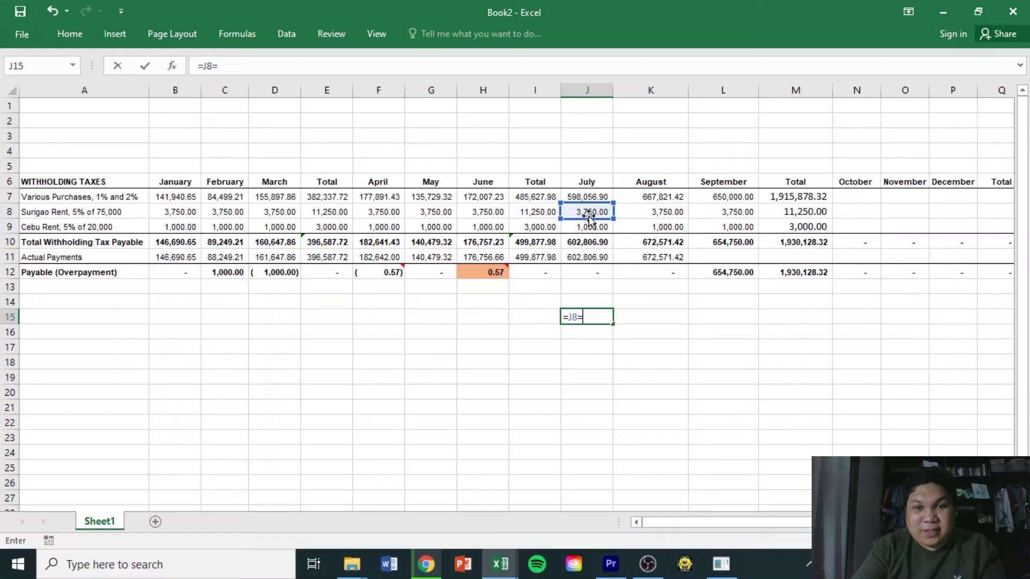
{"action": "left_click", "coordinate": [592, 227]}
{"action": "key", "text": "Return"}
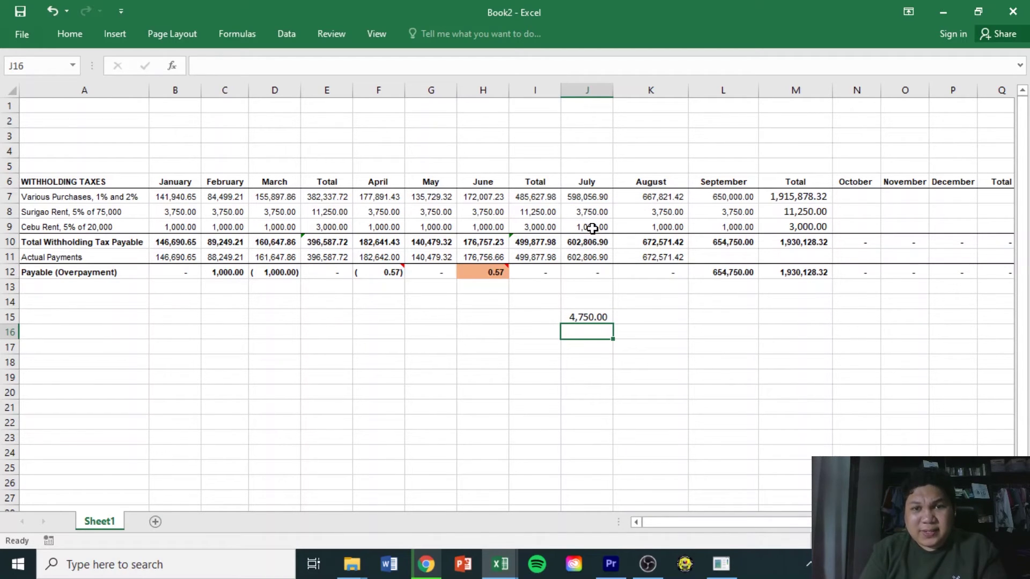
Divide J15 by 0.05 in J16 for 95,000.00 and triple it in J17
{"action": "type", "text": "="}
{"action": "key", "text": "Up"}
{"action": "type", "text": "/"}
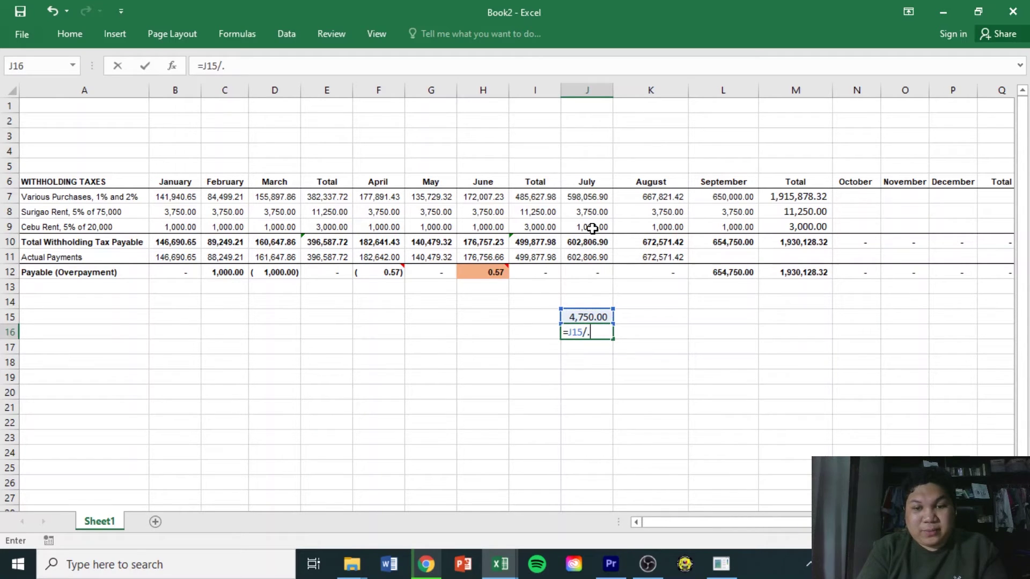
{"action": "key", "text": "Return"}
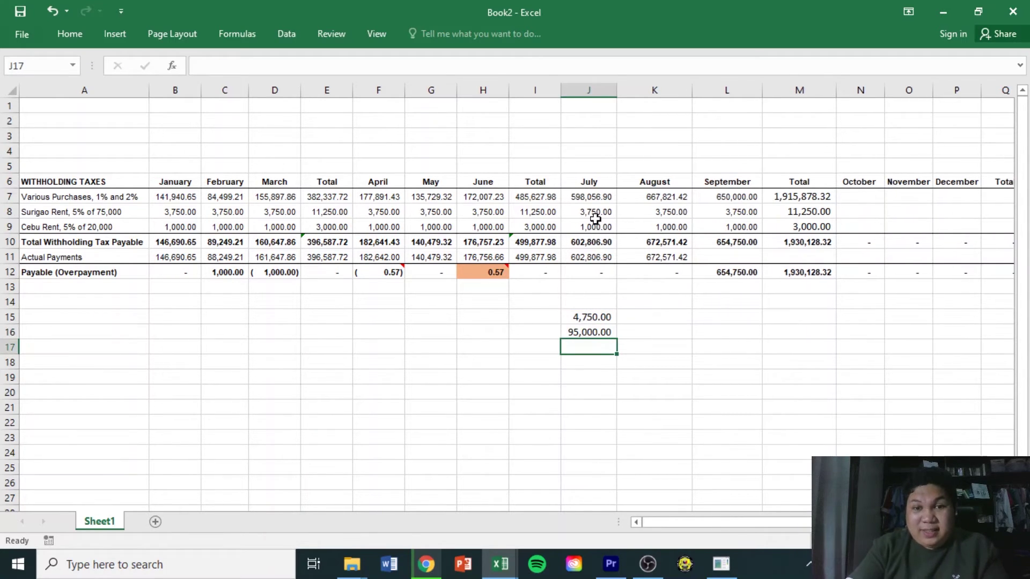
{"action": "left_click", "coordinate": [596, 319]}
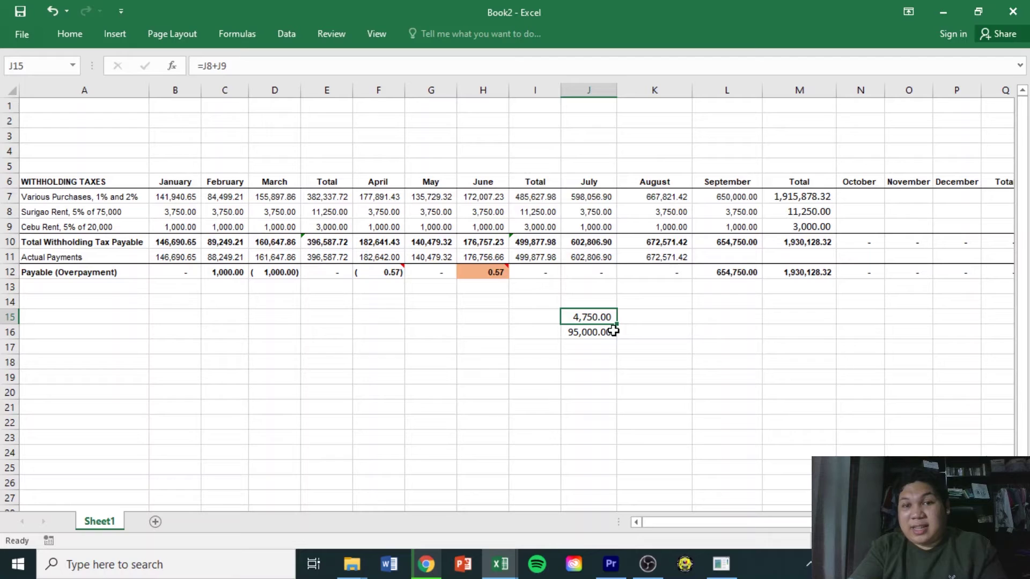
{"action": "left_click", "coordinate": [613, 333]}
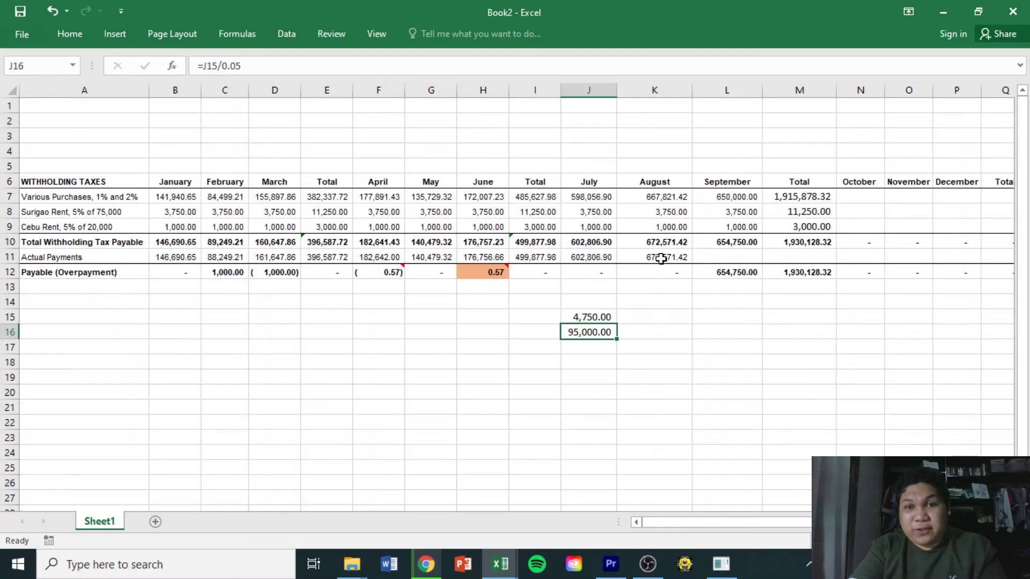
{"action": "left_click", "coordinate": [593, 350]}
{"action": "type", "text": "="}
{"action": "key", "text": "Up"}
{"action": "type", "text": "*"}
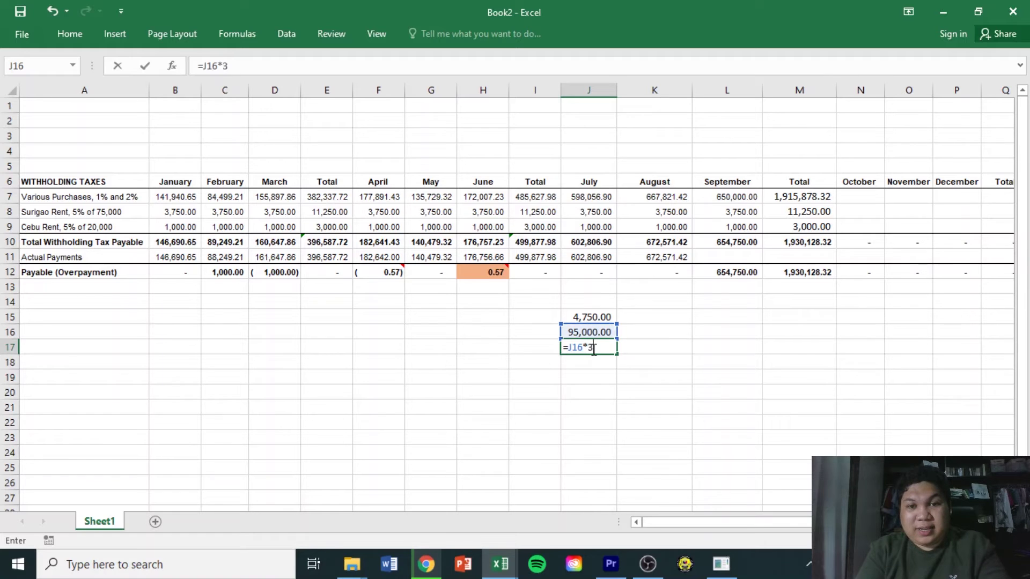
{"action": "key", "text": "Return"}
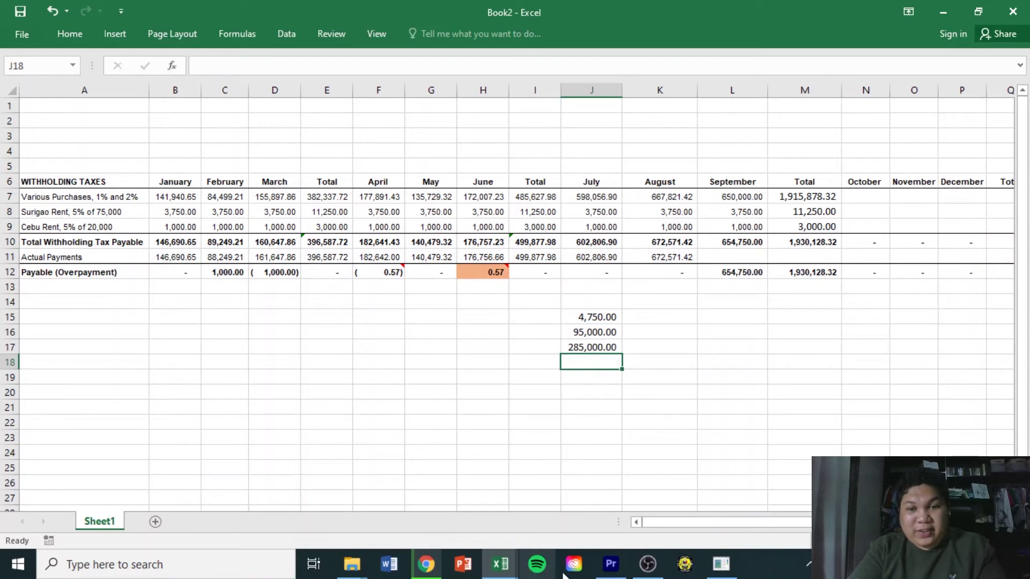
Enter 285,000.00 as item 13's tax base on the 1601-EQ form, giving 14,250.00 withheld
{"action": "left_click", "coordinate": [716, 573]}
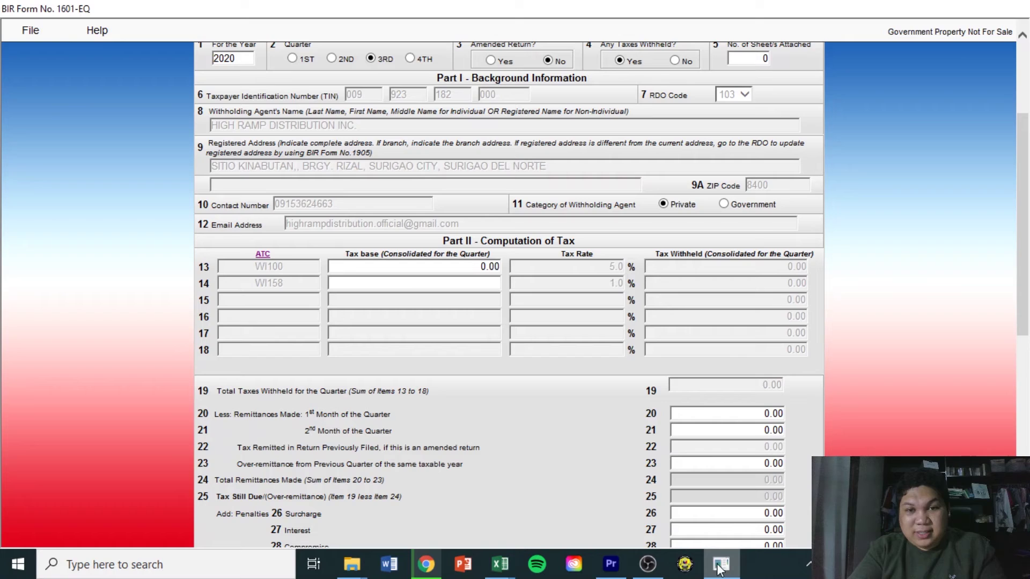
{"action": "left_click_drag", "start_coordinate": [465, 266], "coordinate": [485, 267]}
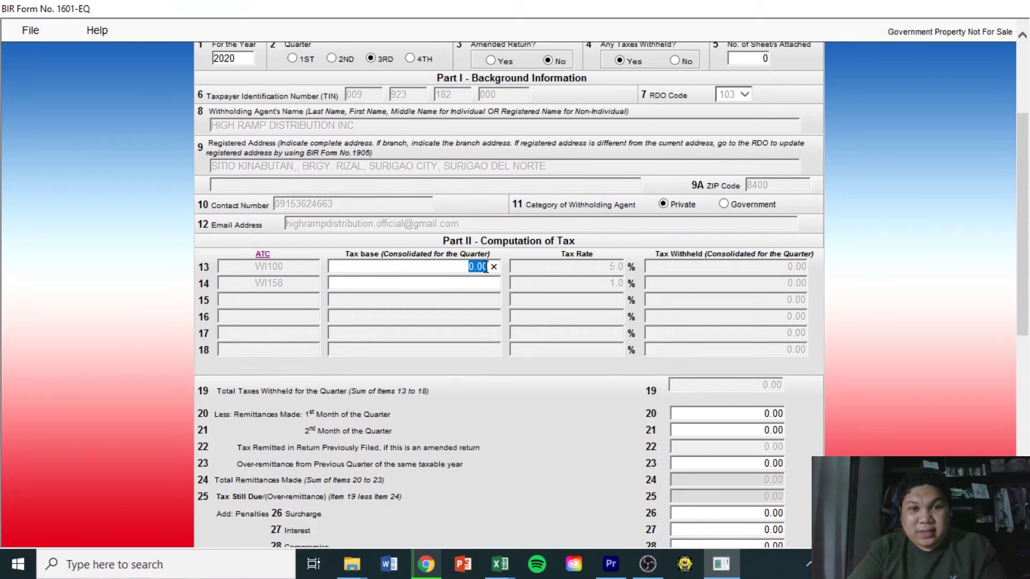
{"action": "type", "text": "285,000"}
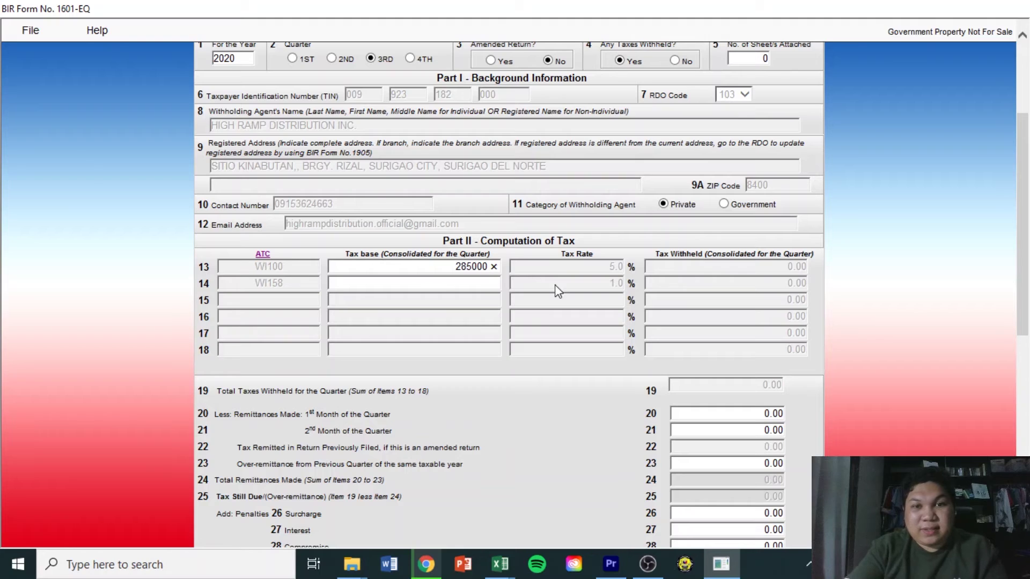
{"action": "left_click", "coordinate": [485, 284]}
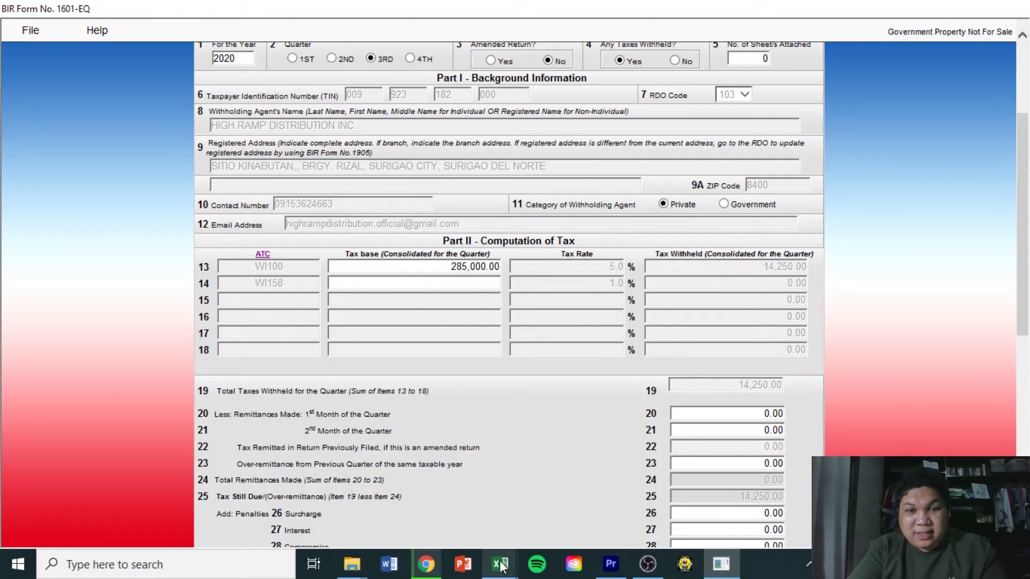
Check the M8:M9 rent total in Book2 against the entry, then return to the form
{"action": "mouse_move", "coordinate": [505, 566]}
{"action": "left_click", "coordinate": [585, 507]}
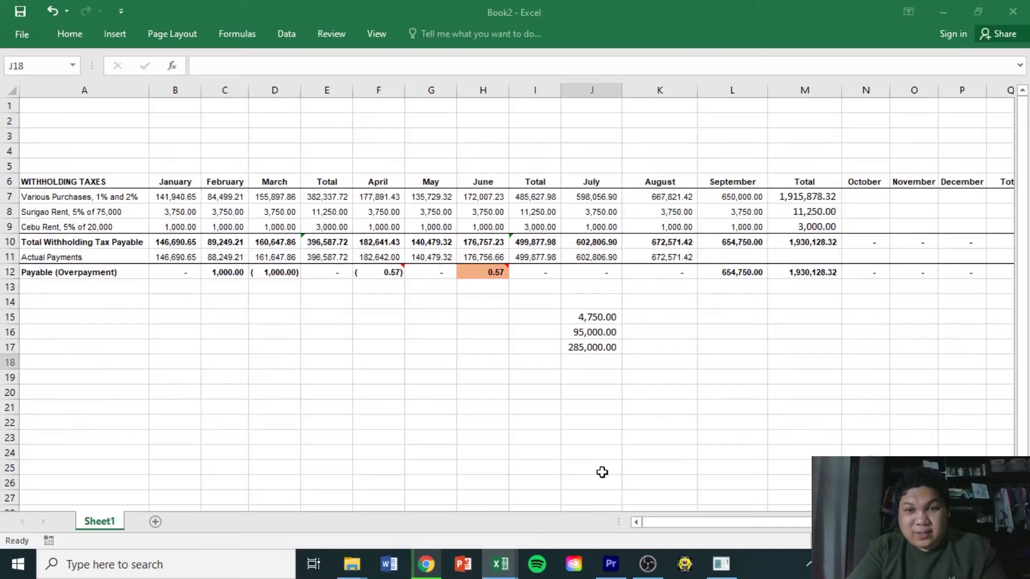
{"action": "left_click_drag", "start_coordinate": [816, 213], "coordinate": [821, 226]}
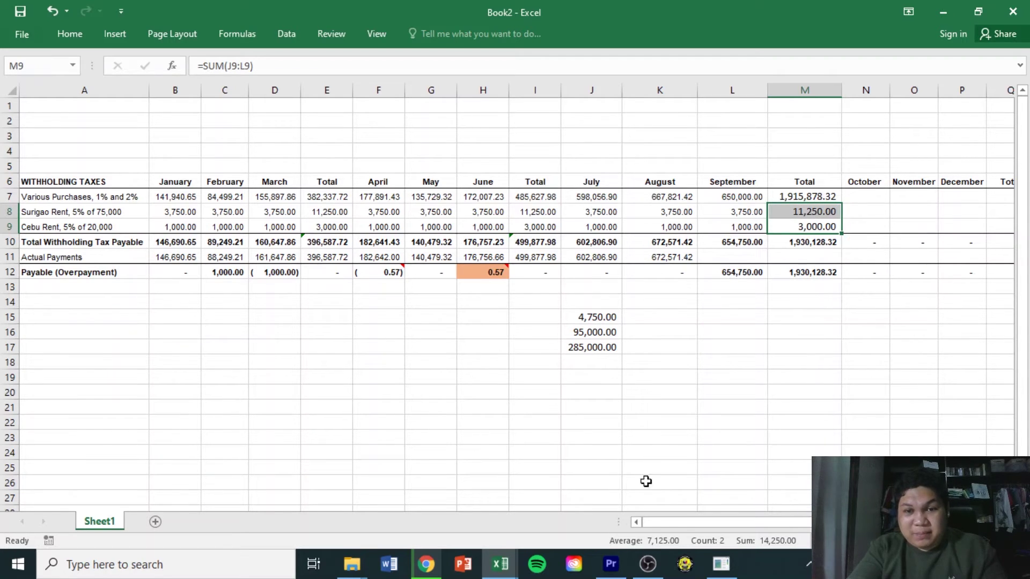
{"action": "left_click", "coordinate": [721, 565]}
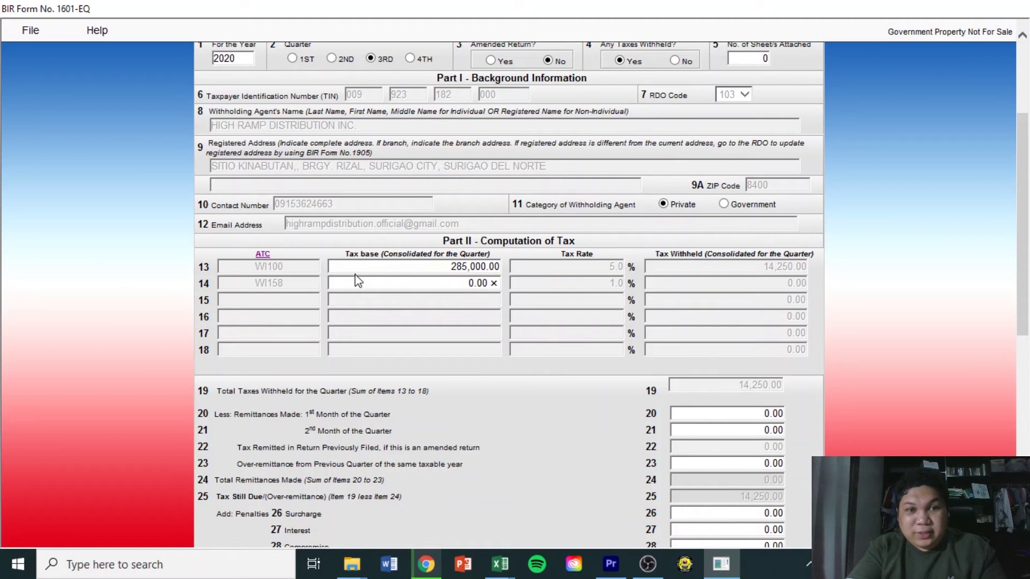
{"action": "left_click", "coordinate": [377, 253]}
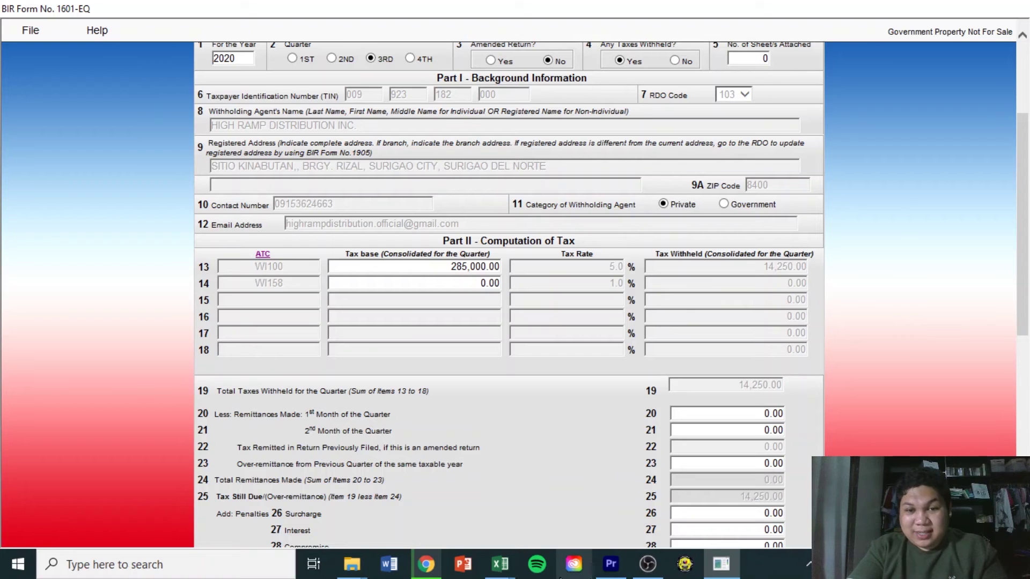
Review the M7 purchases total formula and the July–September purchase sums in Book2
{"action": "mouse_move", "coordinate": [500, 565]}
{"action": "left_click", "coordinate": [582, 536]}
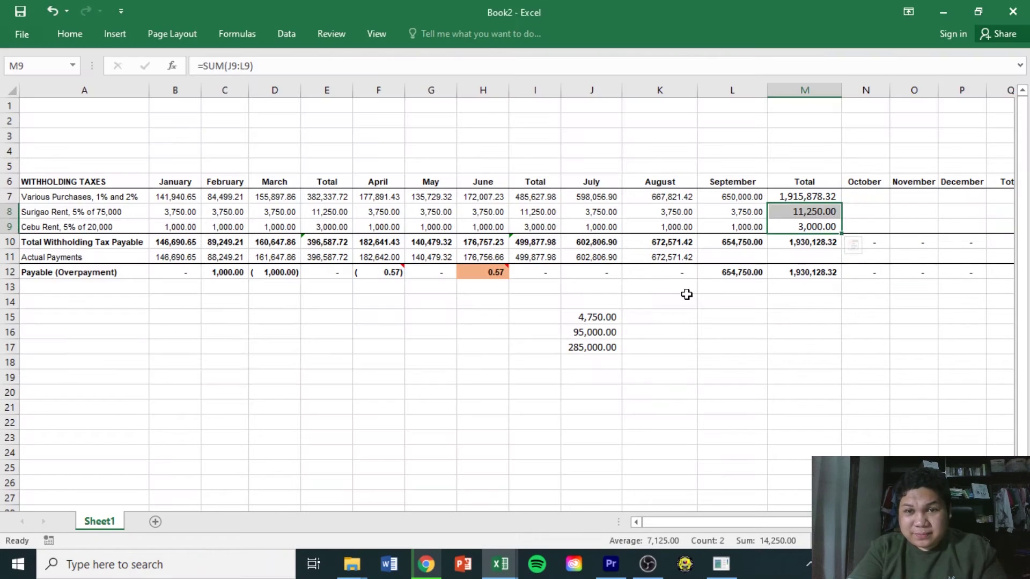
{"action": "left_click", "coordinate": [803, 198]}
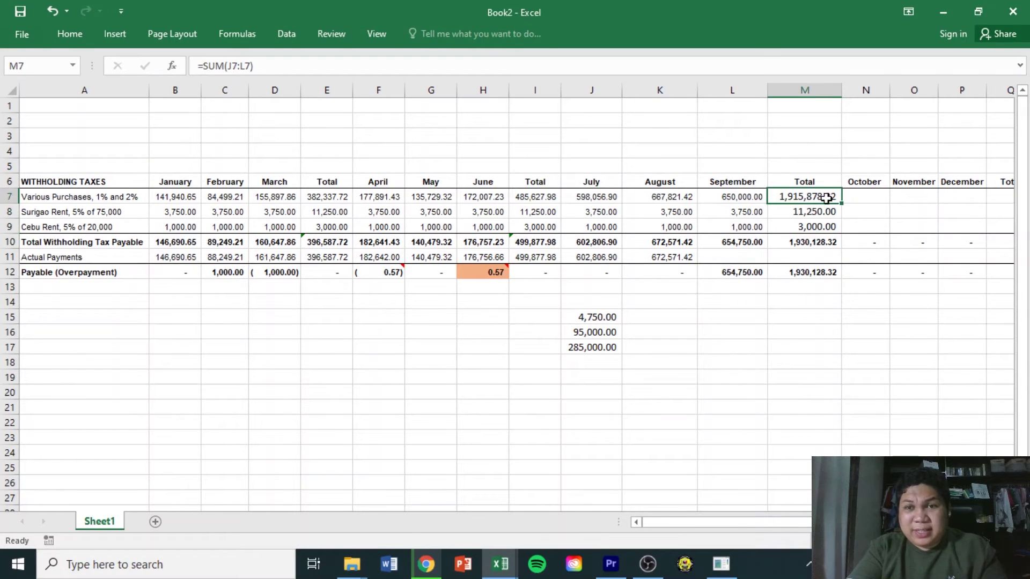
{"action": "left_click_drag", "start_coordinate": [747, 197], "coordinate": [587, 203]}
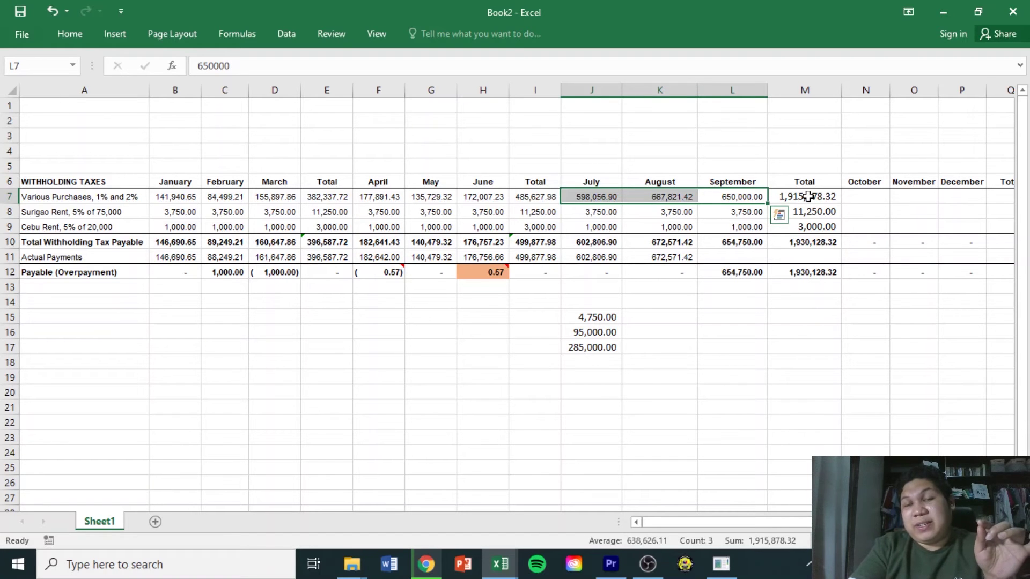
Enter =M7/.01 in M15 for a 191,587,832.00 tax base and autofit column M
{"action": "left_click", "coordinate": [796, 313]}
{"action": "type", "text": "="}
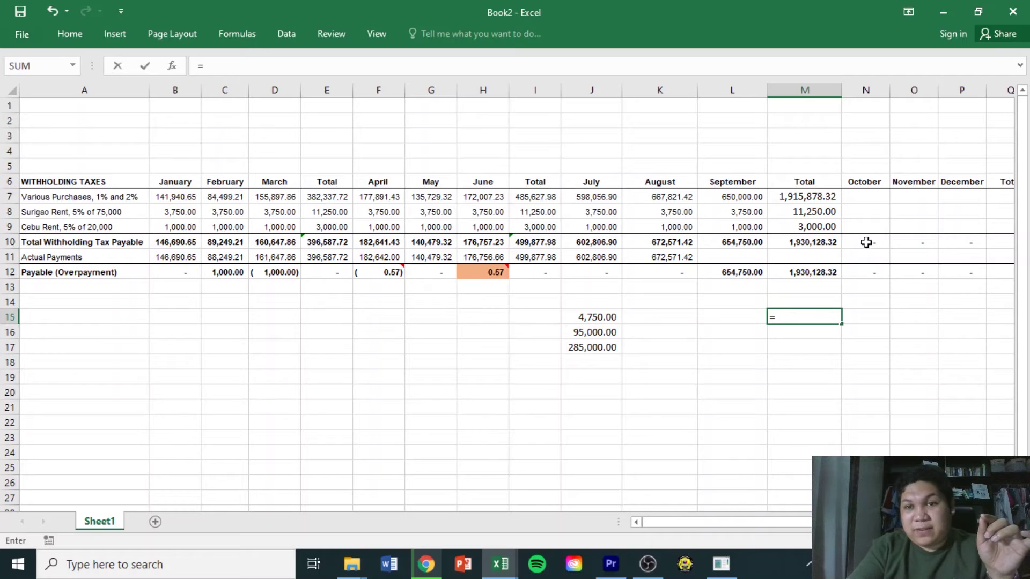
{"action": "left_click", "coordinate": [820, 198]}
{"action": "type", "text": "/.01"}
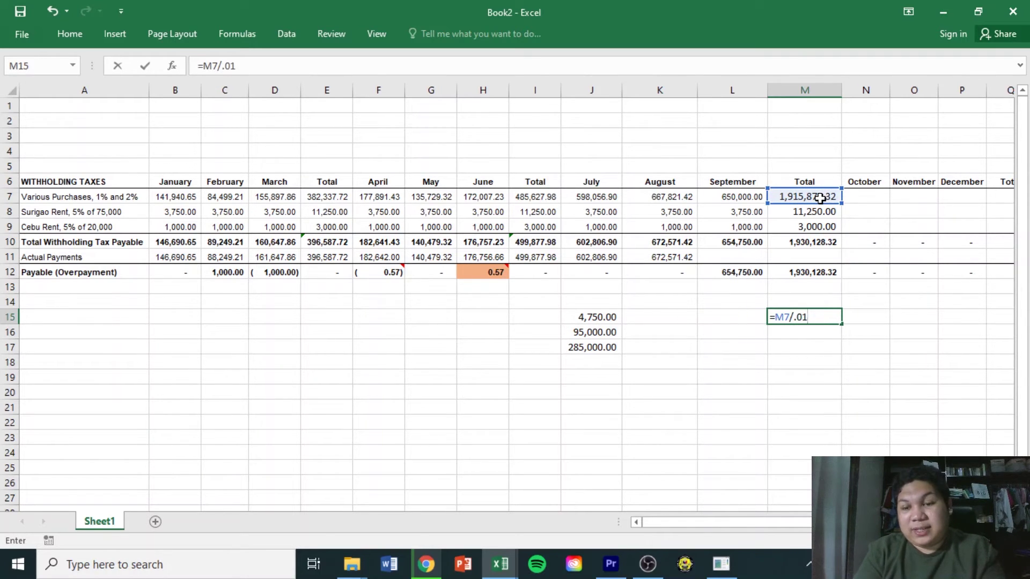
{"action": "key", "text": "Return"}
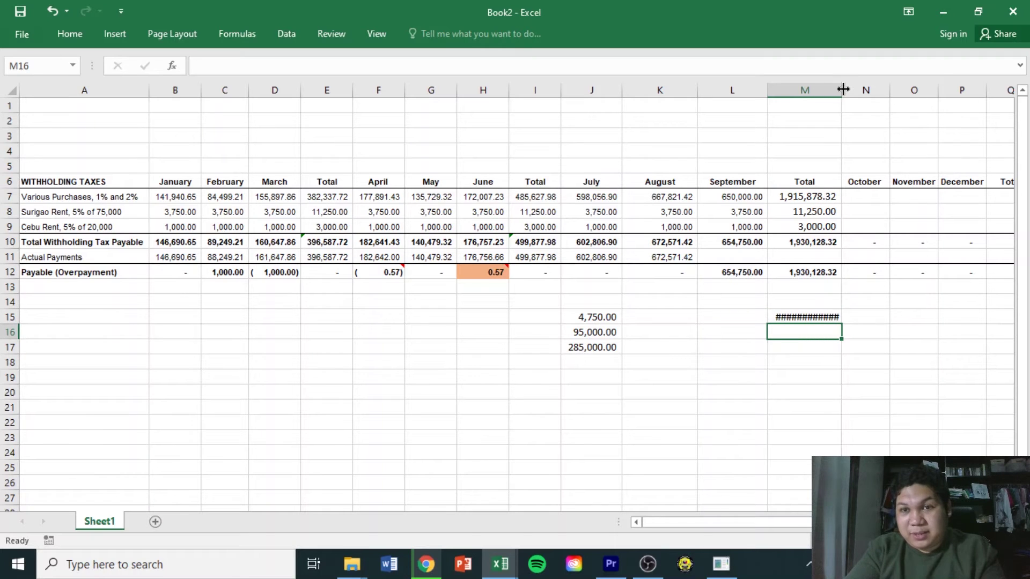
{"action": "double_click", "coordinate": [843, 89]}
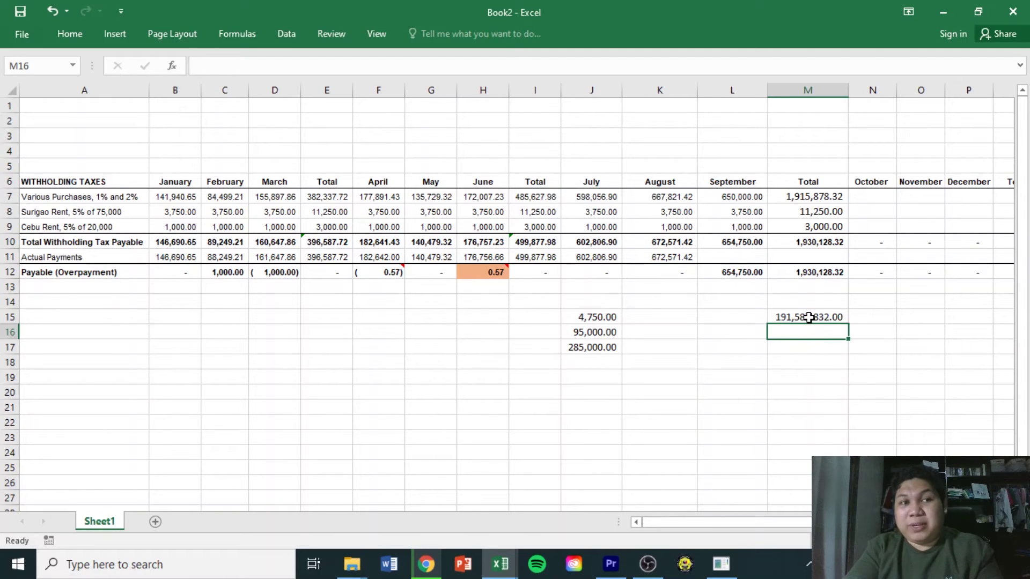
{"action": "left_click", "coordinate": [808, 317]}
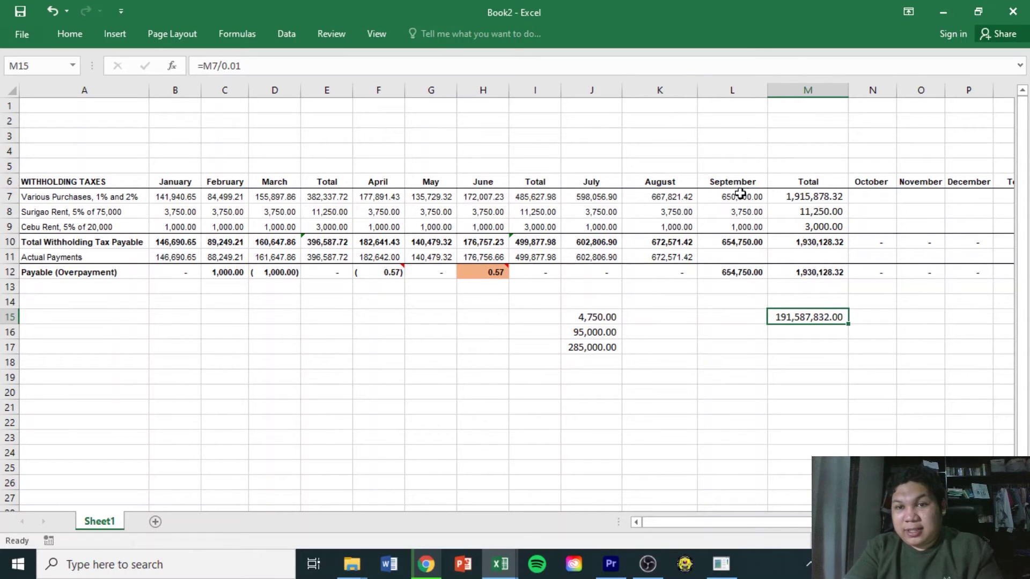
{"action": "left_click", "coordinate": [805, 331]}
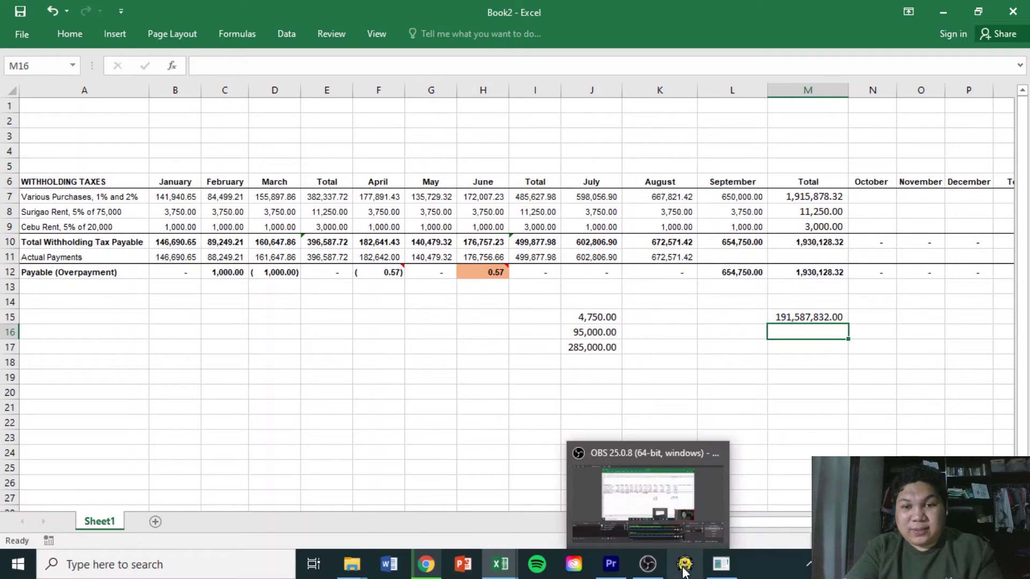
Enter 191,587,832.00 as item 14's WI158 tax base, bringing total withheld to 1,930,128.32
{"action": "left_click", "coordinate": [721, 564]}
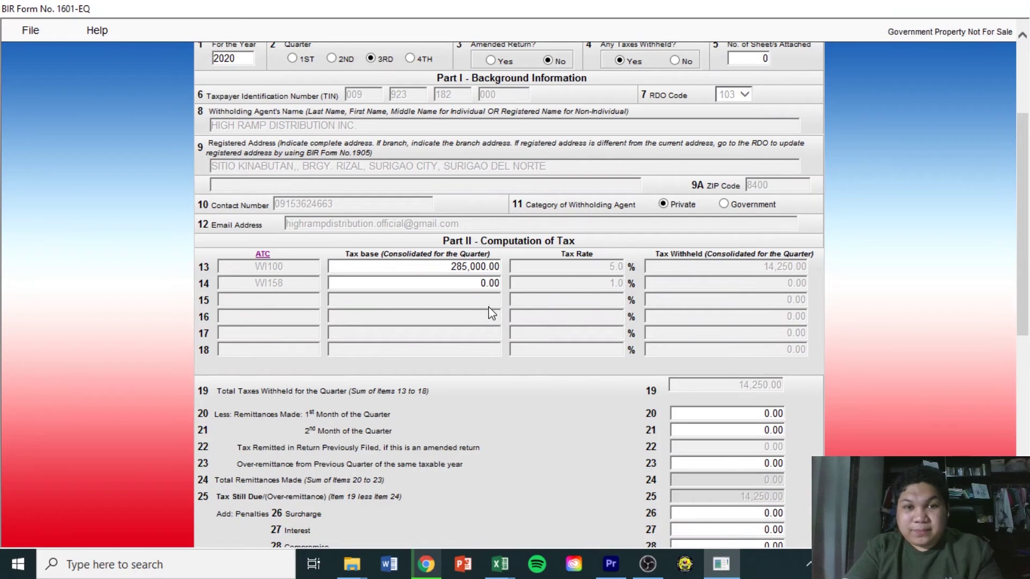
{"action": "left_click", "coordinate": [486, 283]}
{"action": "type", "text": "18"}
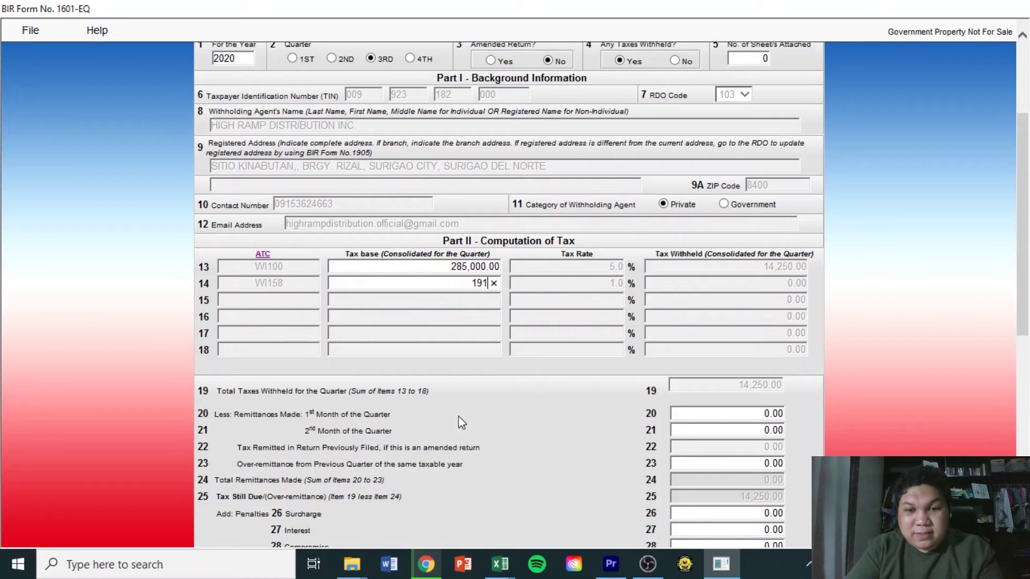
{"action": "left_click", "coordinate": [501, 563]}
{"action": "left_click", "coordinate": [615, 518]}
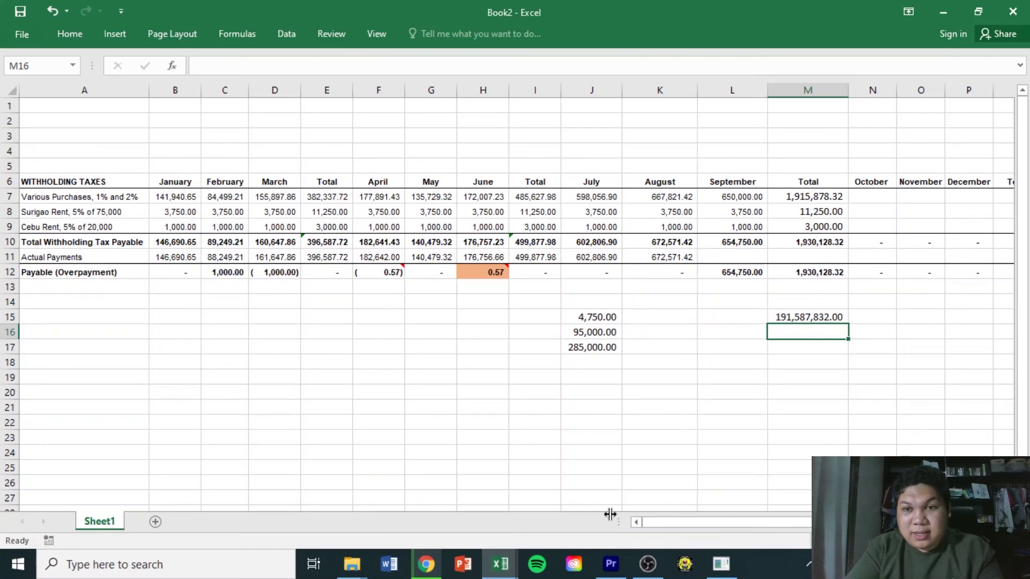
{"action": "left_click", "coordinate": [721, 564]}
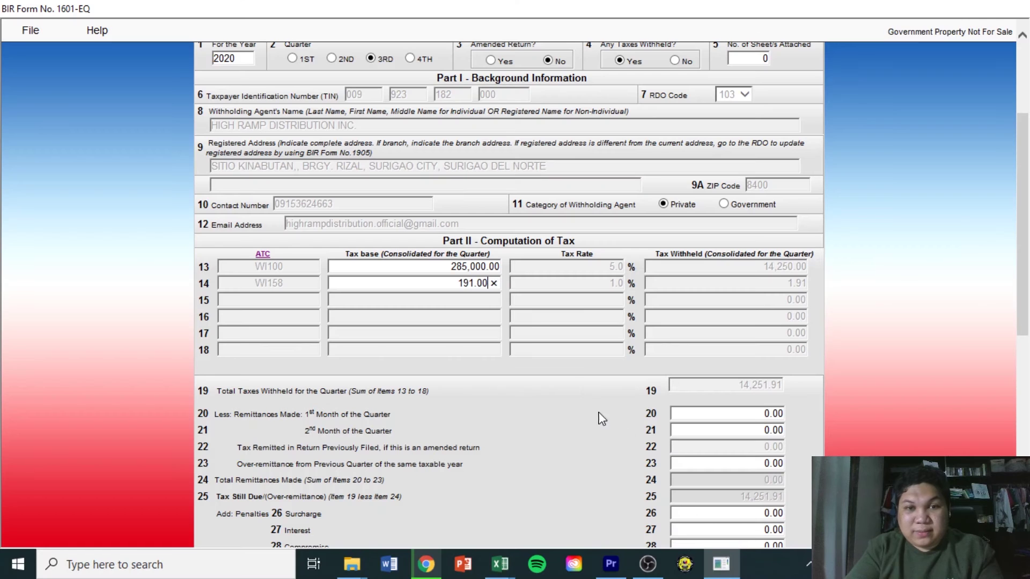
{"action": "key", "text": "BackSpace"}
{"action": "key", "text": "BackSpace"}
{"action": "type", "text": "587832"}
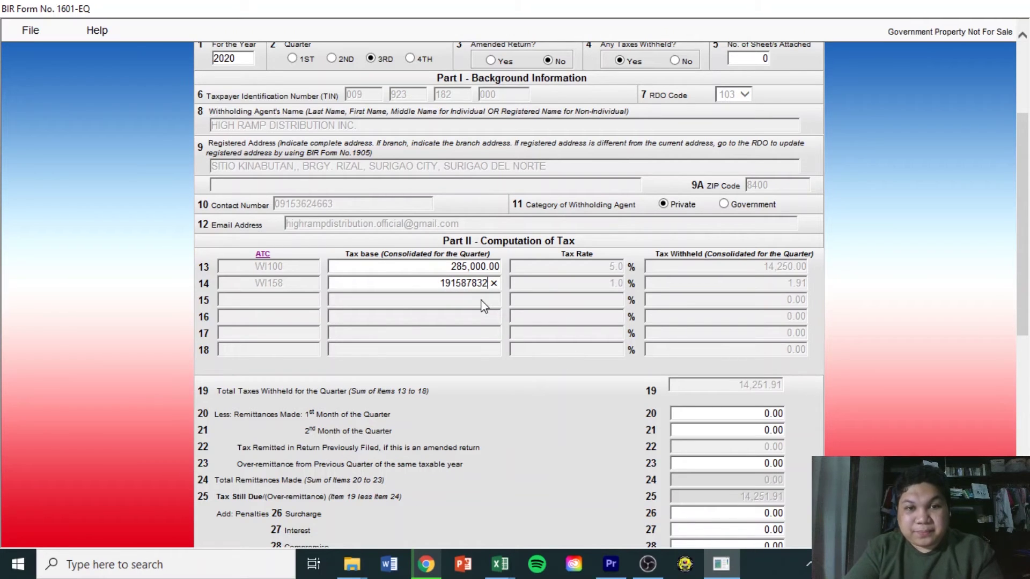
{"action": "key", "text": "Tab"}
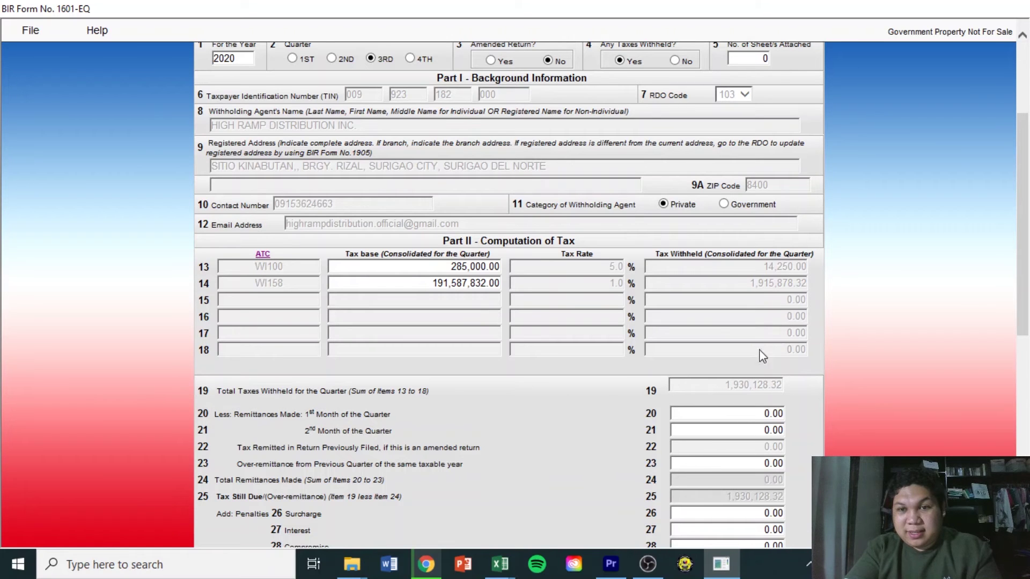
{"action": "left_click_drag", "start_coordinate": [1027, 231], "coordinate": [1027, 298]}
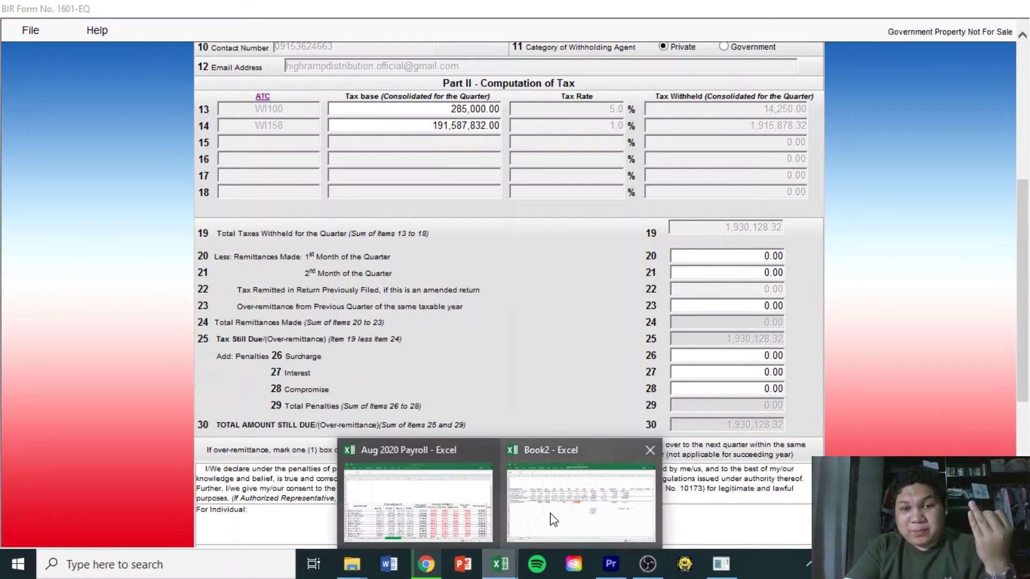
{"action": "left_click", "coordinate": [552, 523]}
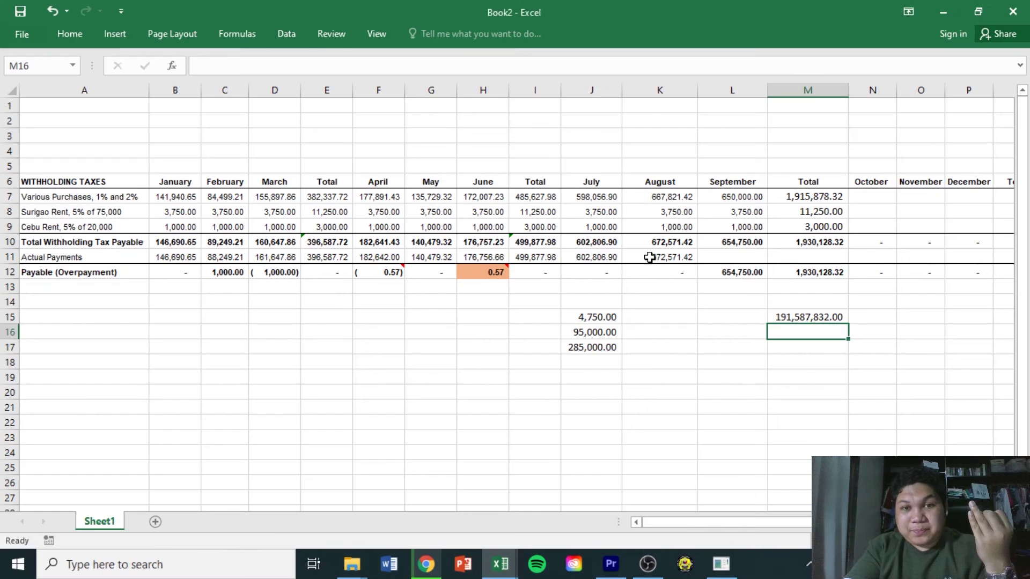
{"action": "left_click", "coordinate": [816, 244]}
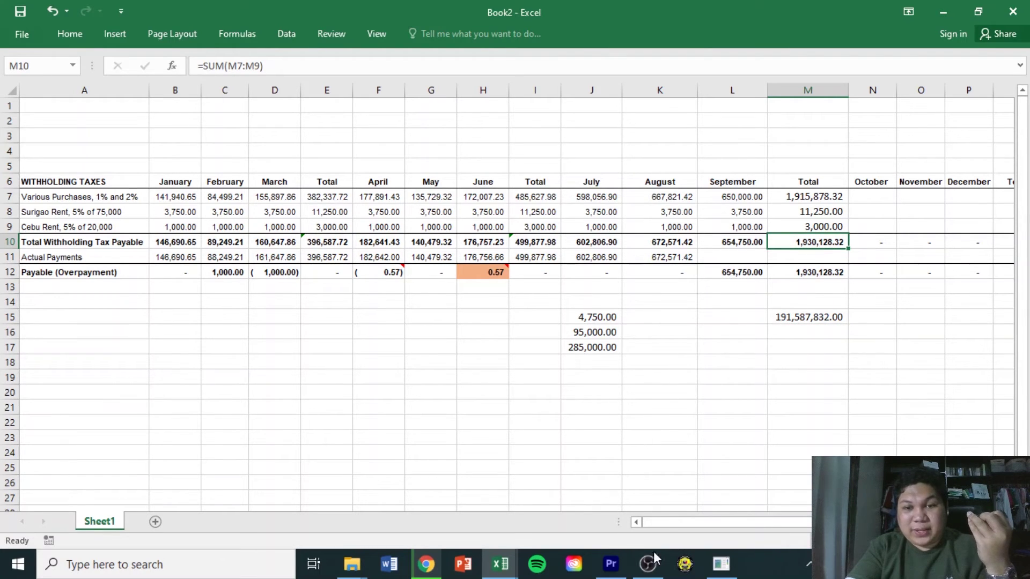
{"action": "mouse_move", "coordinate": [722, 564]}
{"action": "left_click", "coordinate": [728, 525]}
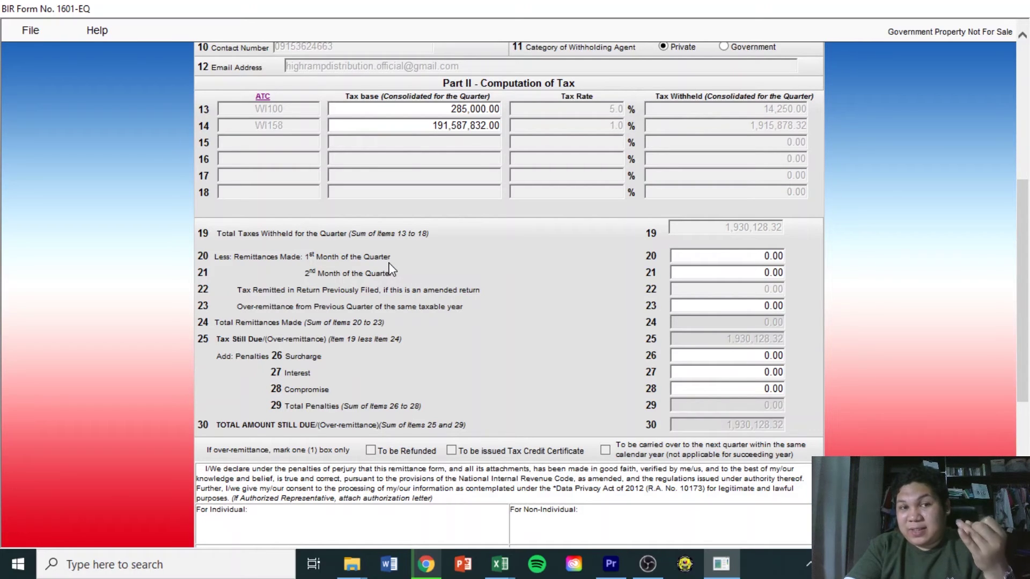
{"action": "left_click", "coordinate": [721, 563]}
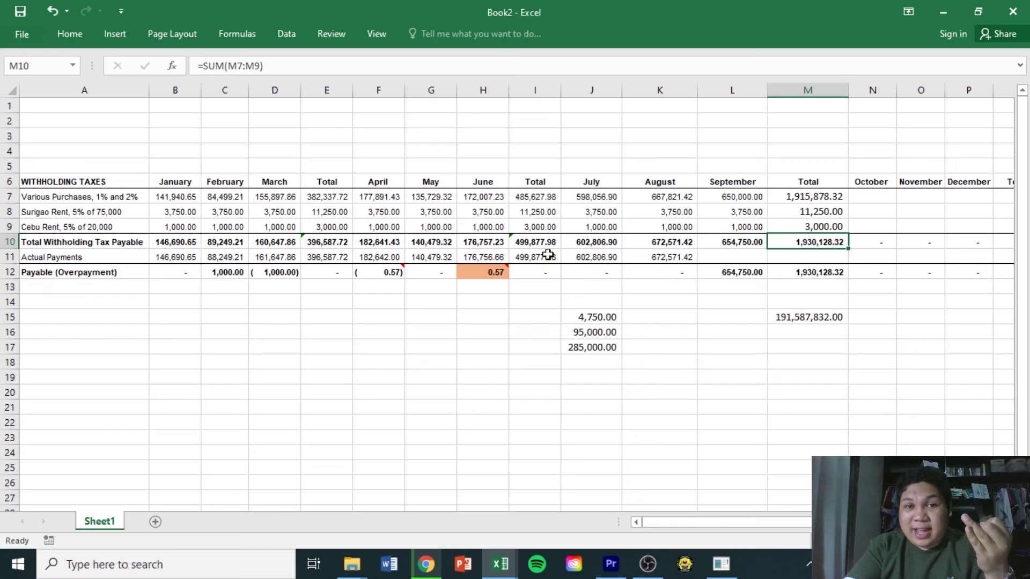
{"action": "left_click", "coordinate": [588, 257]}
{"action": "left_click", "coordinate": [660, 258]}
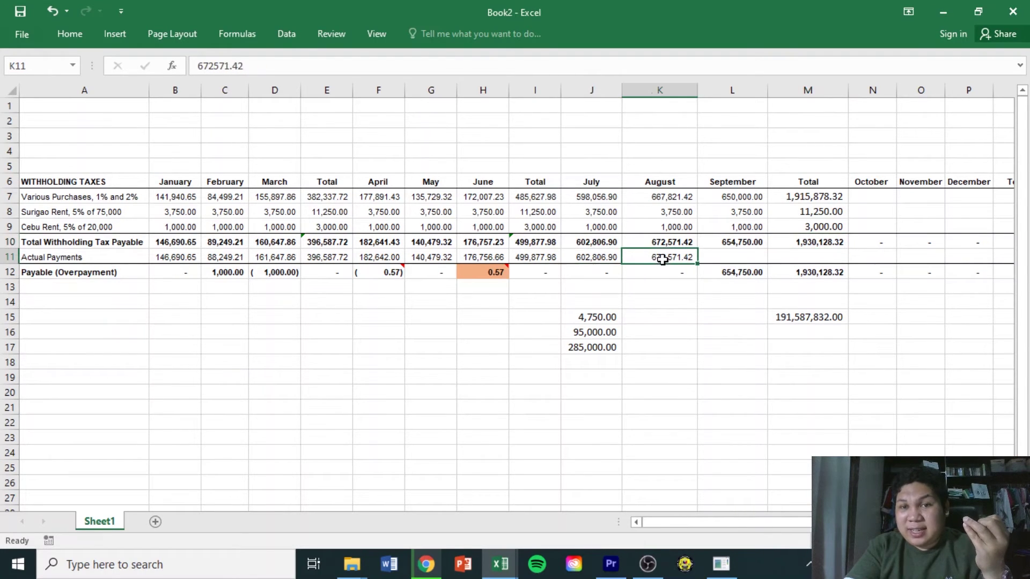
{"action": "left_click", "coordinate": [599, 254]}
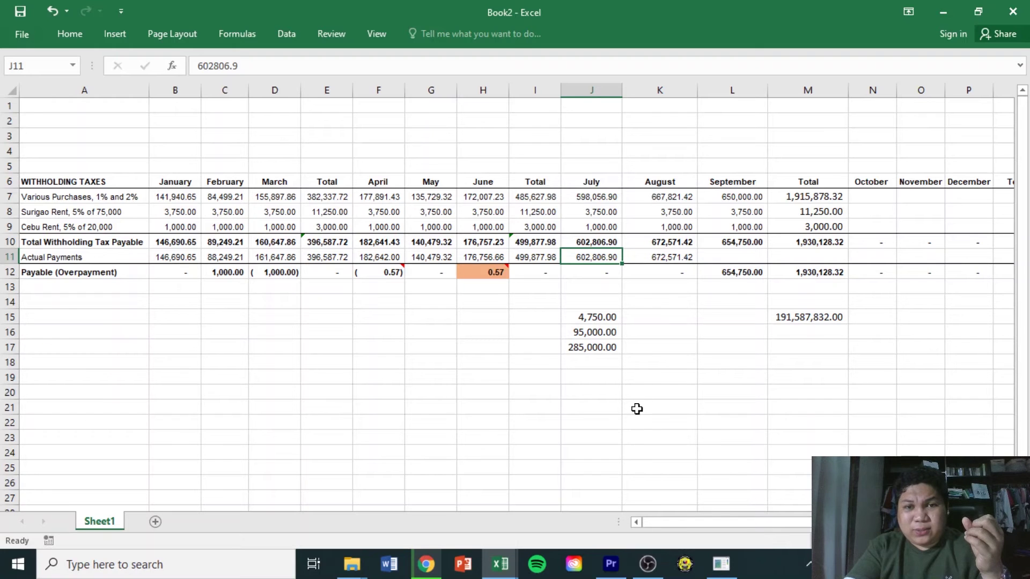
{"action": "left_click", "coordinate": [719, 573]}
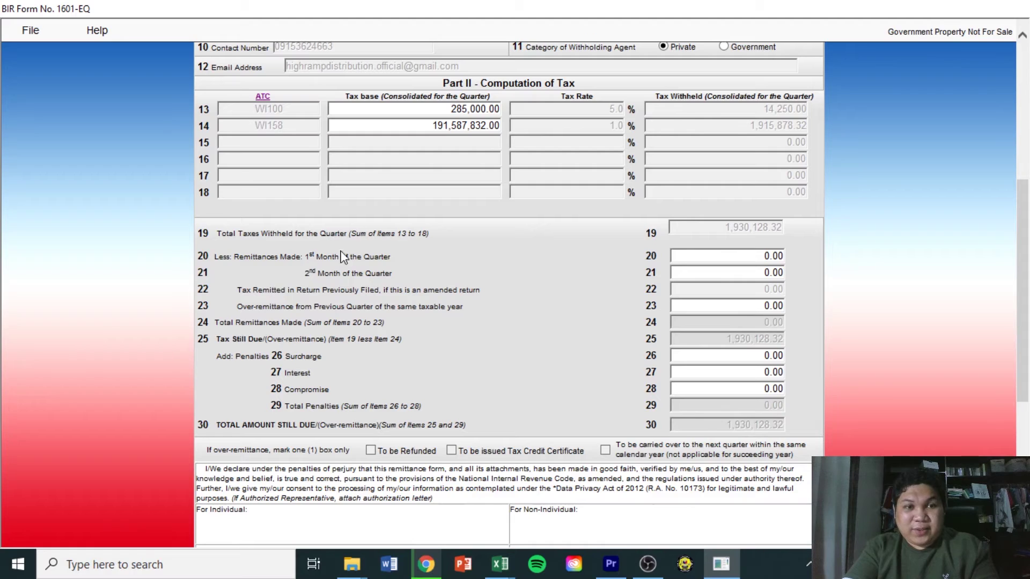
Enter 602,806.90 as item 20's first-month remittance, reducing tax still due to 1,327,321.42
{"action": "left_click", "coordinate": [762, 257]}
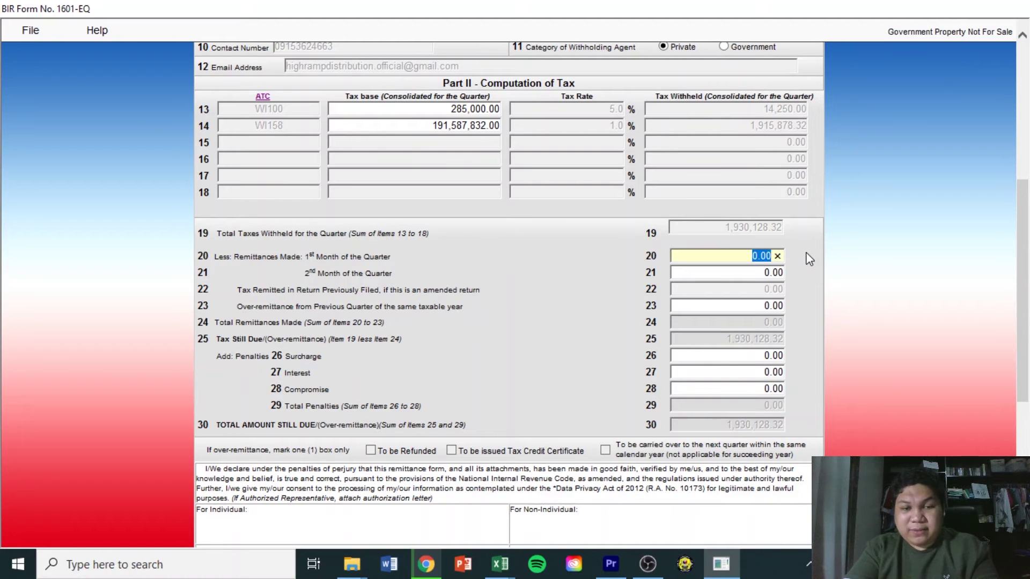
{"action": "type", "text": "602"}
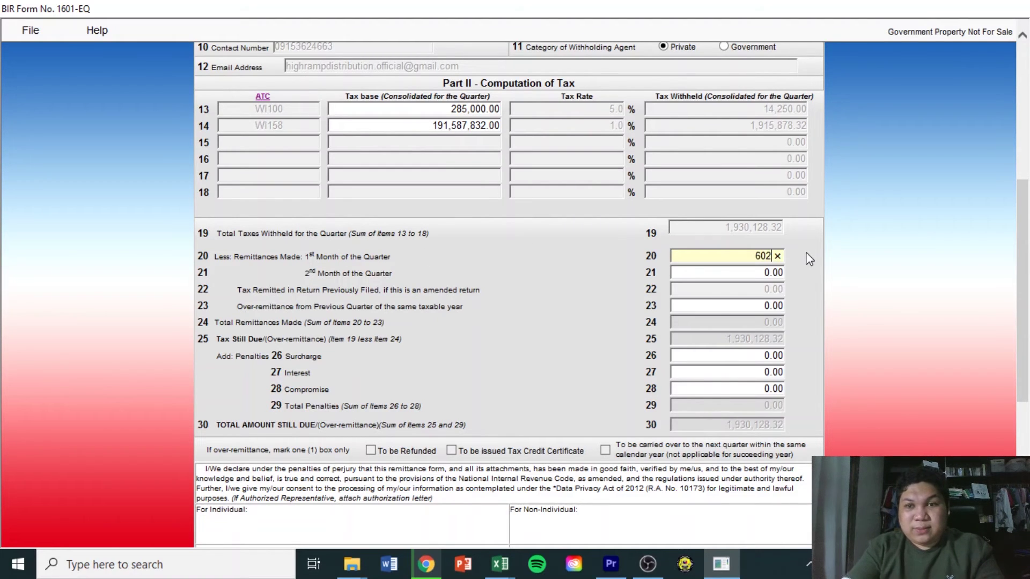
{"action": "left_click", "coordinate": [651, 574]}
{"action": "left_click", "coordinate": [651, 575]}
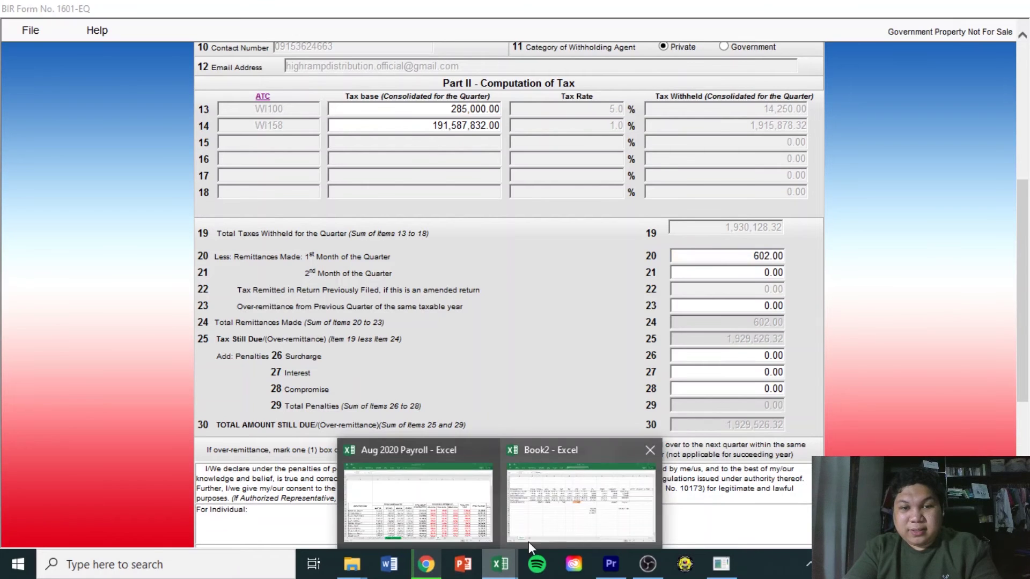
{"action": "left_click", "coordinate": [568, 529]}
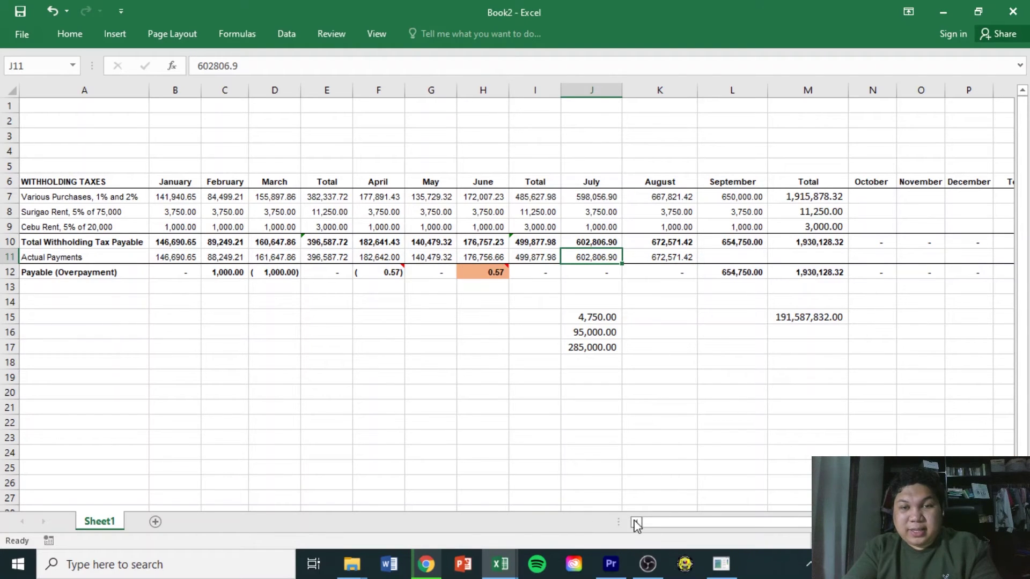
{"action": "mouse_move", "coordinate": [716, 573]}
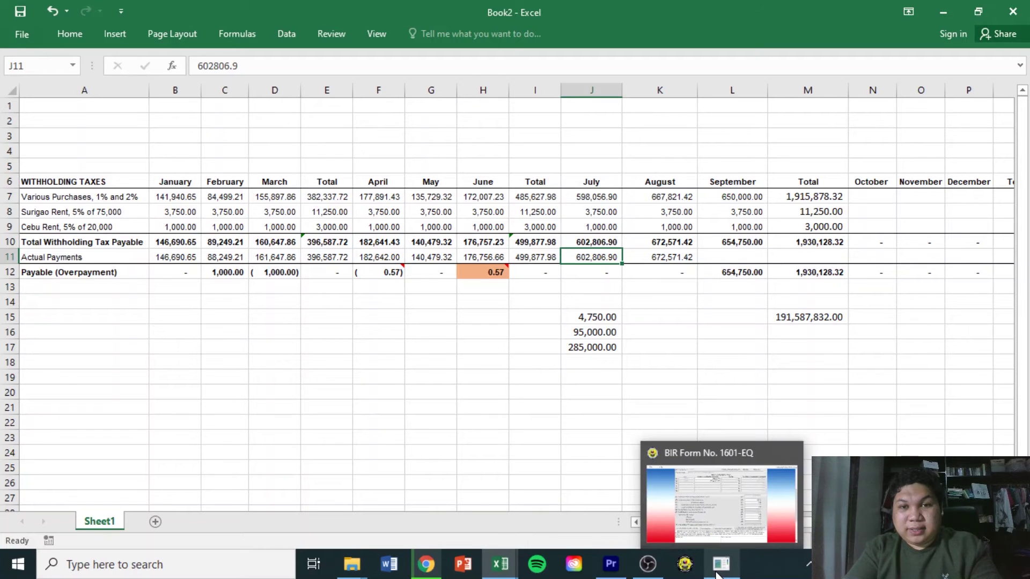
{"action": "left_click", "coordinate": [717, 573]}
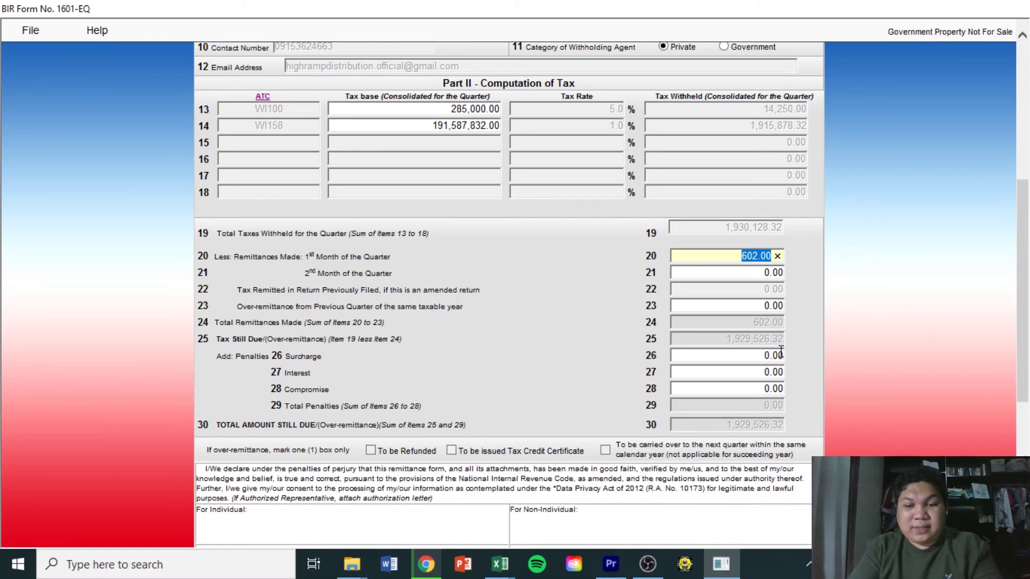
{"action": "key", "text": "BackSpace"}
{"action": "key", "text": "BackSpace"}
{"action": "key", "text": "BackSpace"}
{"action": "type", "text": "806"}
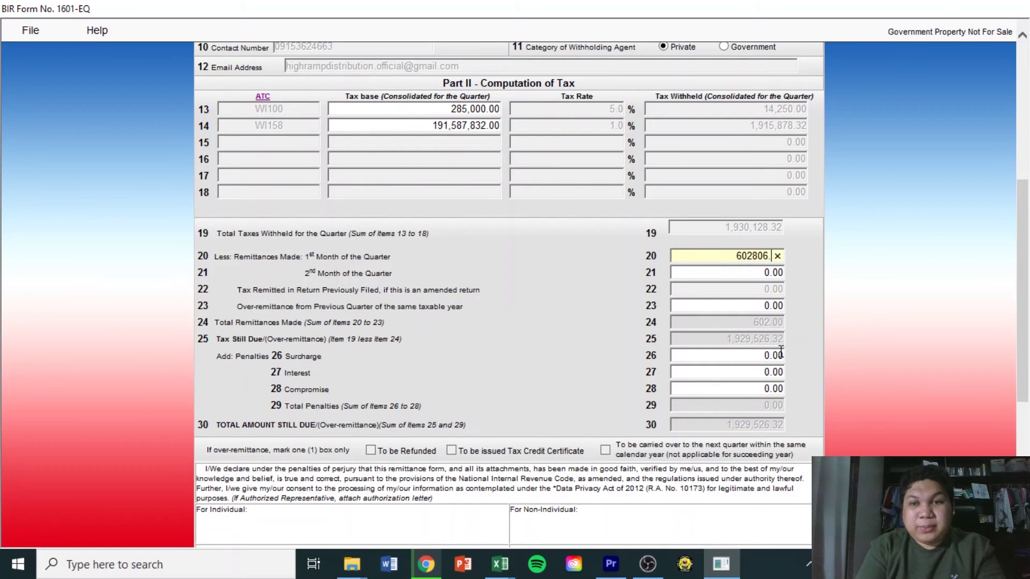
{"action": "type", "text": ".90"}
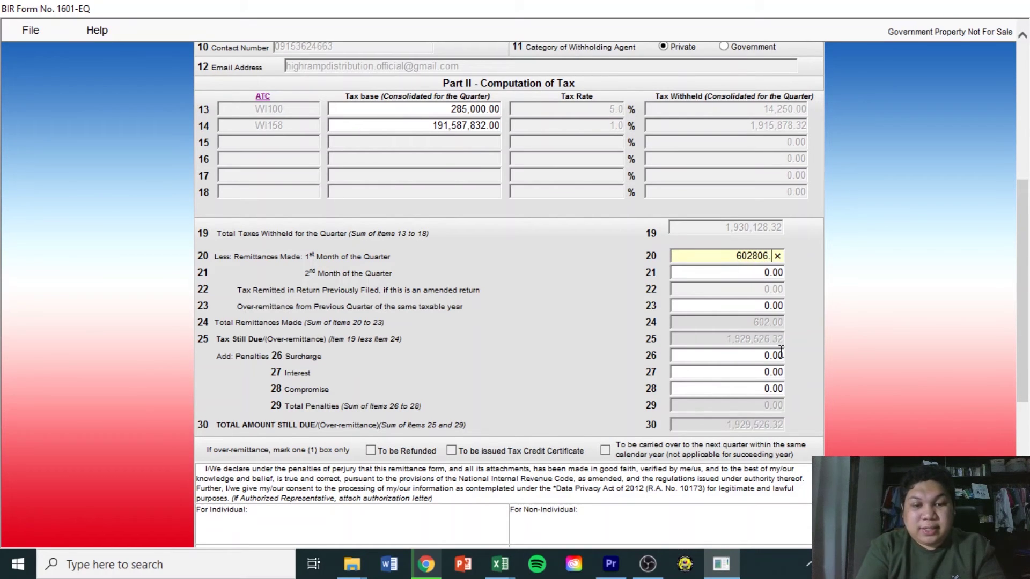
{"action": "left_click", "coordinate": [734, 274]}
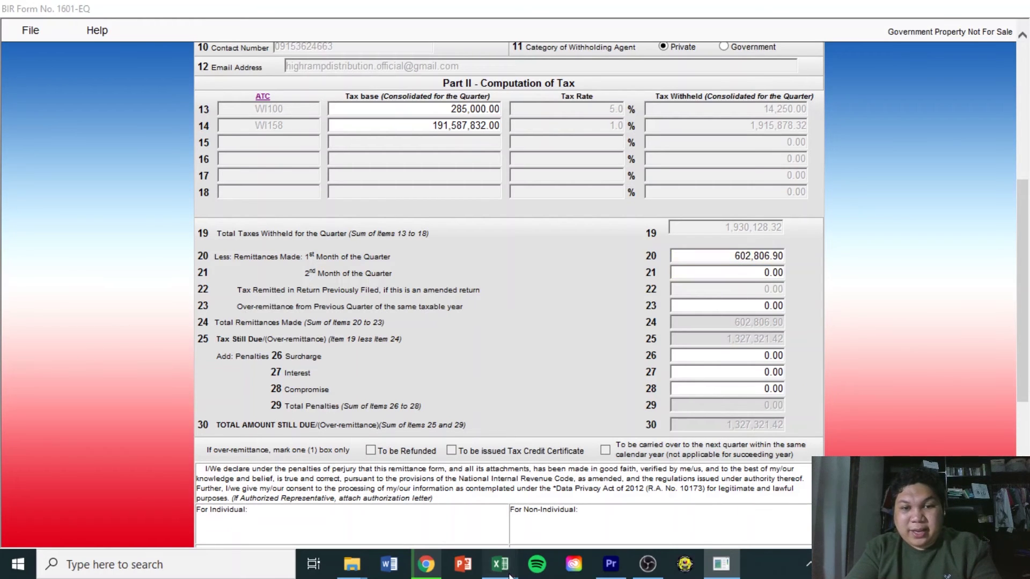
{"action": "mouse_move", "coordinate": [500, 564]}
{"action": "left_click", "coordinate": [585, 515]}
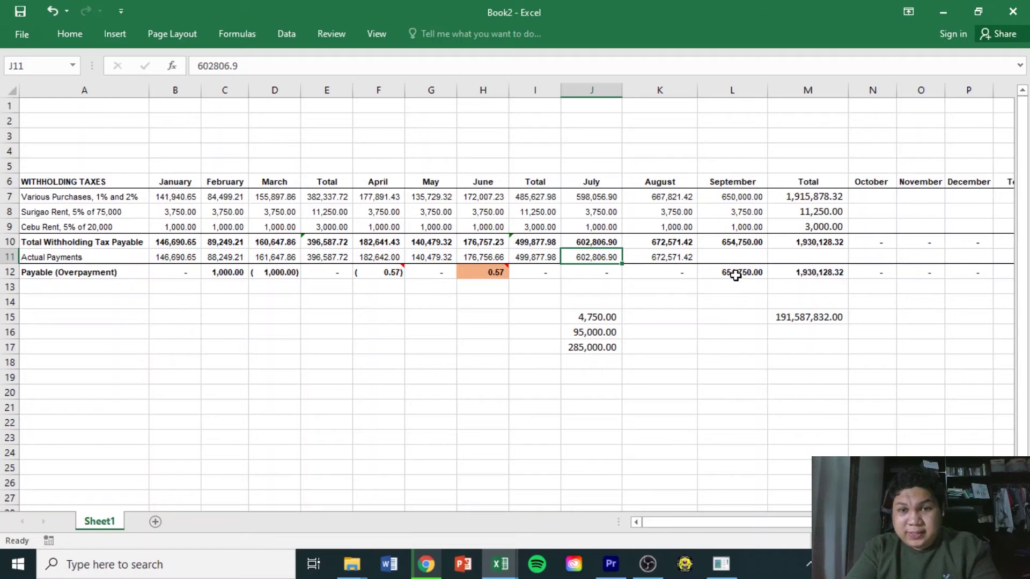
Enter 672,571.42 in item 21 as the second-month remittance, leaving 654,750.00 due
{"action": "mouse_move", "coordinate": [502, 570]}
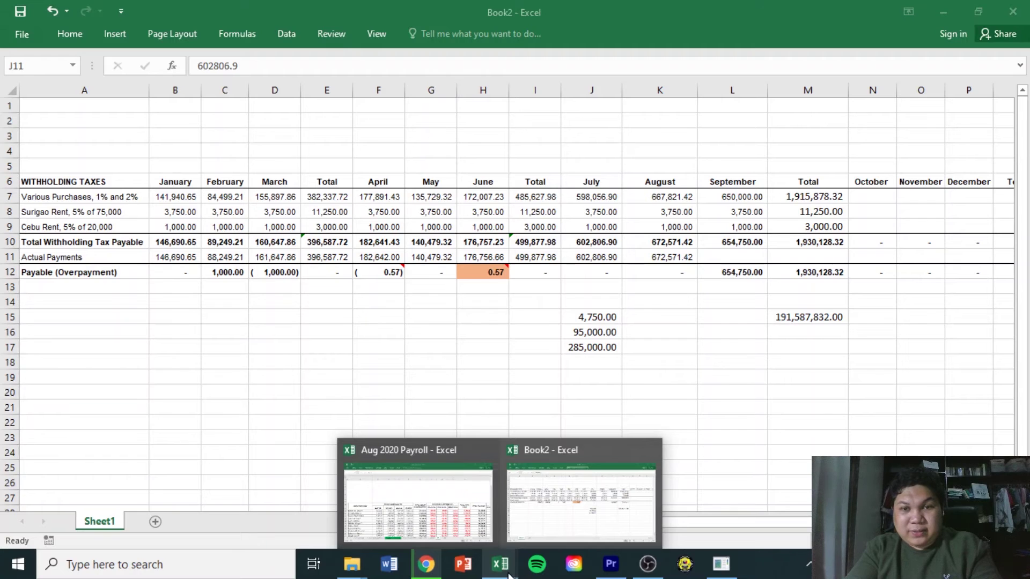
{"action": "left_click", "coordinate": [721, 564]}
{"action": "type", "text": "6"}
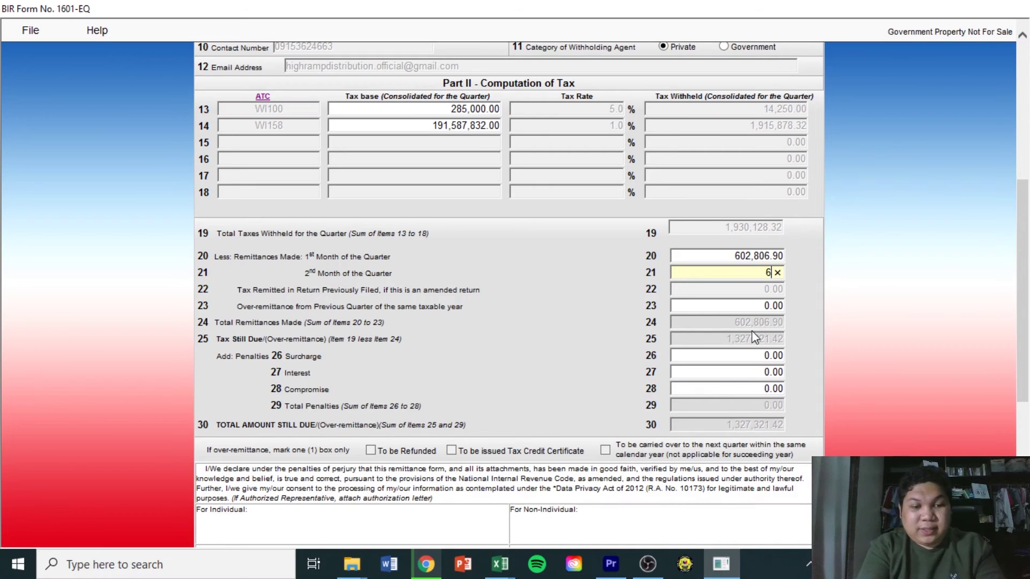
{"action": "type", "text": "72"}
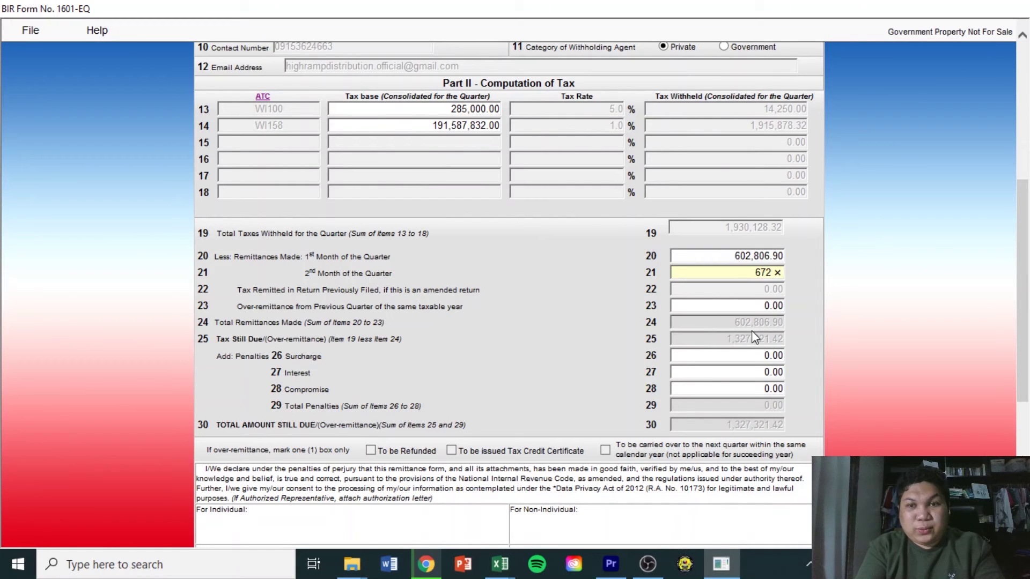
{"action": "type", "text": "571.42"}
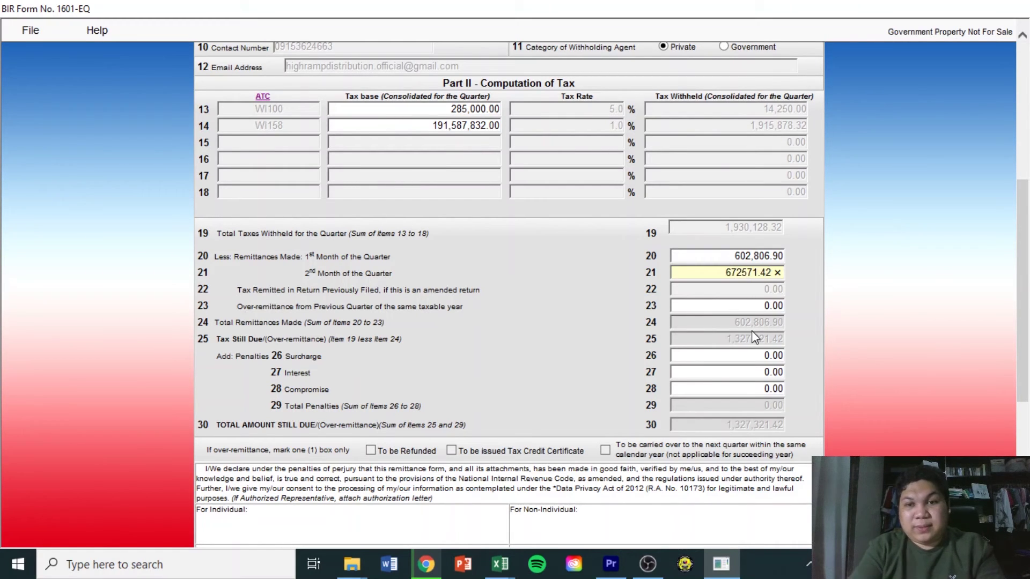
{"action": "left_click", "coordinate": [742, 296]}
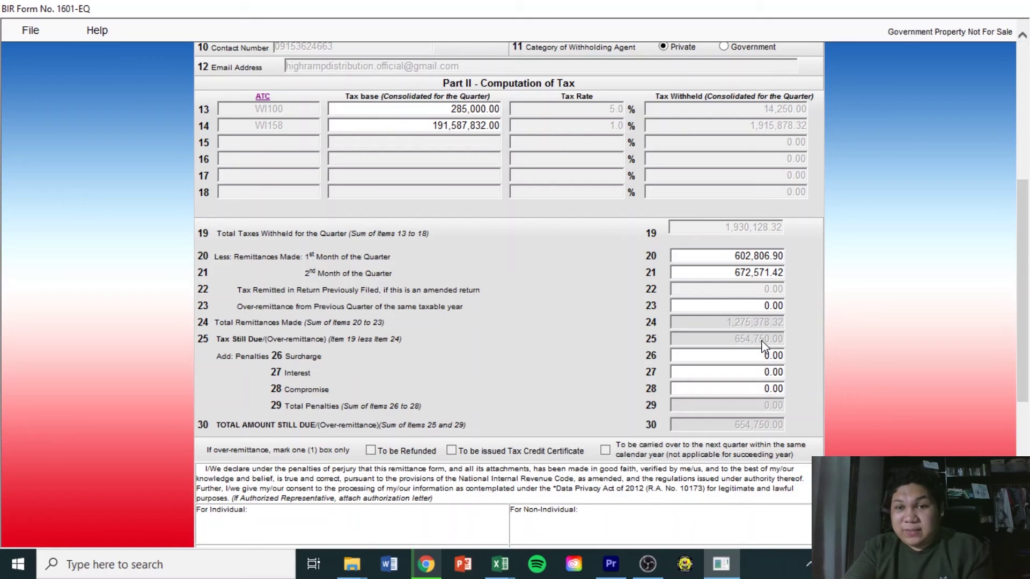
Verify Book2's L10 sums L7:L9 to 654,750.00, matching the form's amount still due
{"action": "mouse_move", "coordinate": [494, 563]}
{"action": "left_click", "coordinate": [593, 501]}
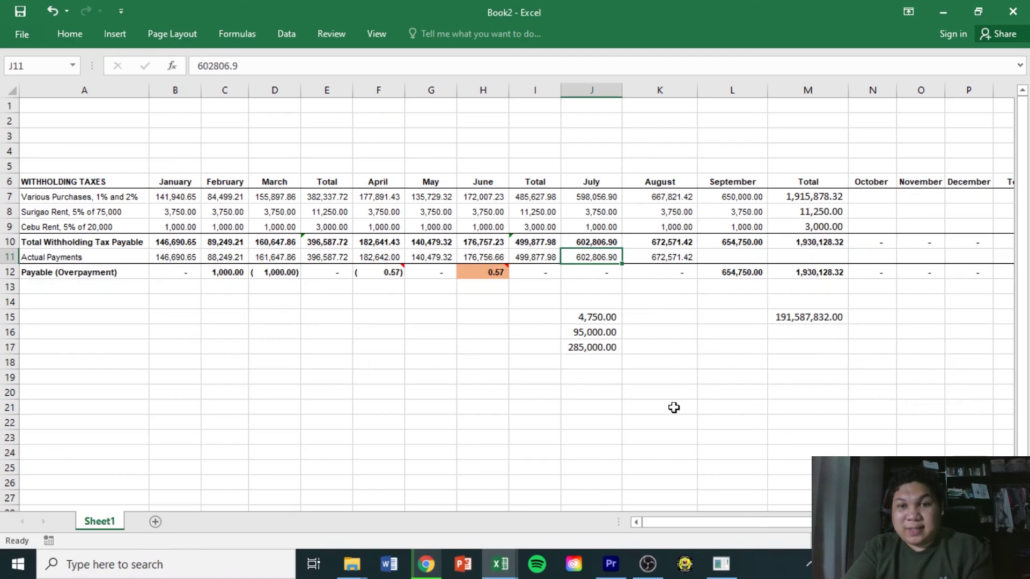
{"action": "left_click", "coordinate": [749, 245]}
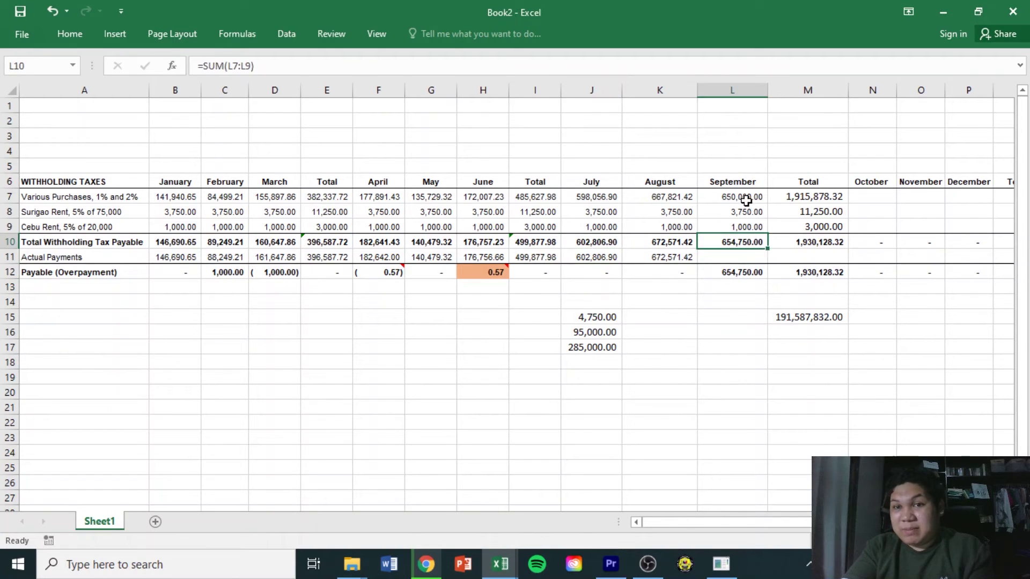
{"action": "left_click_drag", "start_coordinate": [729, 137], "coordinate": [728, 332]}
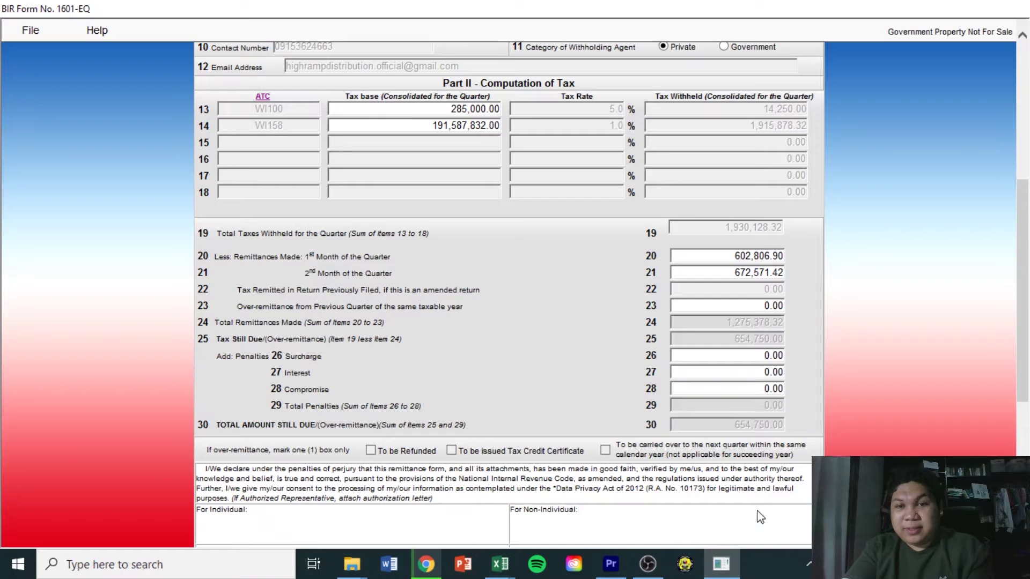
{"action": "left_click", "coordinate": [721, 564]}
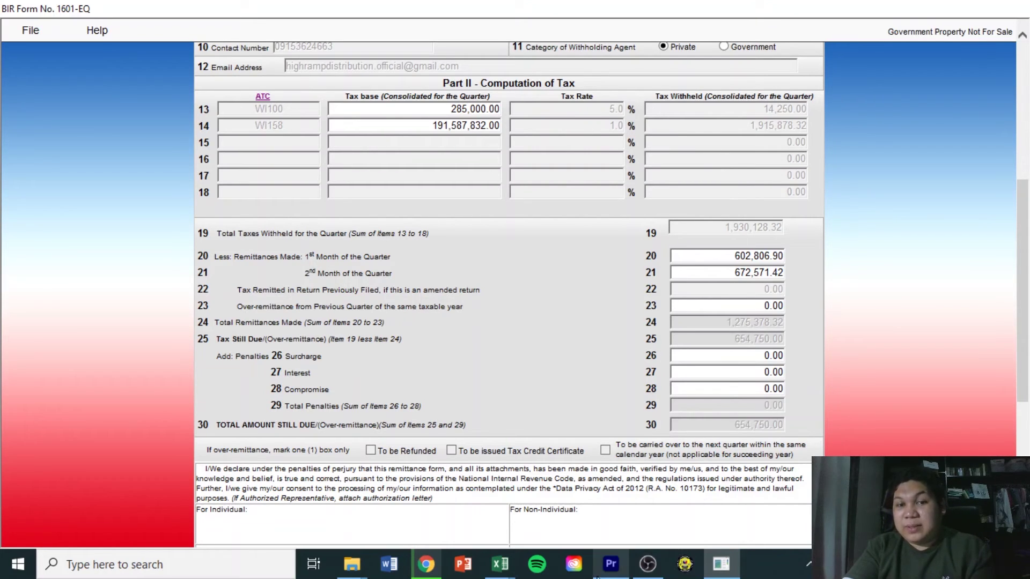
{"action": "mouse_move", "coordinate": [505, 575]}
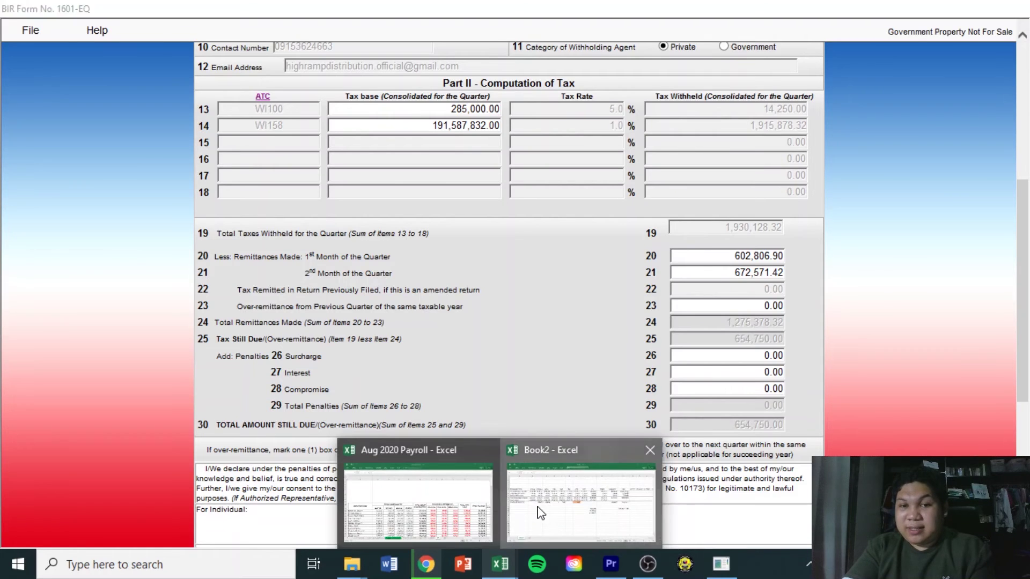
{"action": "left_click", "coordinate": [582, 497]}
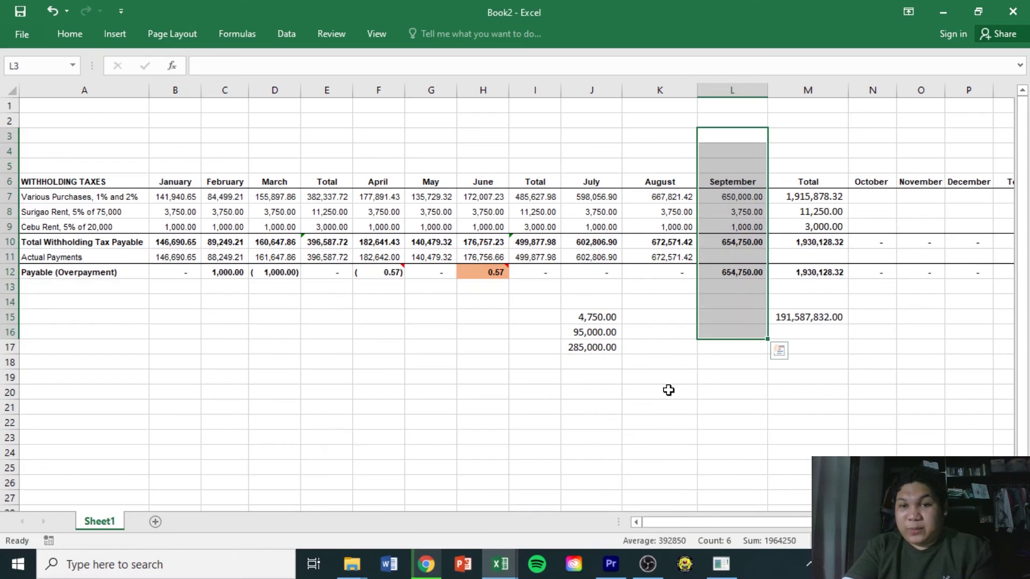
{"action": "left_click", "coordinate": [749, 256]}
{"action": "left_click", "coordinate": [747, 242]}
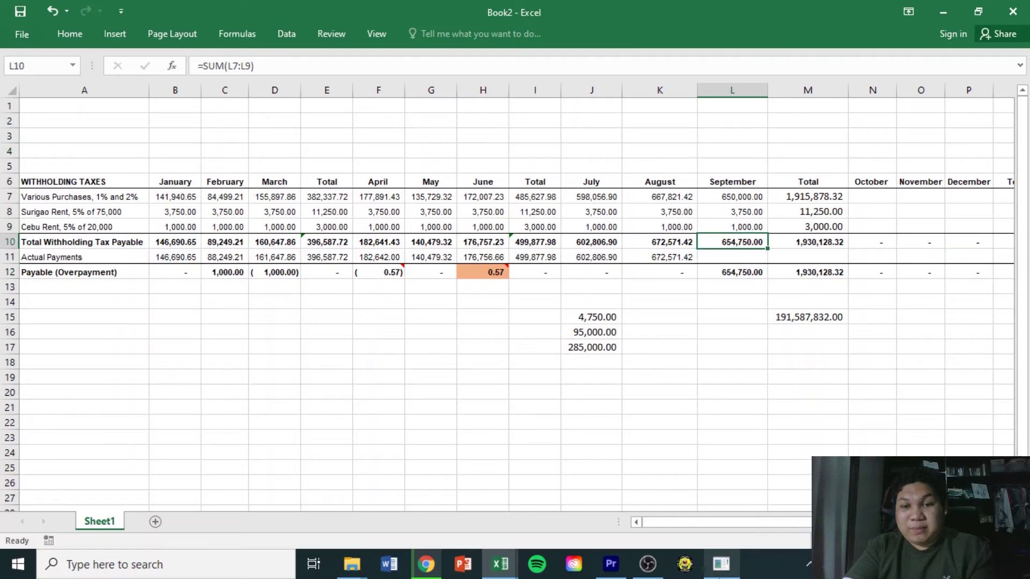
{"action": "left_click", "coordinate": [721, 564]}
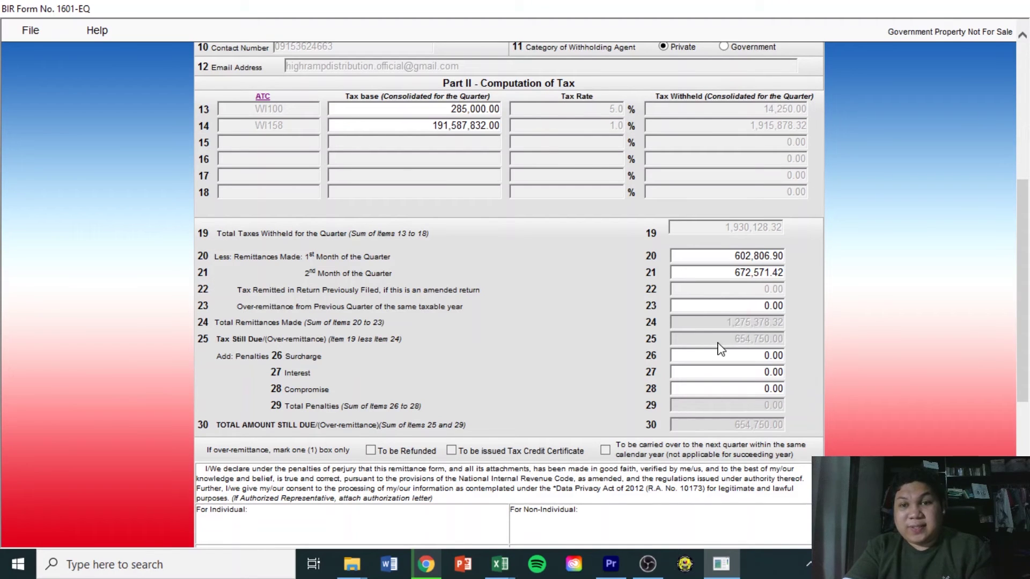
{"action": "left_click_drag", "start_coordinate": [740, 342], "coordinate": [771, 339]}
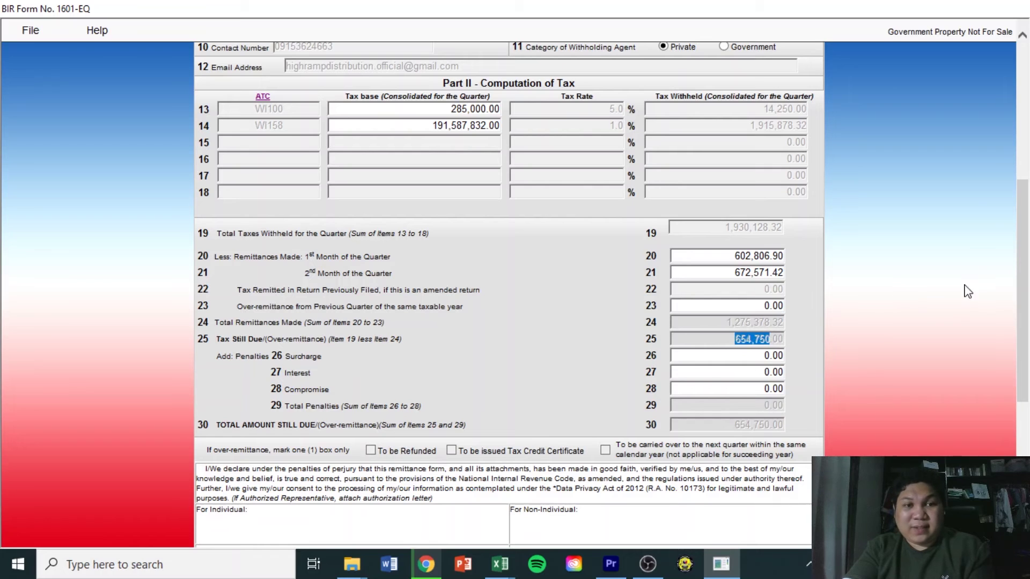
{"action": "scroll", "coordinate": [1009, 269], "scroll_direction": "down", "scroll_amount": 3}
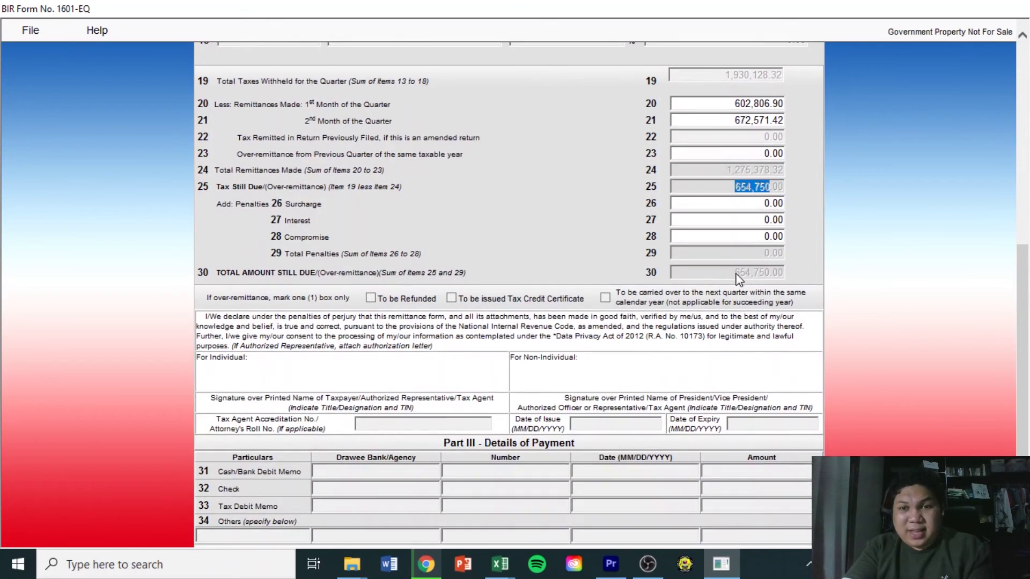
{"action": "left_click_drag", "start_coordinate": [736, 274], "coordinate": [744, 272]}
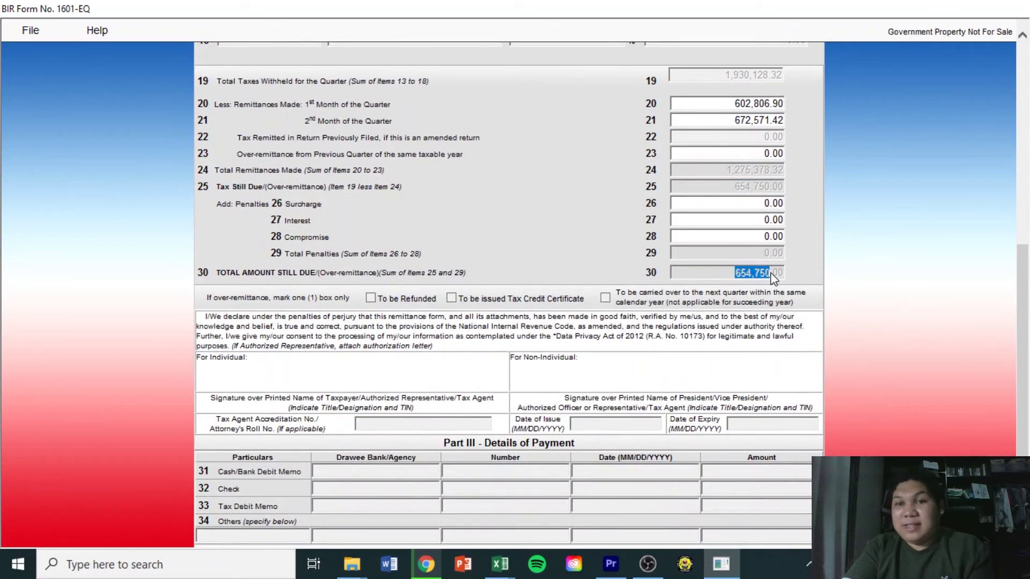
{"action": "left_click_drag", "start_coordinate": [772, 276], "coordinate": [965, 283]}
{"action": "left_click_drag", "start_coordinate": [1024, 346], "coordinate": [1027, 178]}
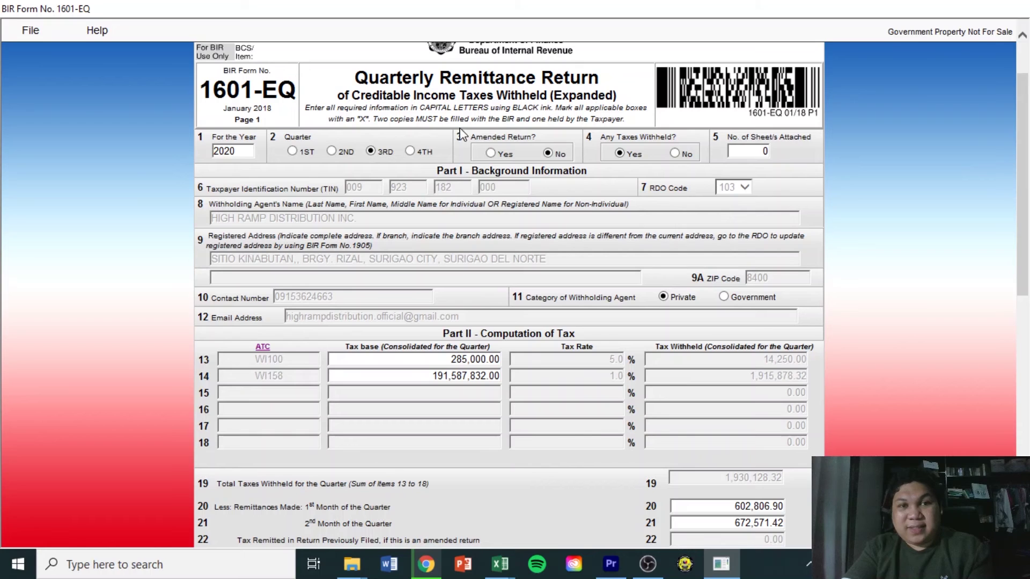
{"action": "left_click_drag", "start_coordinate": [357, 72], "coordinate": [570, 78]}
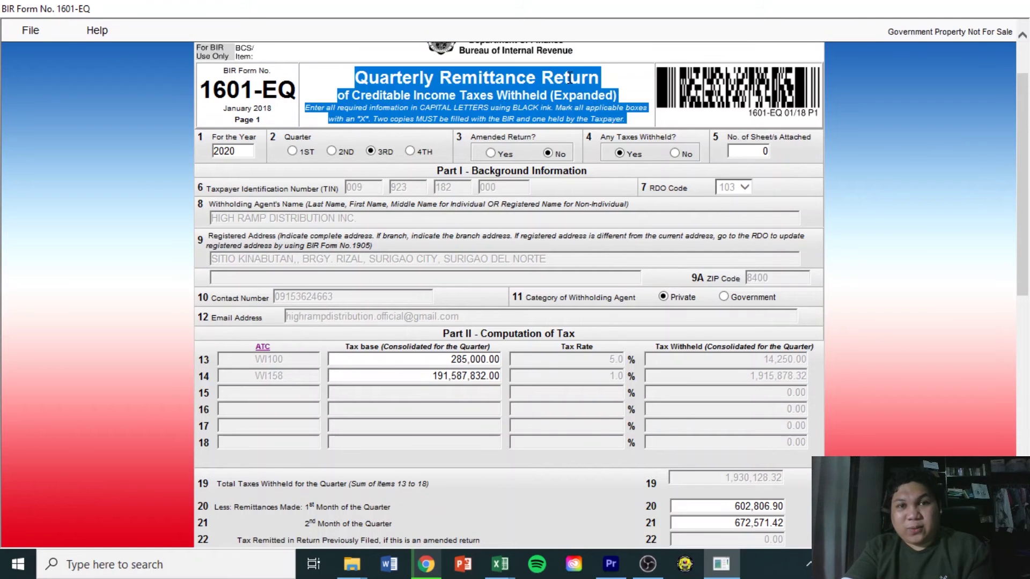
{"action": "scroll", "coordinate": [588, 79], "scroll_direction": "down", "scroll_amount": 2}
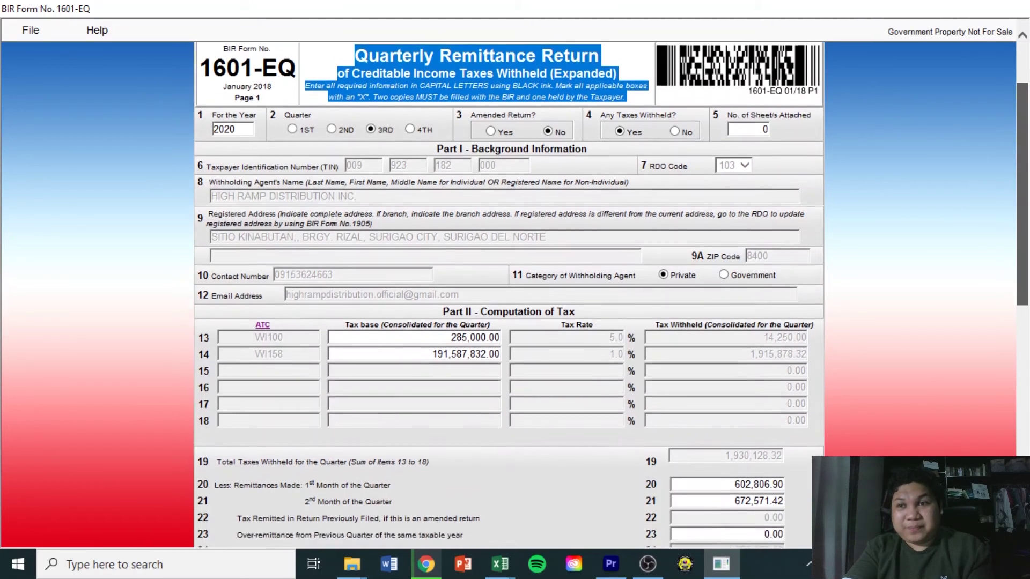
{"action": "left_click_drag", "start_coordinate": [1027, 174], "coordinate": [1029, 137]}
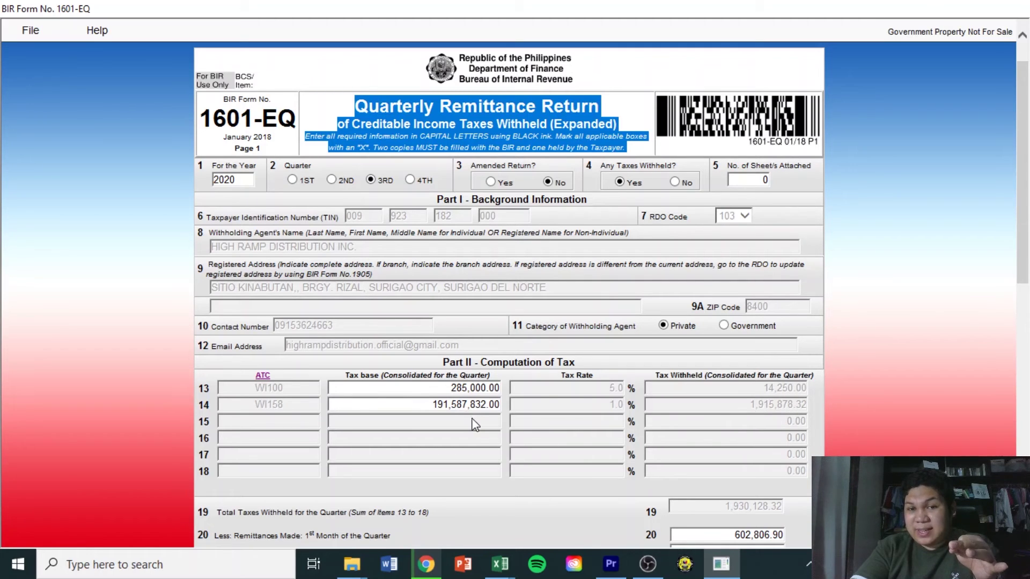
{"action": "left_click_drag", "start_coordinate": [1029, 216], "coordinate": [1022, 351]}
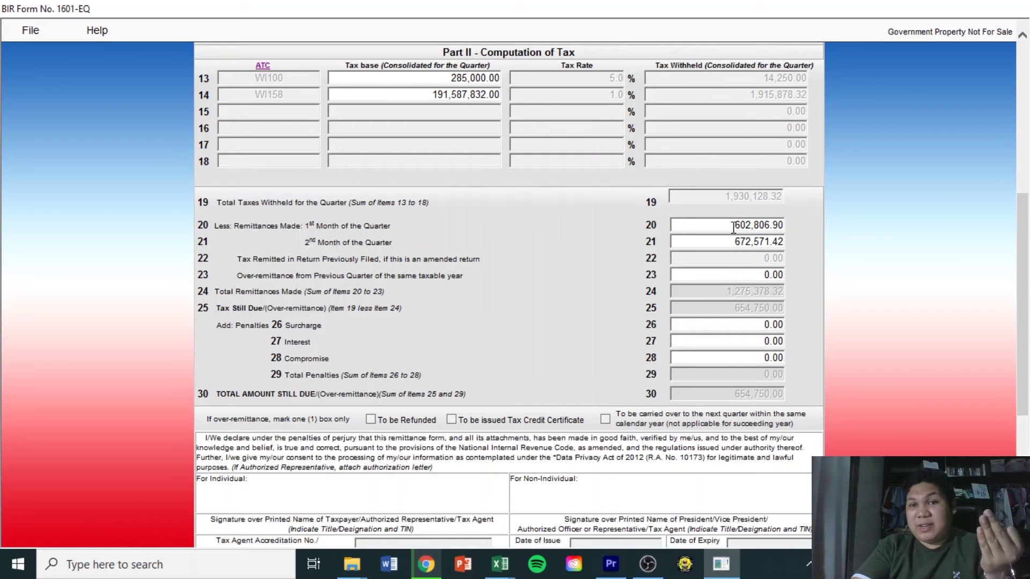
{"action": "left_click_drag", "start_coordinate": [1027, 273], "coordinate": [1027, 356]}
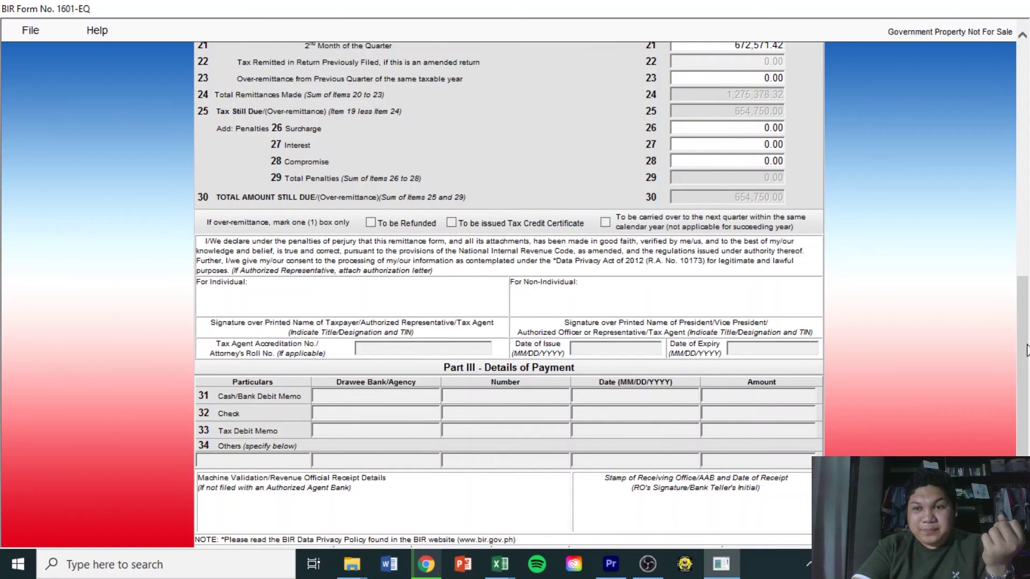
{"action": "left_click_drag", "start_coordinate": [1025, 346], "coordinate": [1027, 400]}
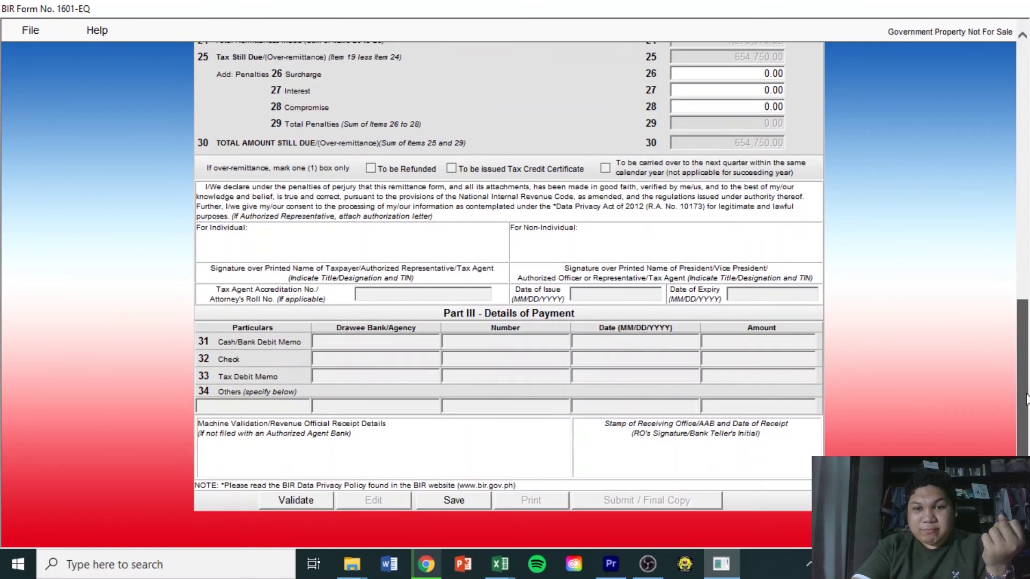
Save the 1601-EQ return, acknowledging both saved confirmations
{"action": "left_click", "coordinate": [449, 502]}
{"action": "left_click", "coordinate": [601, 336]}
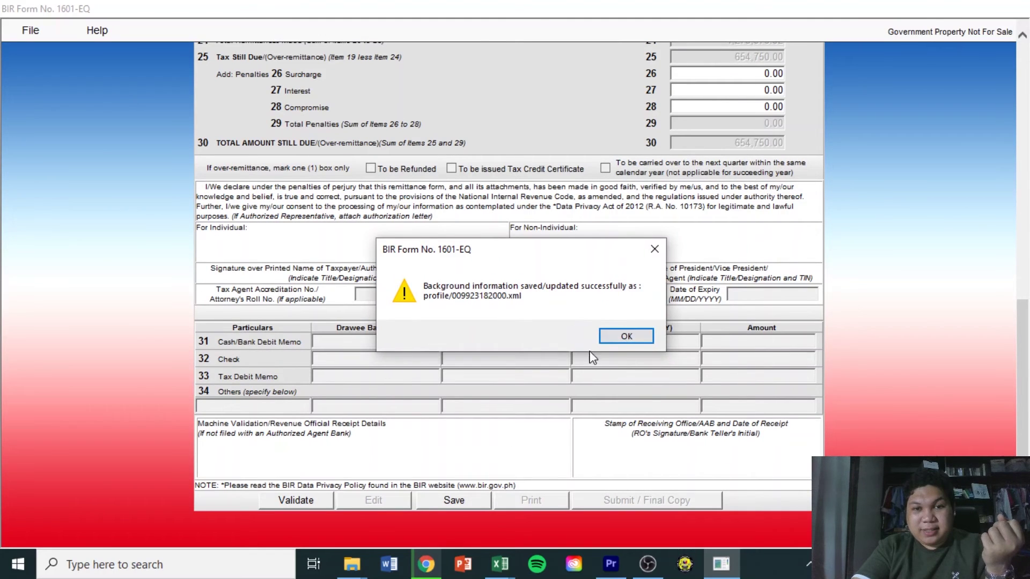
{"action": "left_click", "coordinate": [622, 337]}
Run validation, dismissing the third-quarter date warning and the missing-quarter message
{"action": "left_click", "coordinate": [308, 502]}
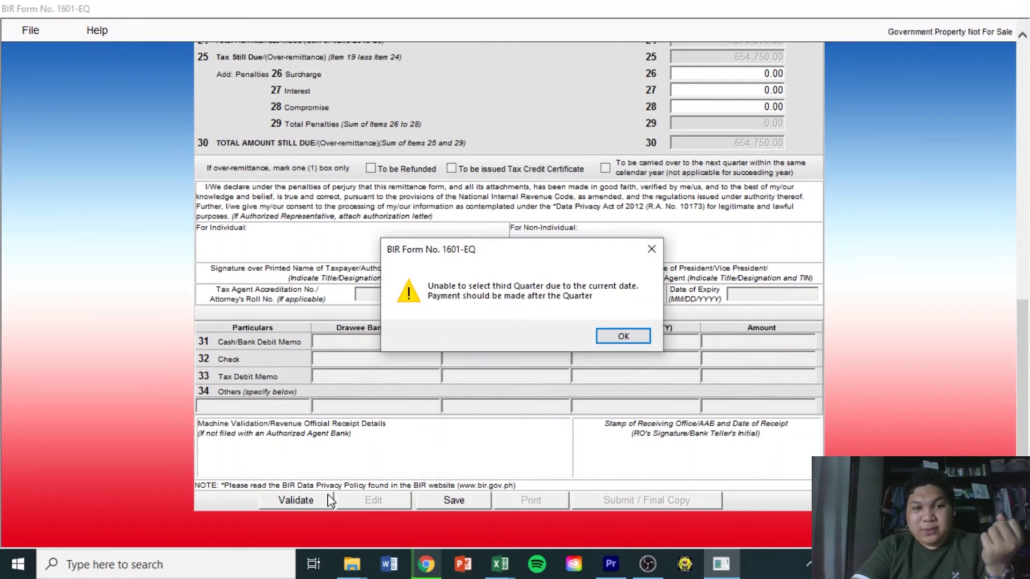
{"action": "left_click", "coordinate": [603, 337]}
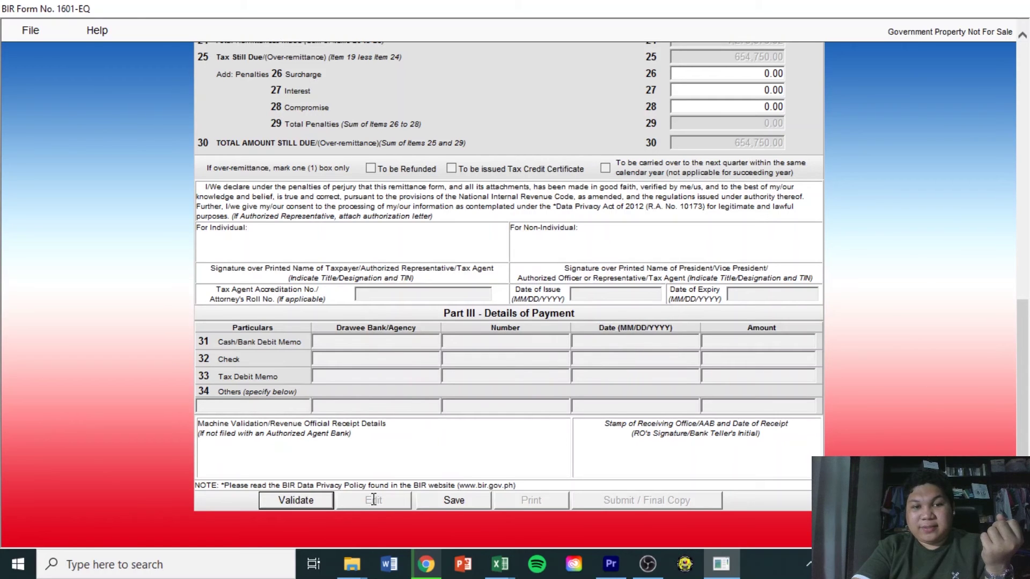
{"action": "left_click", "coordinate": [320, 500]}
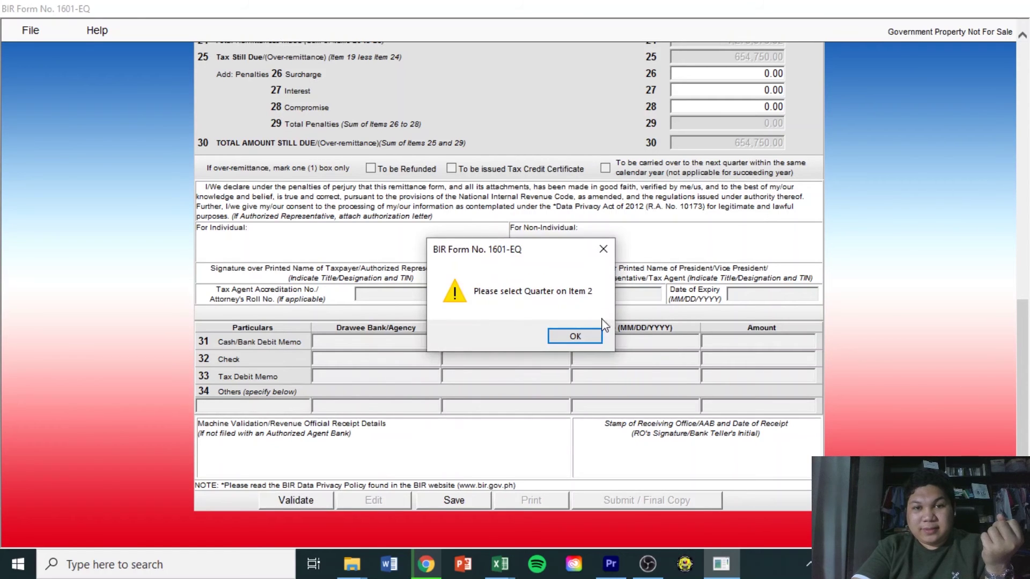
{"action": "left_click", "coordinate": [603, 250]}
Select 3RD in item 2 and validate again, which rejects it because of the current date
{"action": "scroll", "coordinate": [1024, 328], "scroll_direction": "up", "scroll_amount": 5}
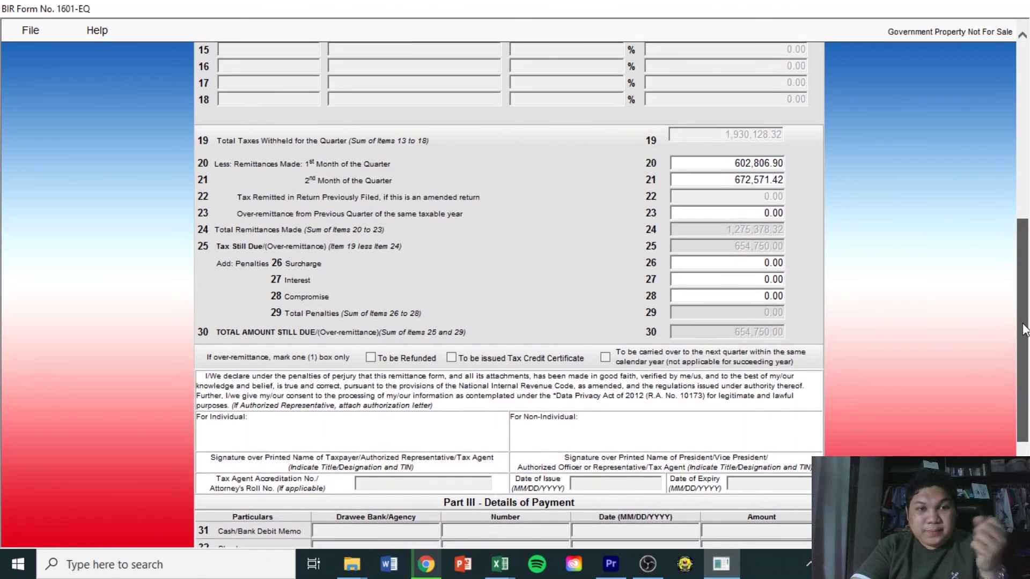
{"action": "scroll", "coordinate": [1024, 328], "scroll_direction": "up", "scroll_amount": 5}
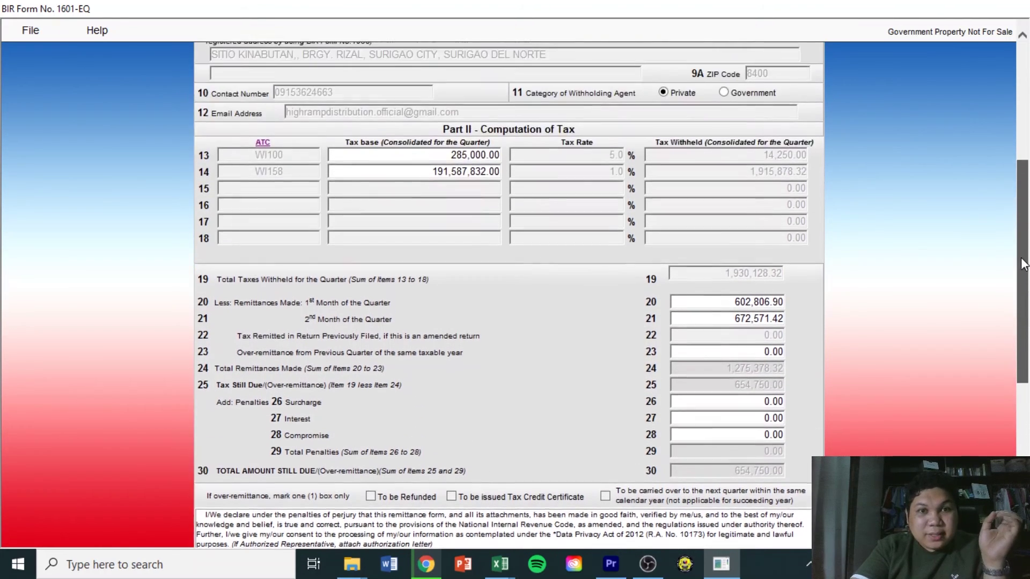
{"action": "scroll", "coordinate": [1024, 328], "scroll_direction": "up", "scroll_amount": 2}
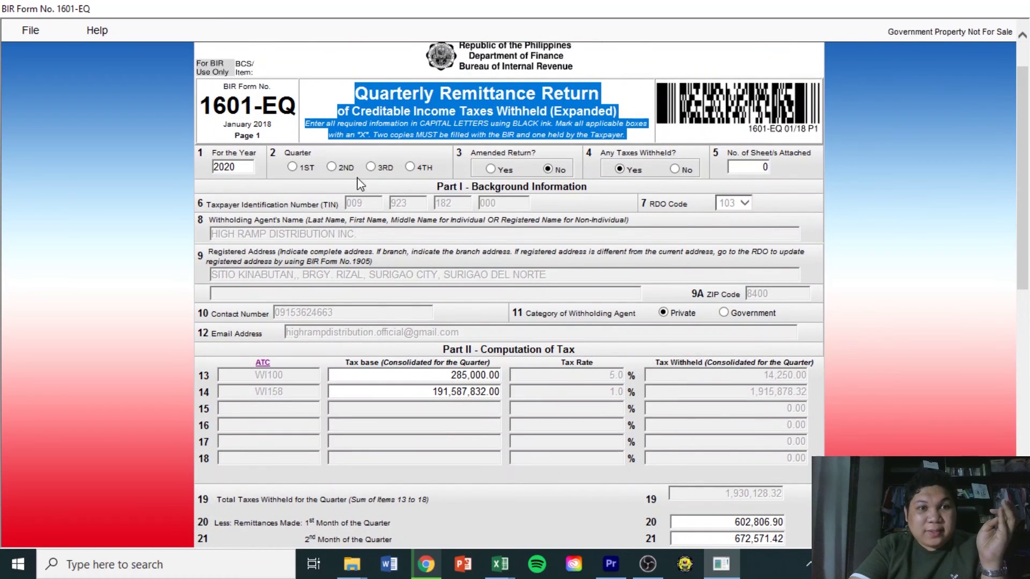
{"action": "left_click", "coordinate": [371, 167]}
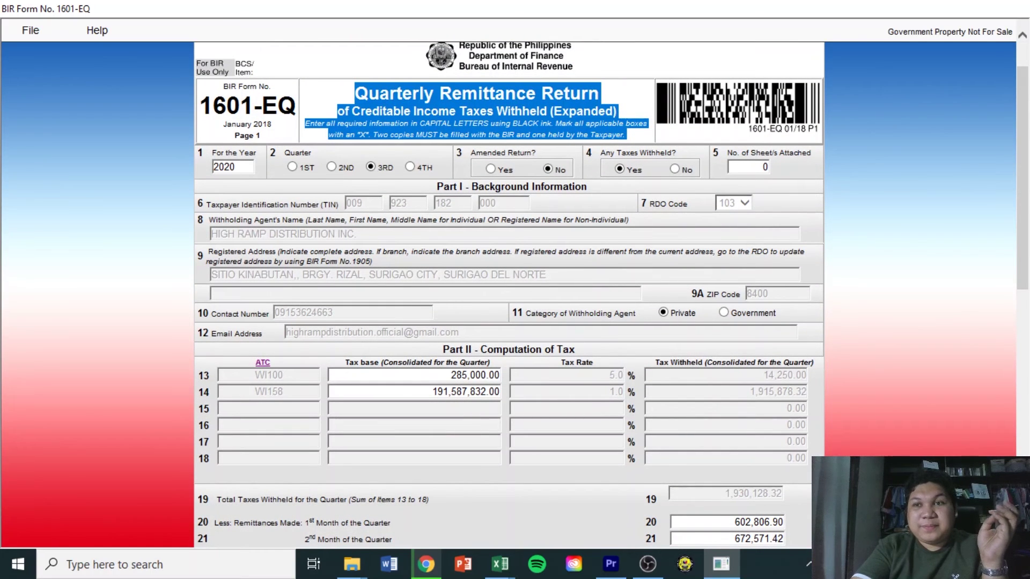
{"action": "scroll", "coordinate": [601, 126], "scroll_direction": "down", "scroll_amount": 1}
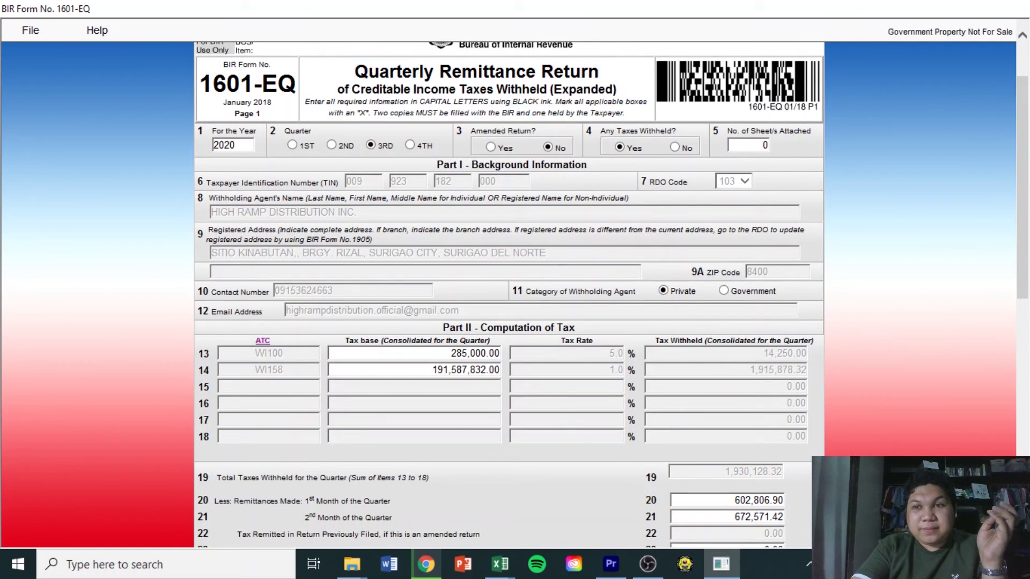
{"action": "scroll", "coordinate": [601, 126], "scroll_direction": "down", "scroll_amount": 10}
{"action": "left_click", "coordinate": [298, 504]}
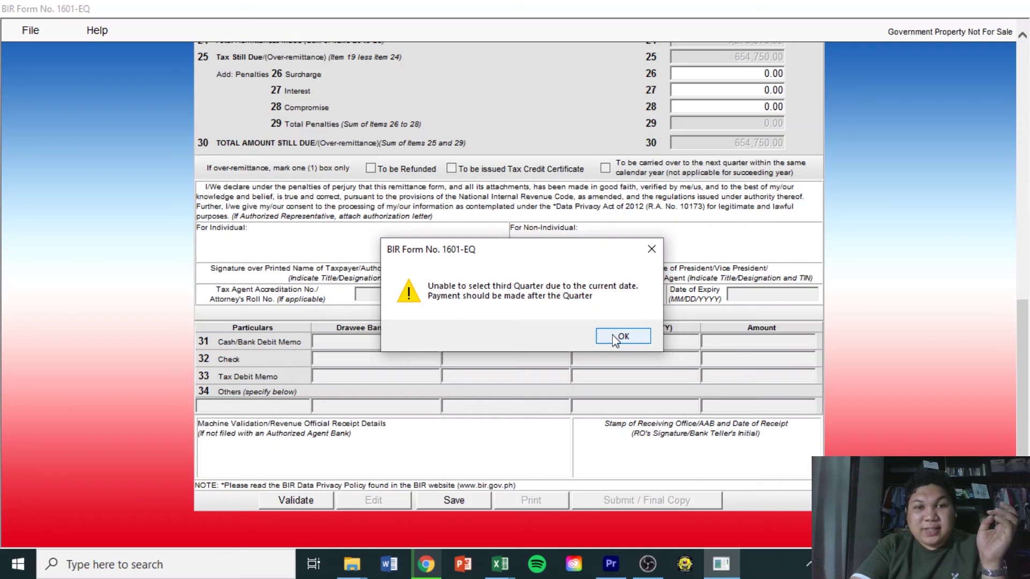
{"action": "left_click", "coordinate": [617, 337]}
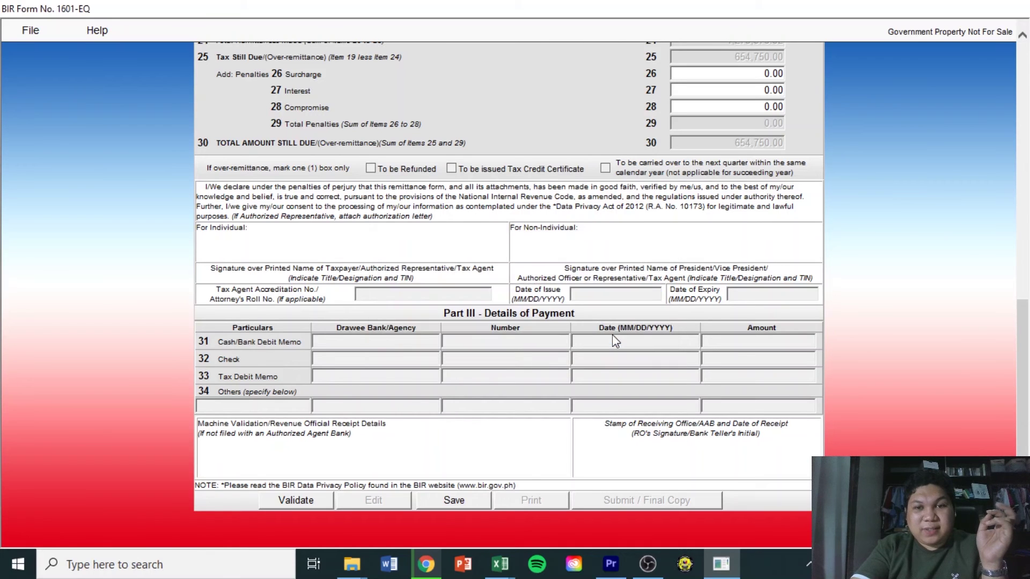
{"action": "left_click_drag", "start_coordinate": [1027, 351], "coordinate": [1028, 115]}
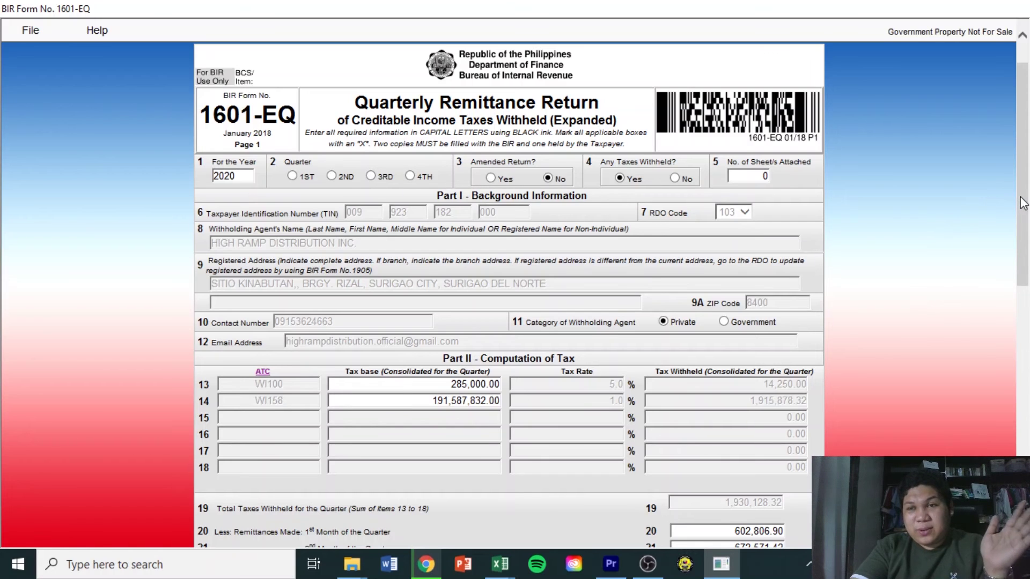
Mark item 2 Quarter as 3RD again before leaving the form for the browser
{"action": "mouse_move", "coordinate": [1024, 205]}
{"action": "left_mouse_down"}
{"action": "mouse_move", "coordinate": [1025, 450]}
{"action": "mouse_move", "coordinate": [1025, 187]}
{"action": "left_mouse_up"}
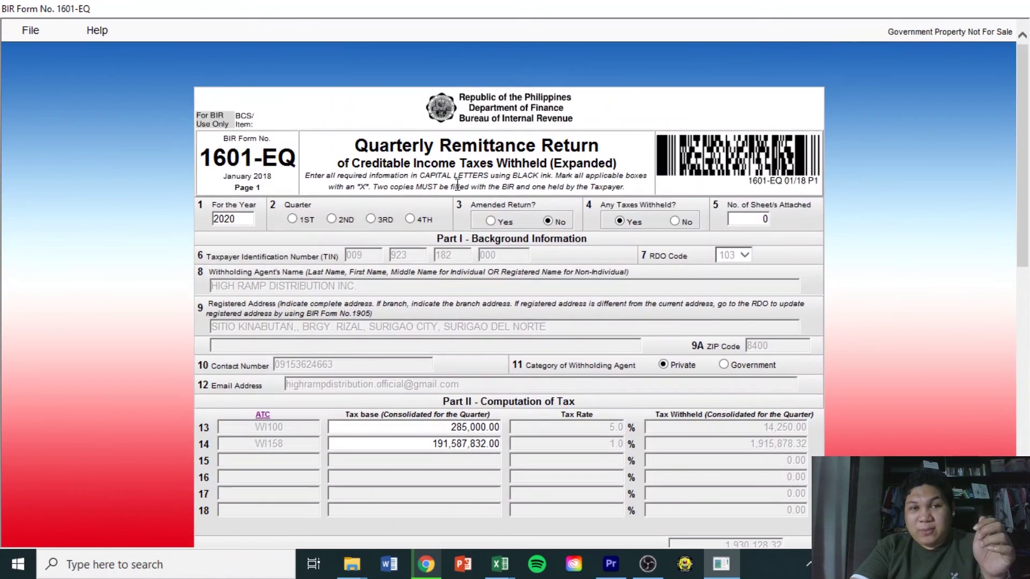
{"action": "left_click", "coordinate": [372, 219]}
{"action": "scroll", "coordinate": [380, 223], "scroll_direction": "down", "scroll_amount": 10}
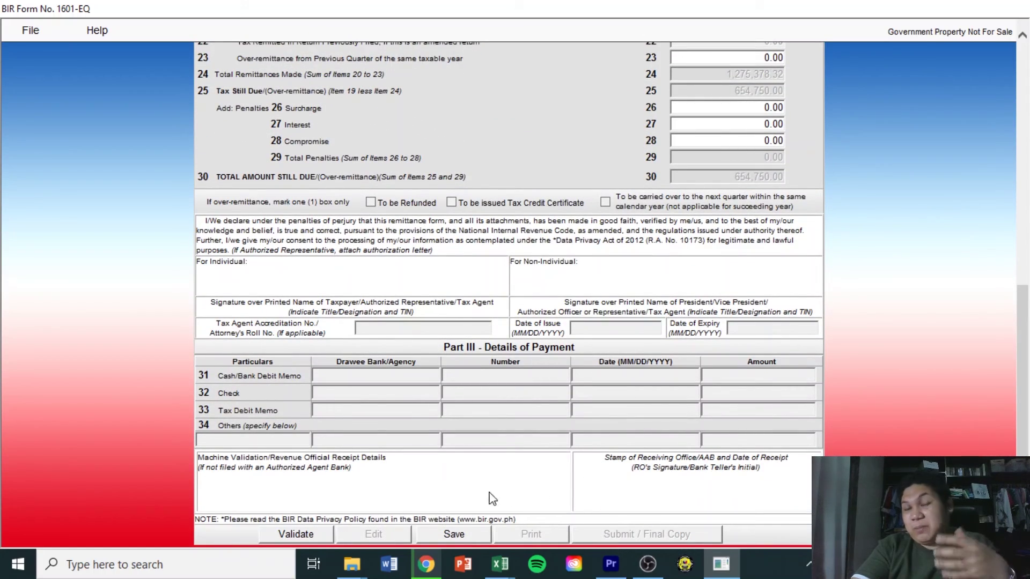
{"action": "scroll", "coordinate": [1027, 384], "scroll_direction": "up", "scroll_amount": 10}
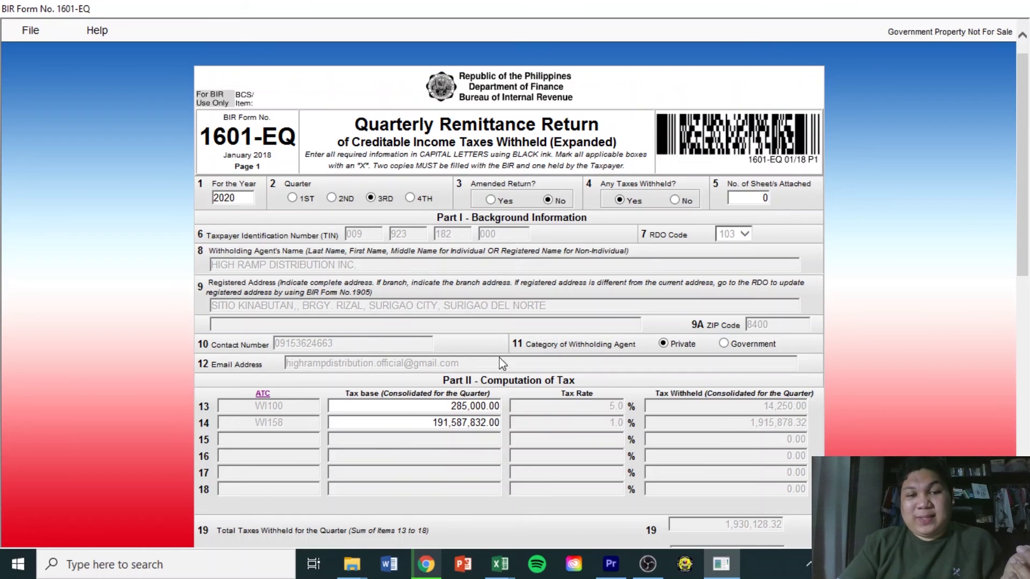
{"action": "left_click", "coordinate": [426, 564]}
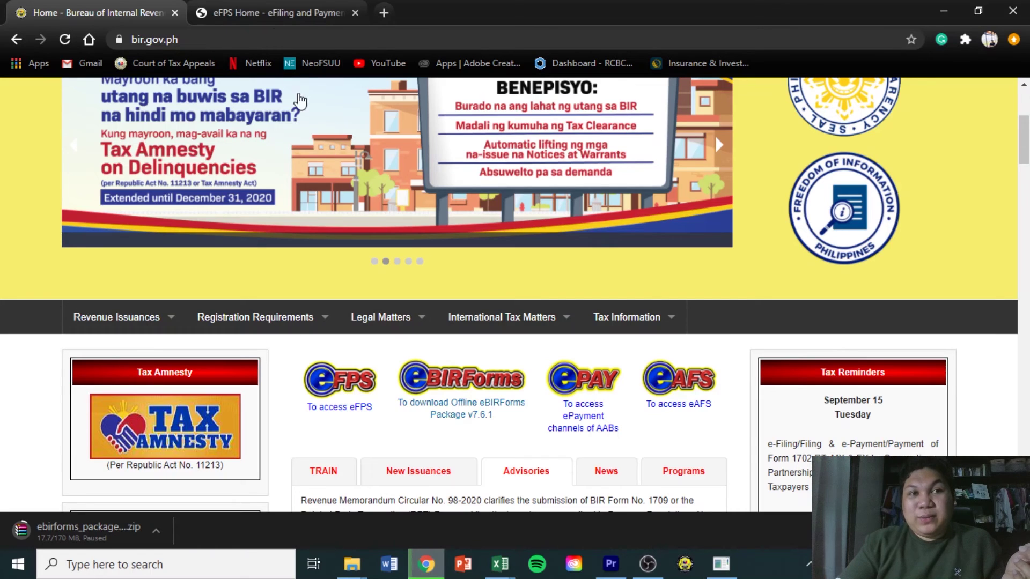
Enter the company's four-part TIN on the eFPS login page, correcting a mistyped part
{"action": "left_click", "coordinate": [258, 5]}
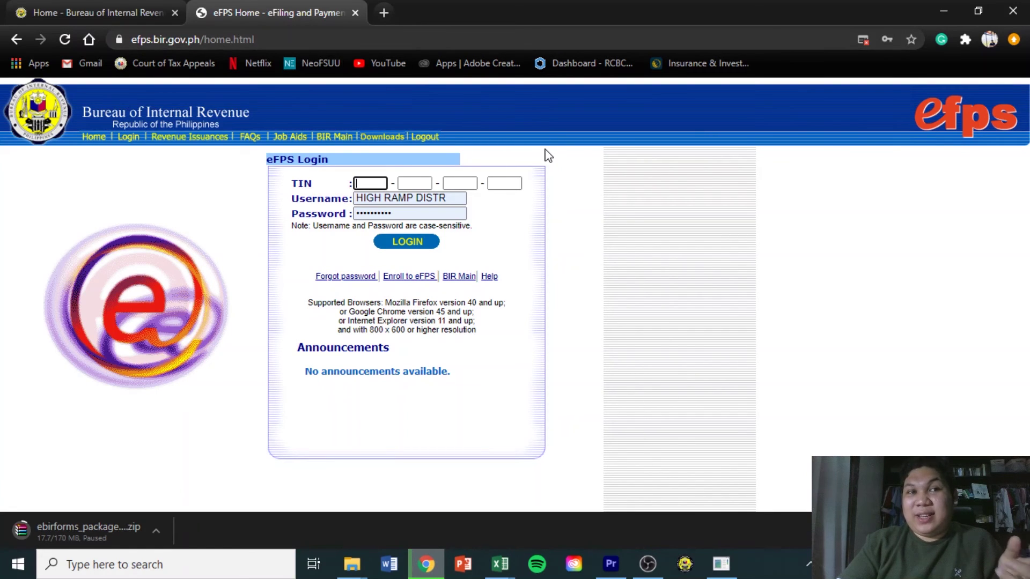
{"action": "key", "text": "Tab"}
{"action": "key", "text": "Tab"}
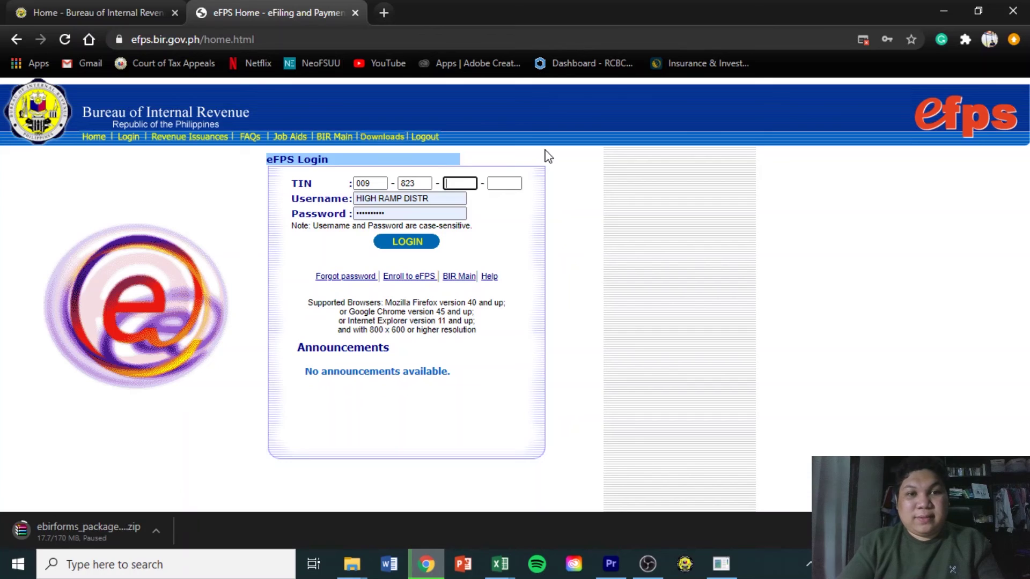
{"action": "key", "text": "shift+Tab"}
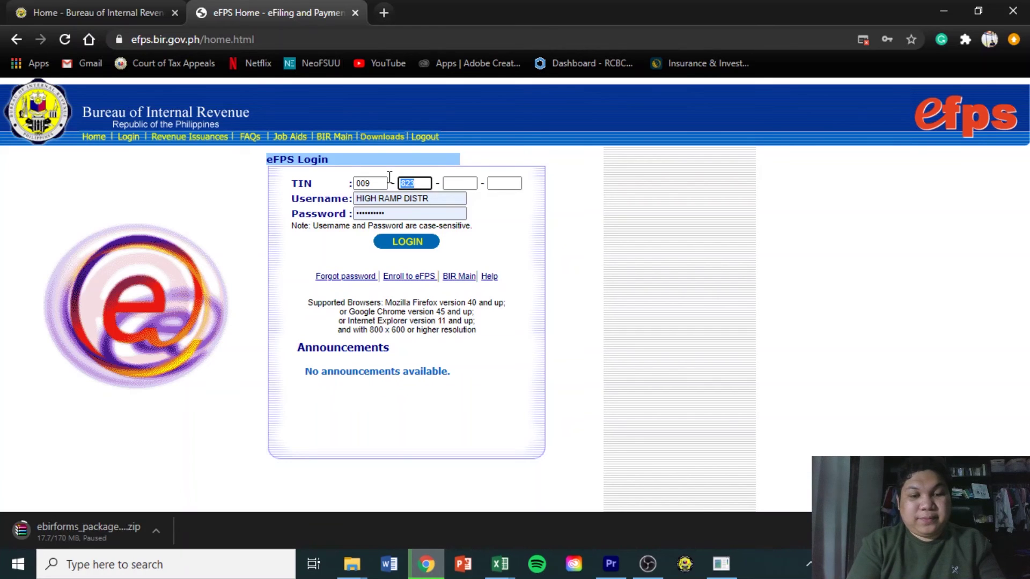
{"action": "key", "text": "Tab"}
{"action": "left_click", "coordinate": [407, 185]}
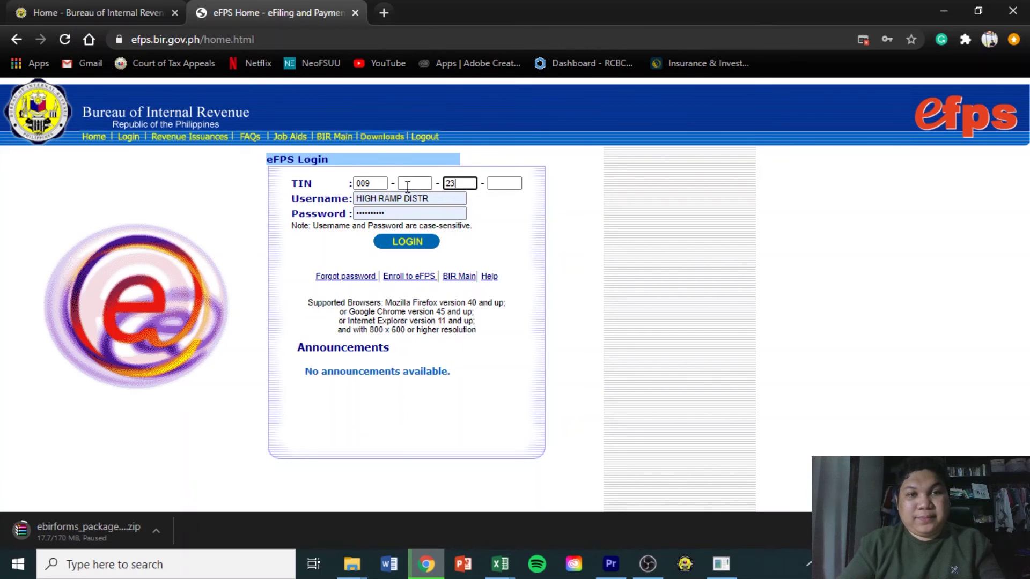
{"action": "type", "text": "923"}
{"action": "key", "text": "Tab"}
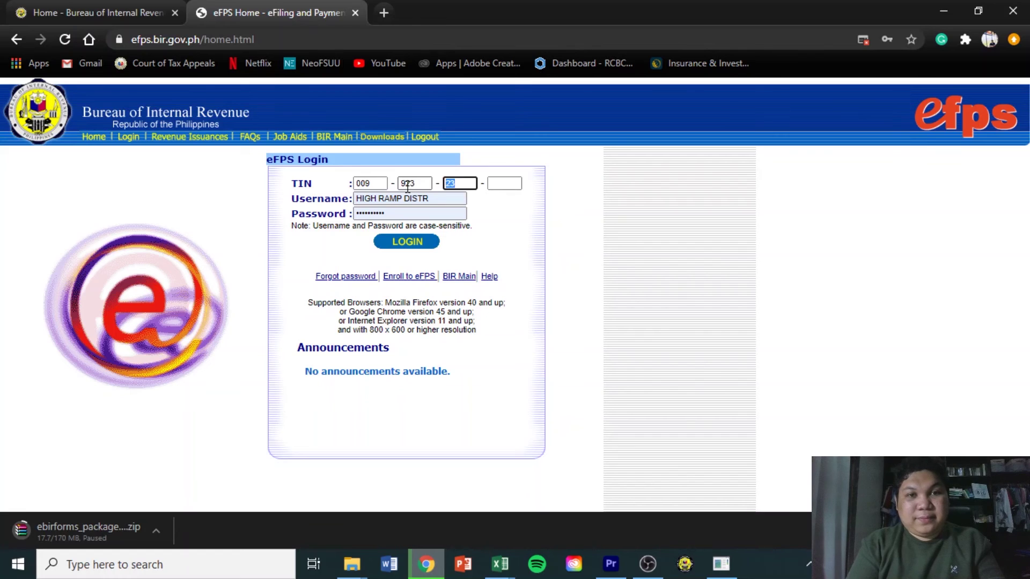
{"action": "key", "text": "Tab"}
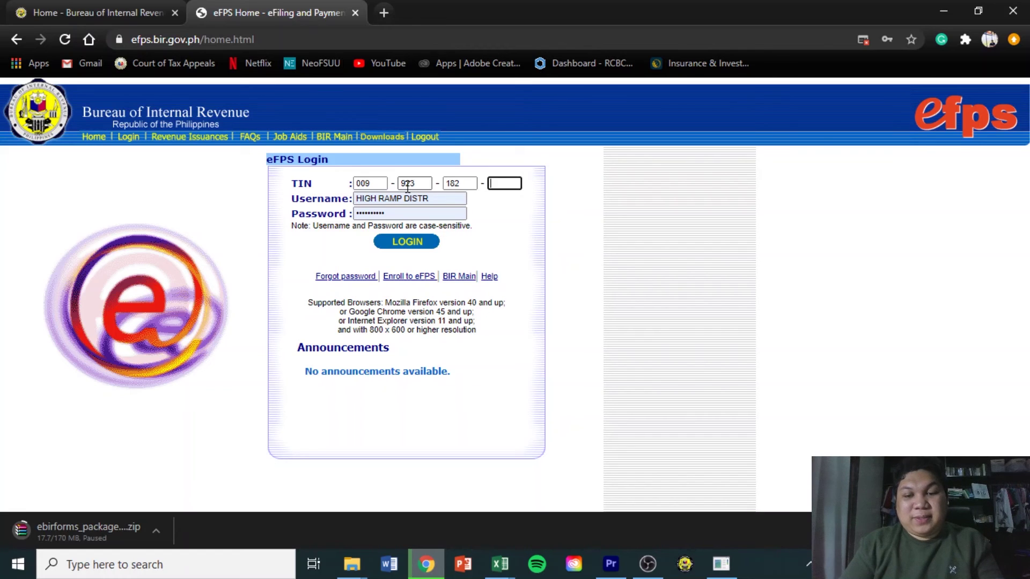
Fill in the account username and password and submit the login
{"action": "key", "text": "Tab"}
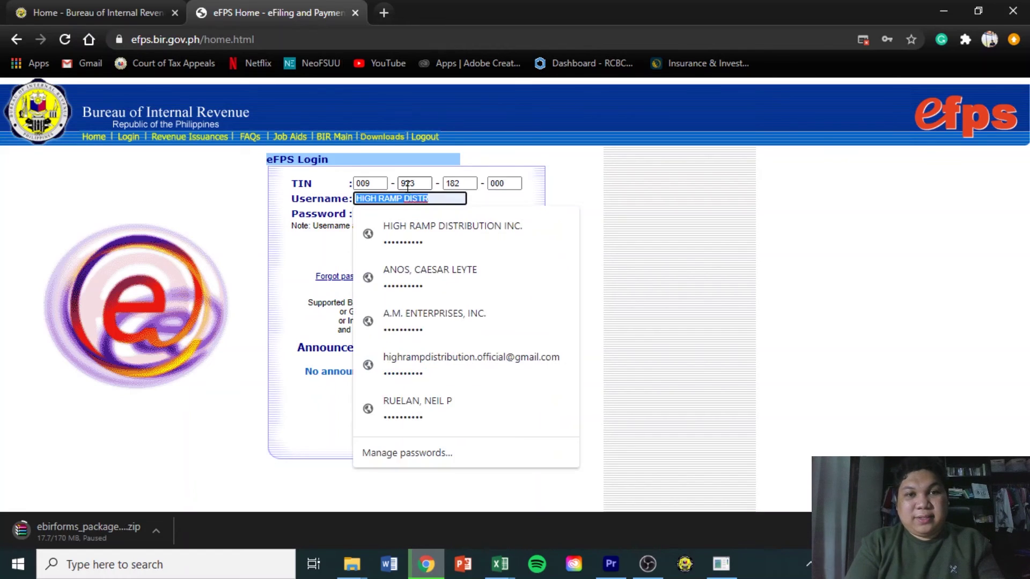
{"action": "type", "text": "HRD"}
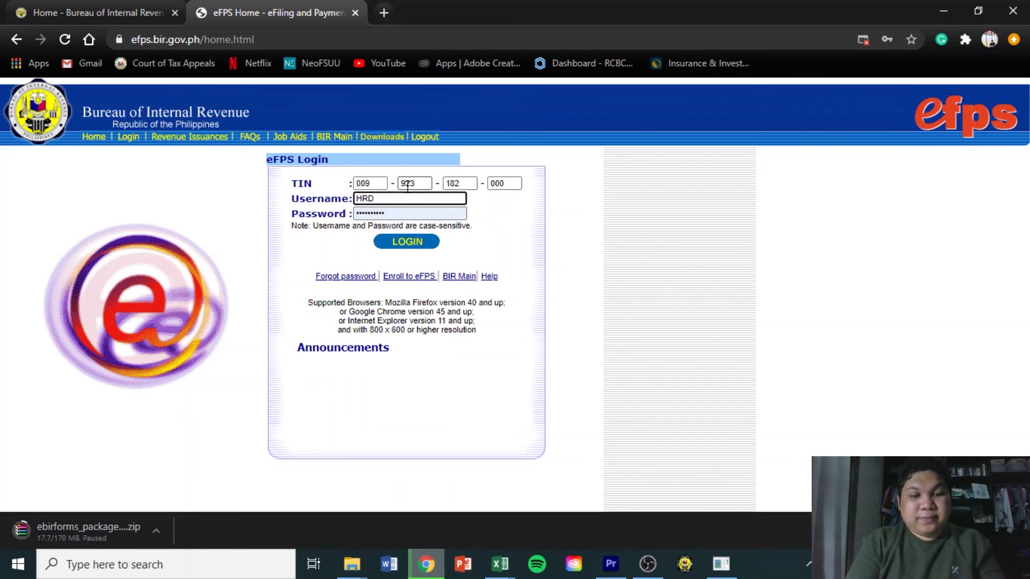
{"action": "type", "text": "IBMEG"}
{"action": "key", "text": "Tab"}
{"action": "type", "text": "a"}
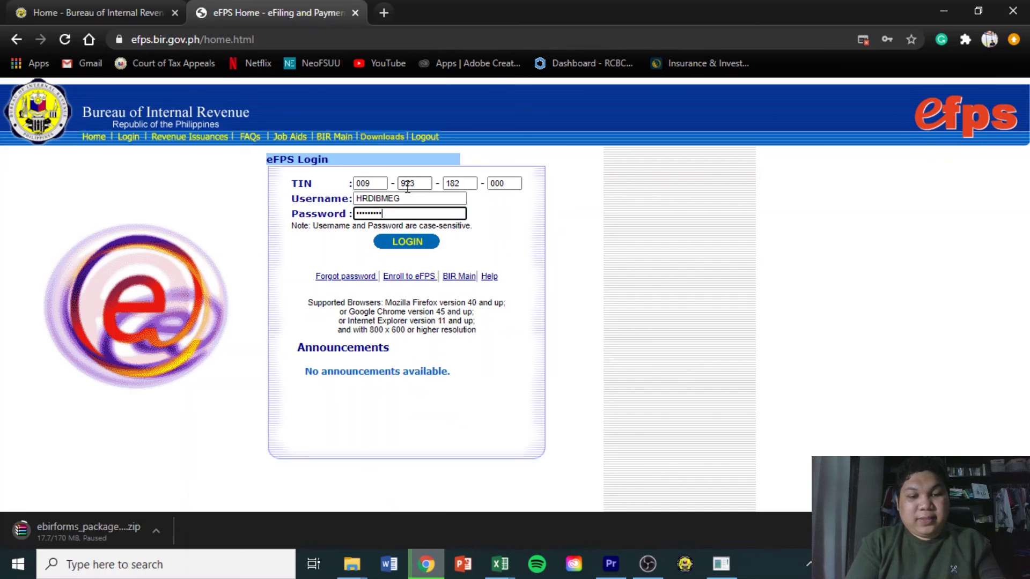
{"action": "left_click", "coordinate": [408, 242]}
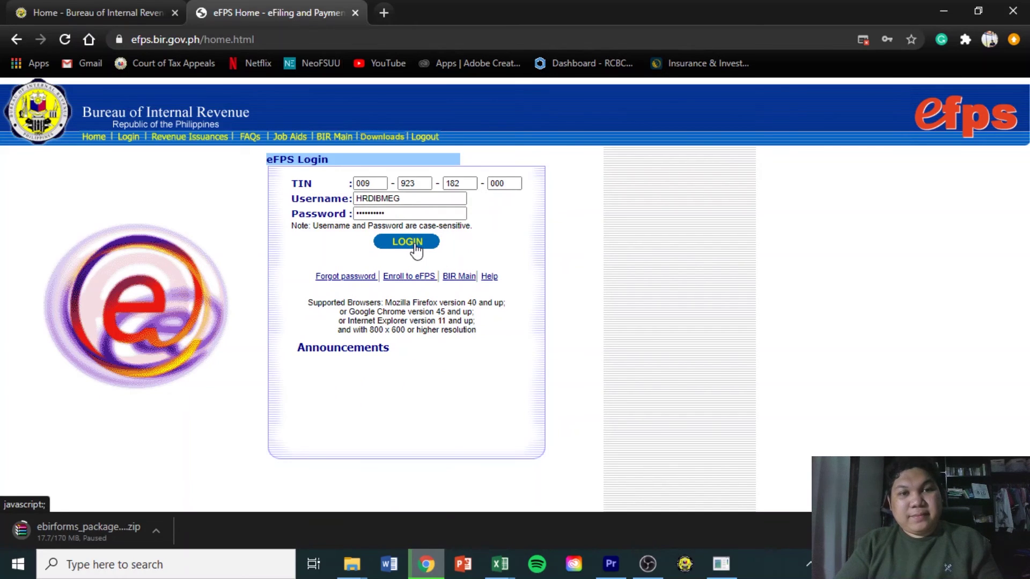
{"action": "left_click", "coordinate": [417, 245]}
Reload the expired login page, dismiss the pop-up alert, and re-enter the TIN
{"action": "left_click", "coordinate": [518, 352]}
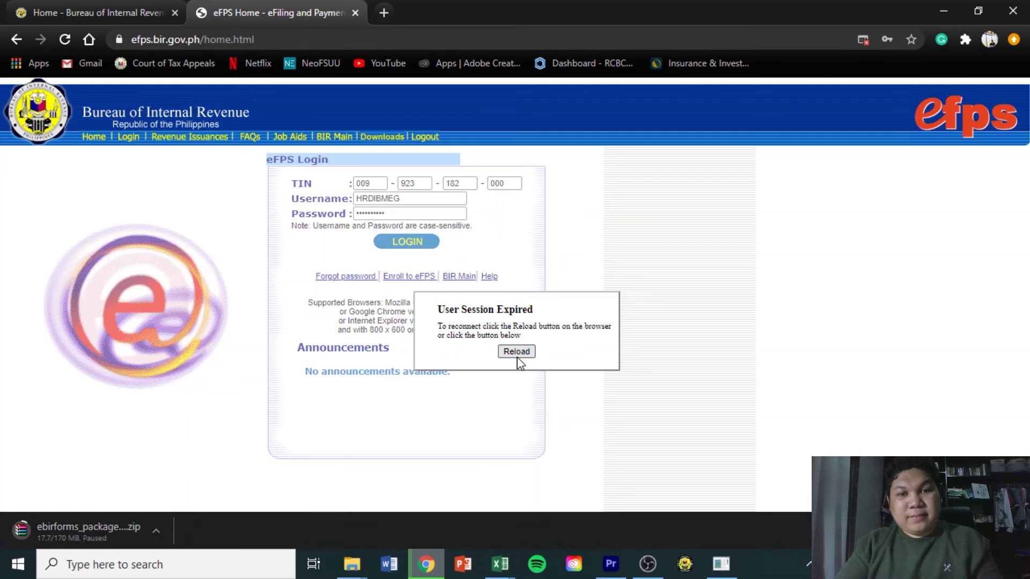
{"action": "left_click", "coordinate": [647, 171]}
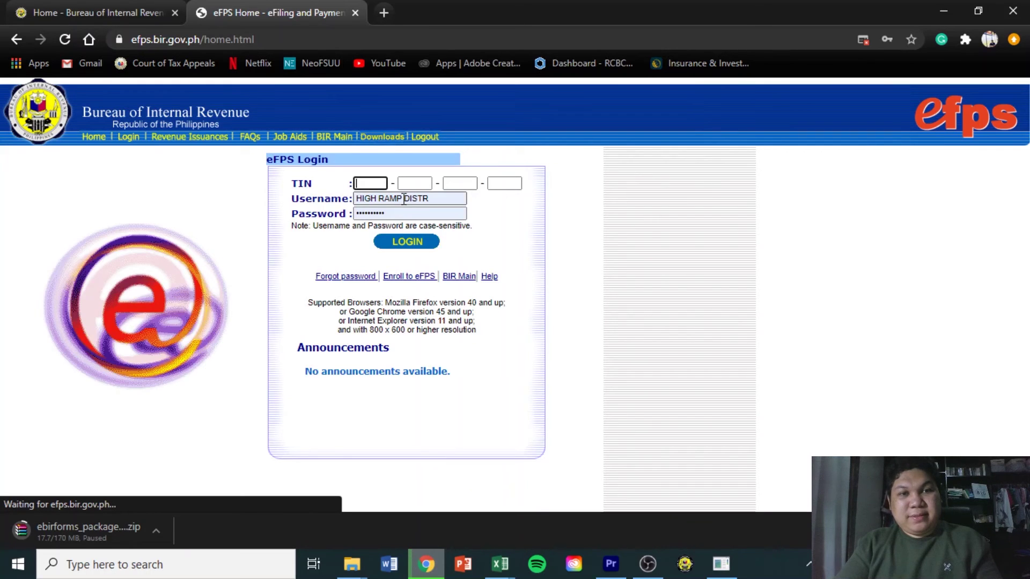
{"action": "key", "text": "Tab"}
{"action": "type", "text": "923"}
{"action": "key", "text": "Tab"}
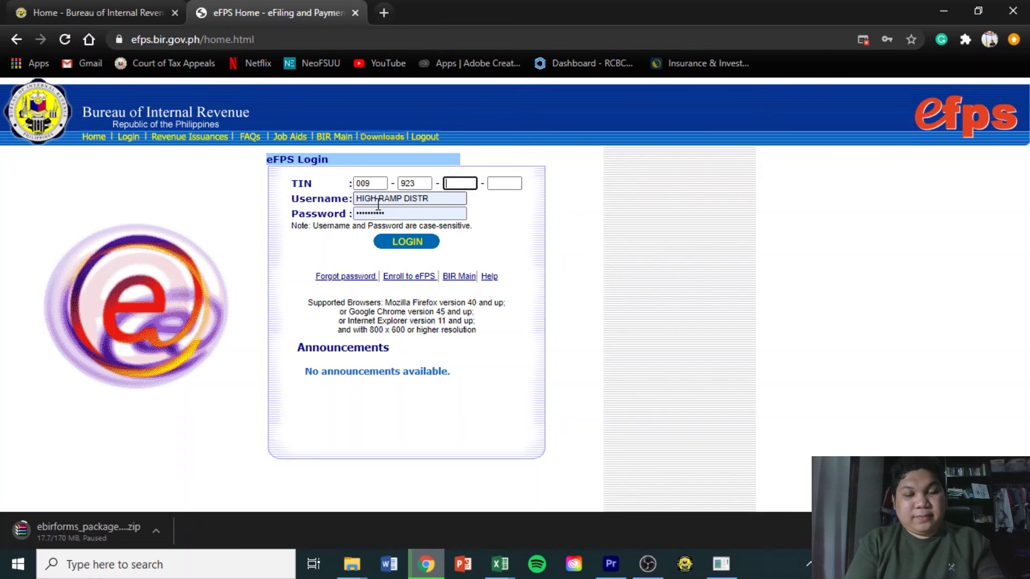
{"action": "key", "text": "Tab"}
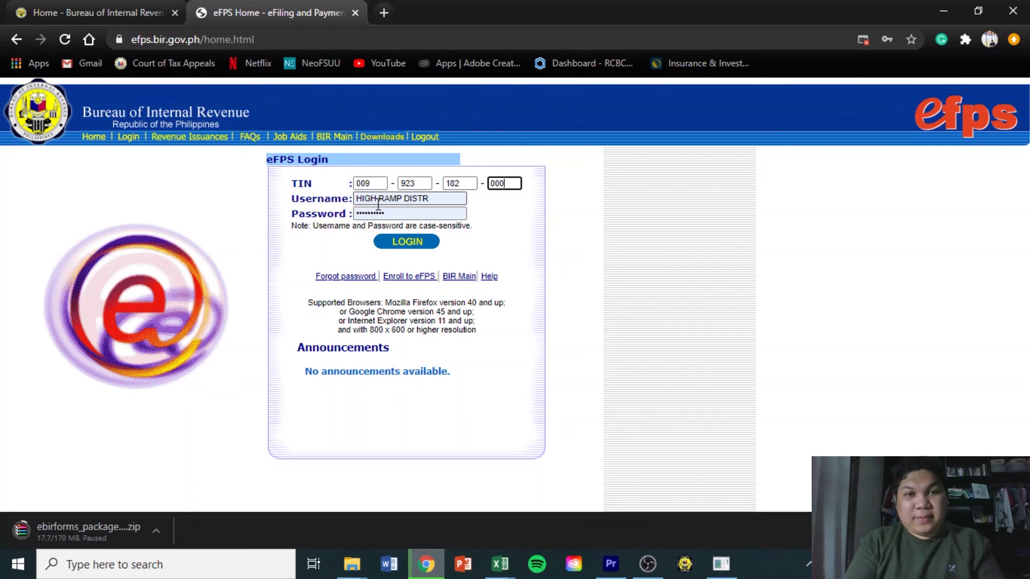
Re-enter the username and password, log in, and type the challenge question answer
{"action": "key", "text": "Tab"}
{"action": "type", "text": "HRDI"}
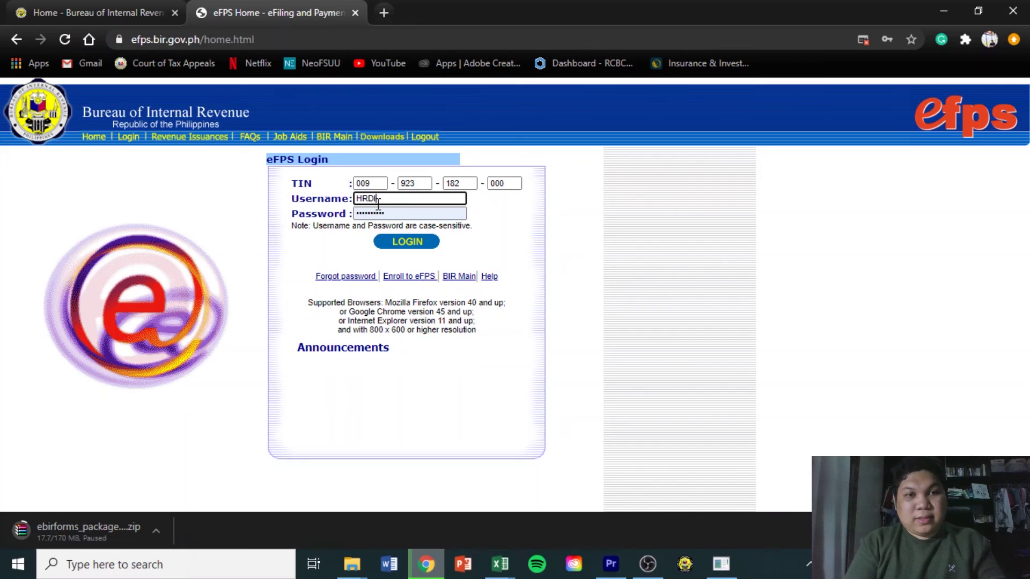
{"action": "type", "text": "BMEG"}
{"action": "key", "text": "Tab"}
{"action": "type", "text": "***"}
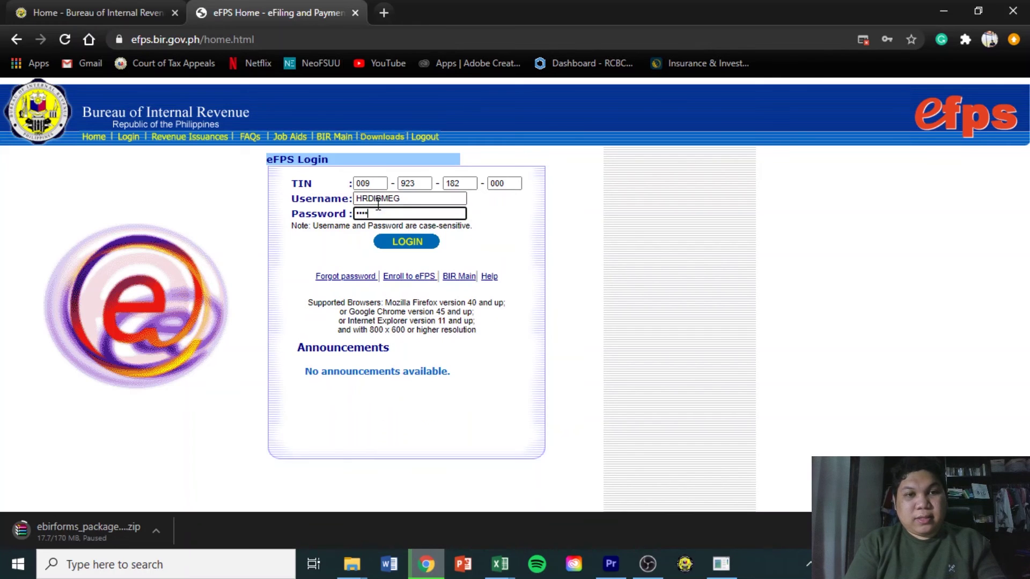
{"action": "left_click", "coordinate": [405, 244]}
{"action": "left_click_drag", "start_coordinate": [344, 265], "coordinate": [266, 269]}
{"action": "type", "text": "**"}
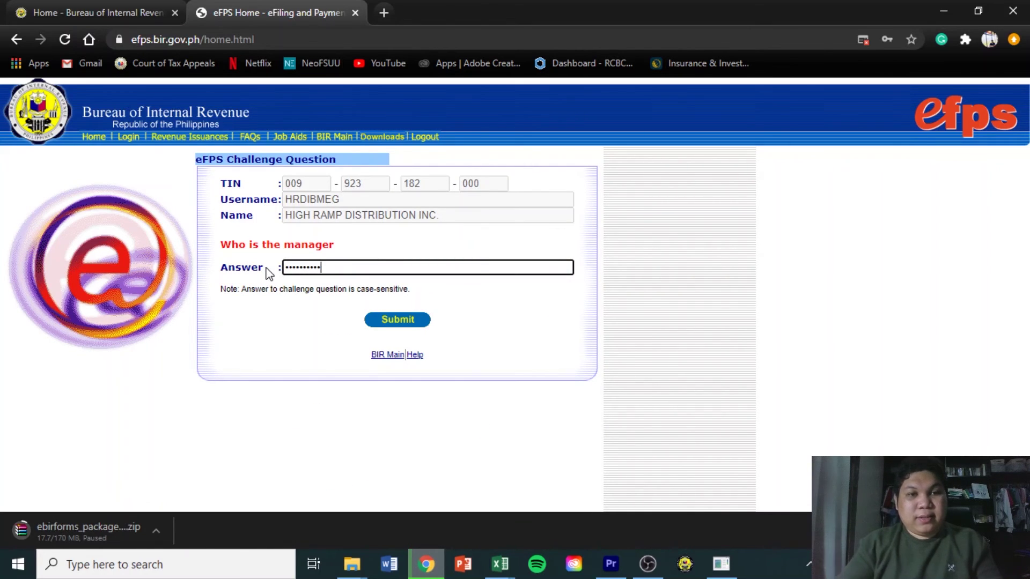
Submit the challenge answer, then start a tax return for the 0619E Monthly Remittance Form
{"action": "left_click", "coordinate": [387, 322]}
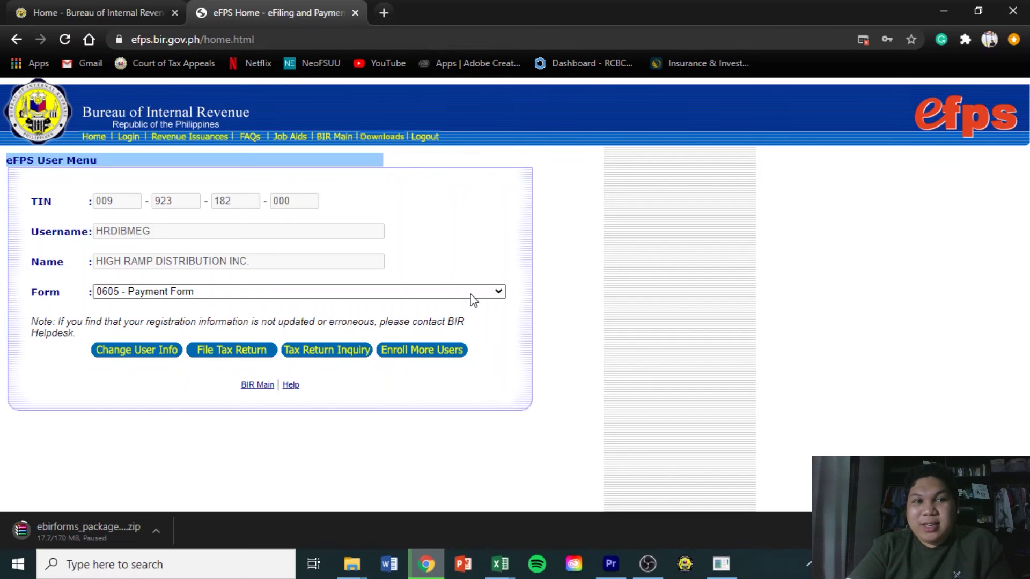
{"action": "left_click", "coordinate": [472, 297]}
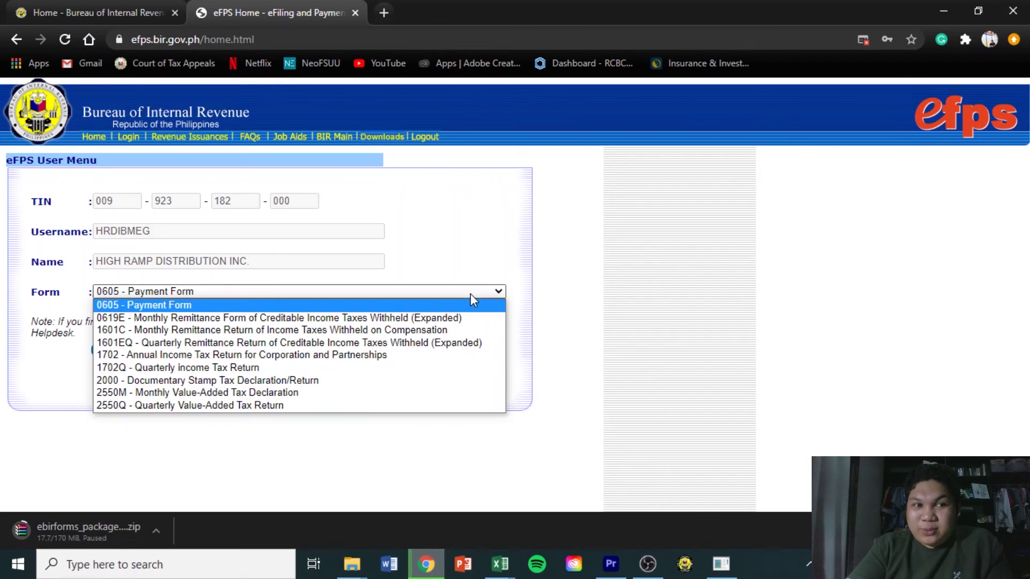
{"action": "left_click", "coordinate": [442, 318]}
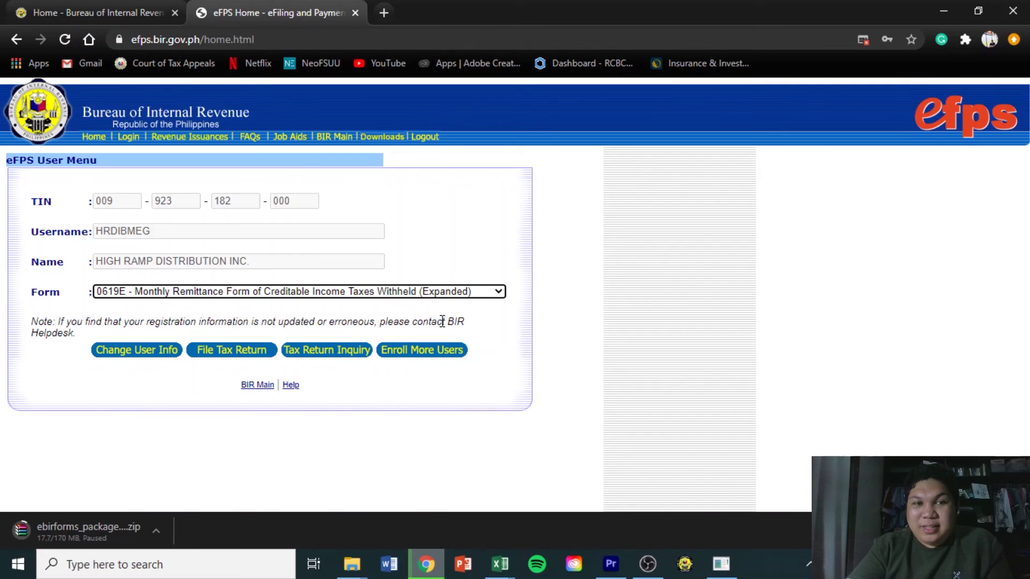
{"action": "left_click", "coordinate": [232, 351]}
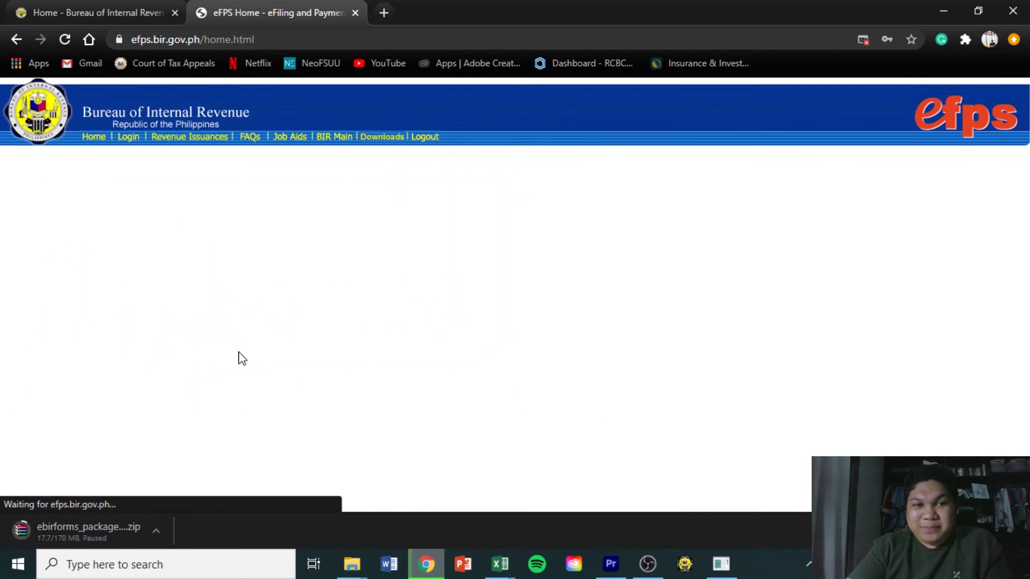
File the 0619-E on-line for the 08 - August 2020 return period
{"action": "scroll", "coordinate": [996, 381], "scroll_direction": "down", "scroll_amount": 3}
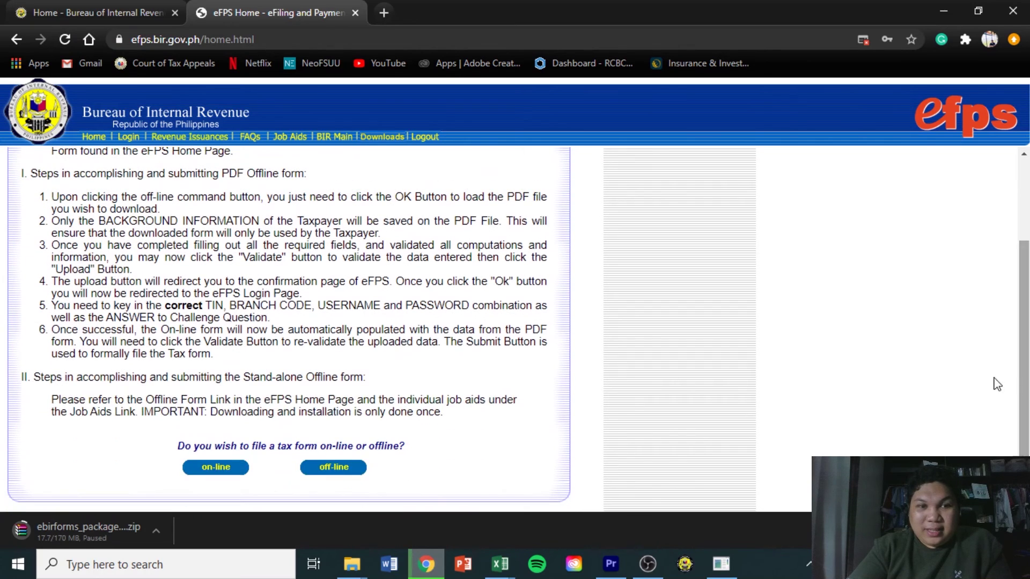
{"action": "left_click", "coordinate": [217, 469]}
{"action": "left_click", "coordinate": [499, 335]}
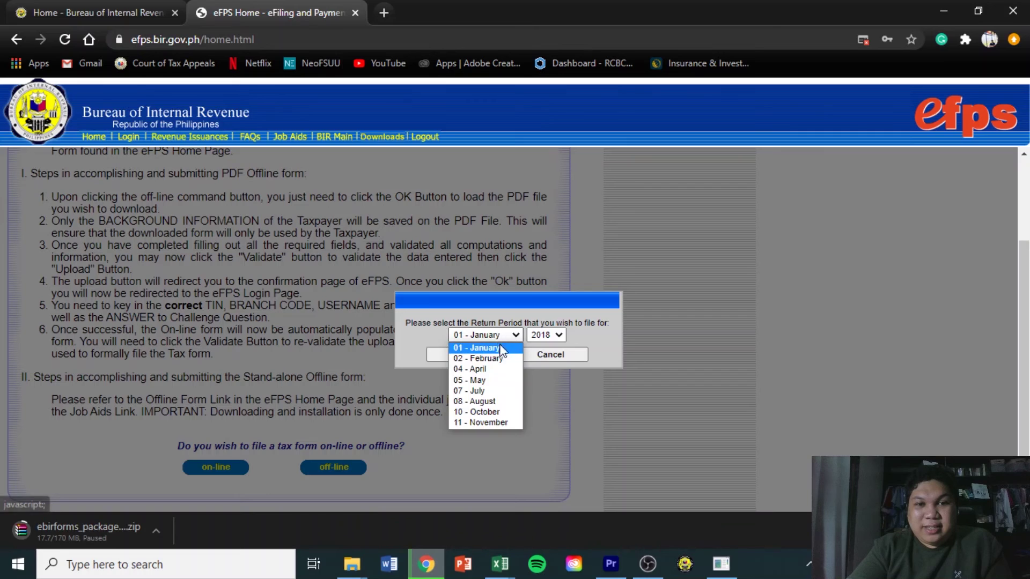
{"action": "left_click", "coordinate": [498, 402]}
{"action": "left_click", "coordinate": [545, 335]}
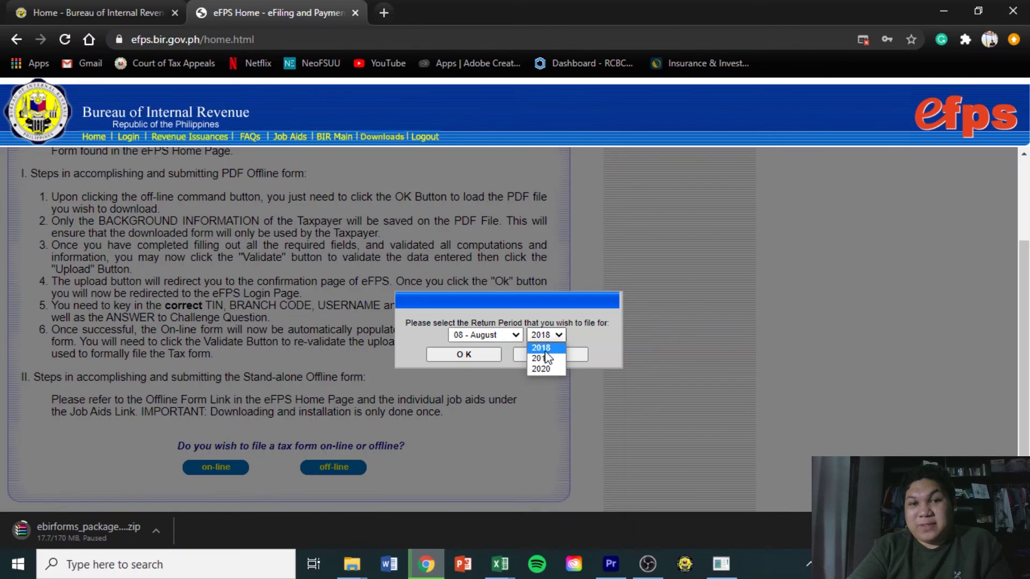
{"action": "left_click", "coordinate": [544, 370]}
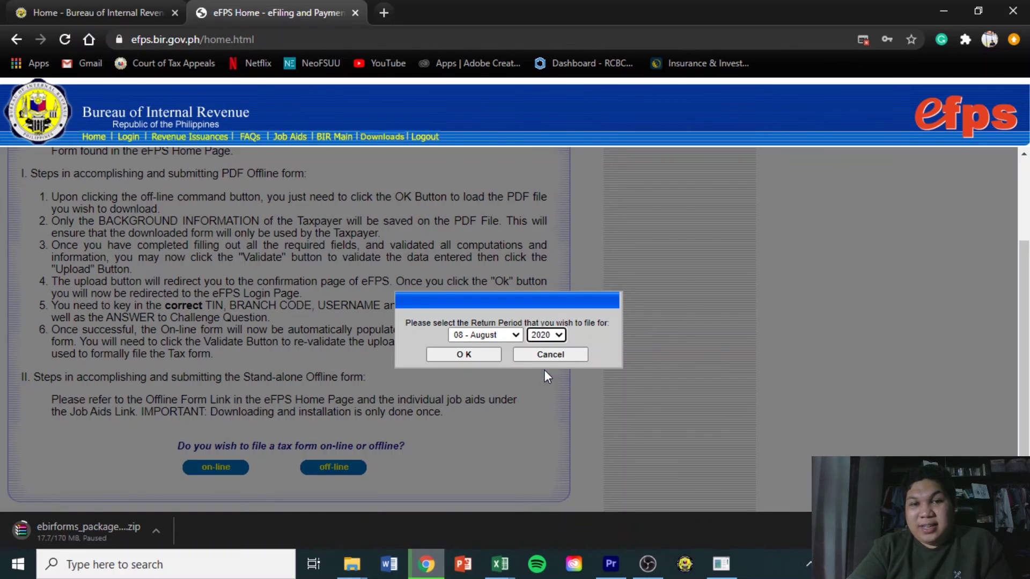
{"action": "left_click", "coordinate": [481, 355]}
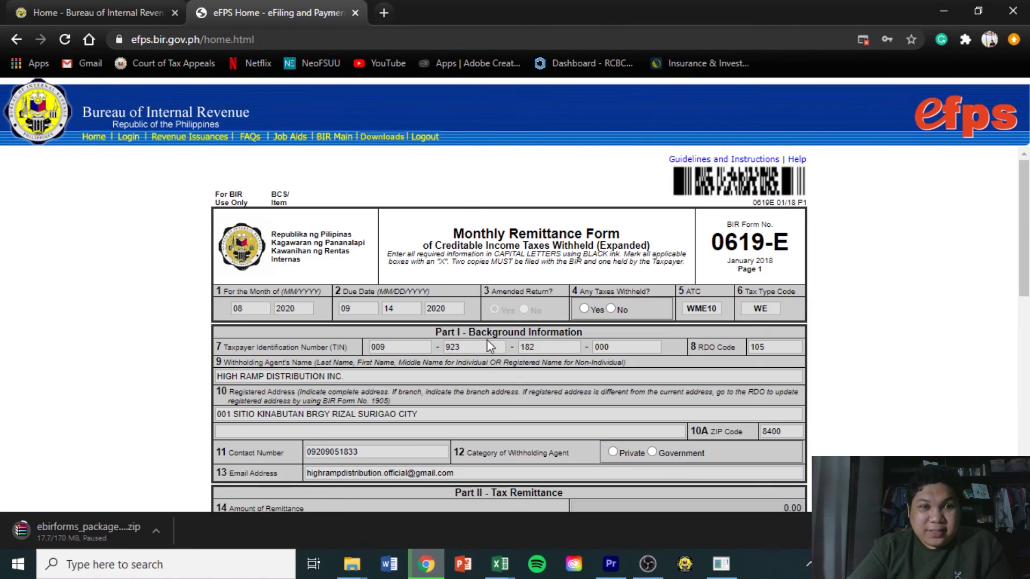
{"action": "scroll", "coordinate": [1025, 187], "scroll_direction": "down", "scroll_amount": 4}
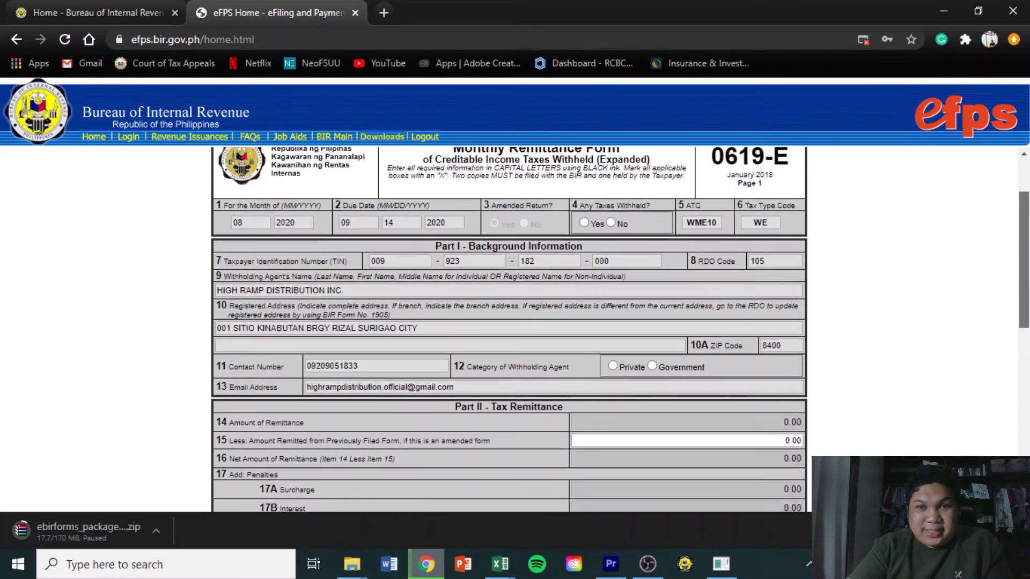
{"action": "scroll", "coordinate": [510, 330], "scroll_direction": "down", "scroll_amount": 5}
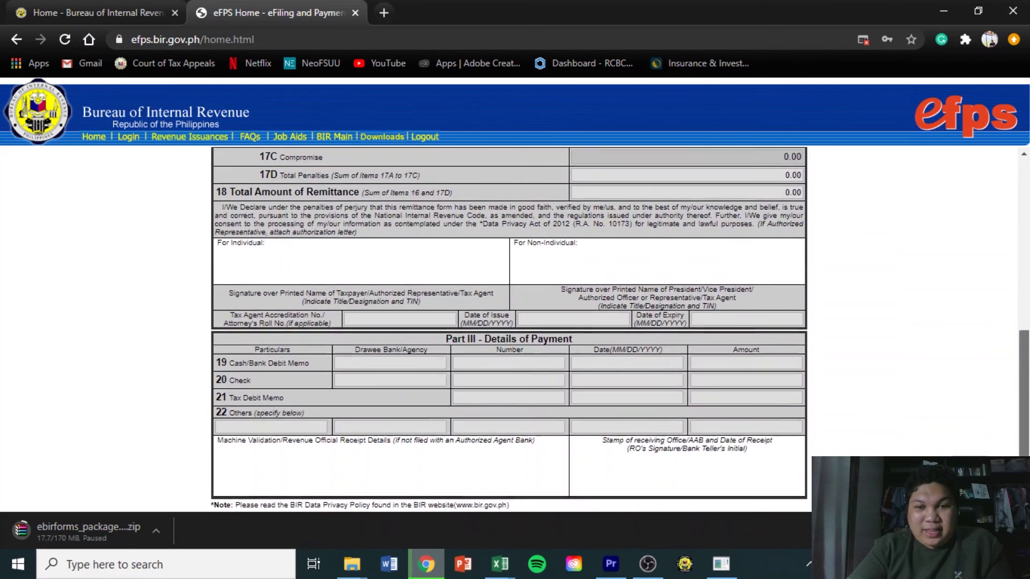
{"action": "scroll", "coordinate": [510, 330], "scroll_direction": "up", "scroll_amount": 5}
{"action": "scroll", "coordinate": [509, 330], "scroll_direction": "up", "scroll_amount": 4}
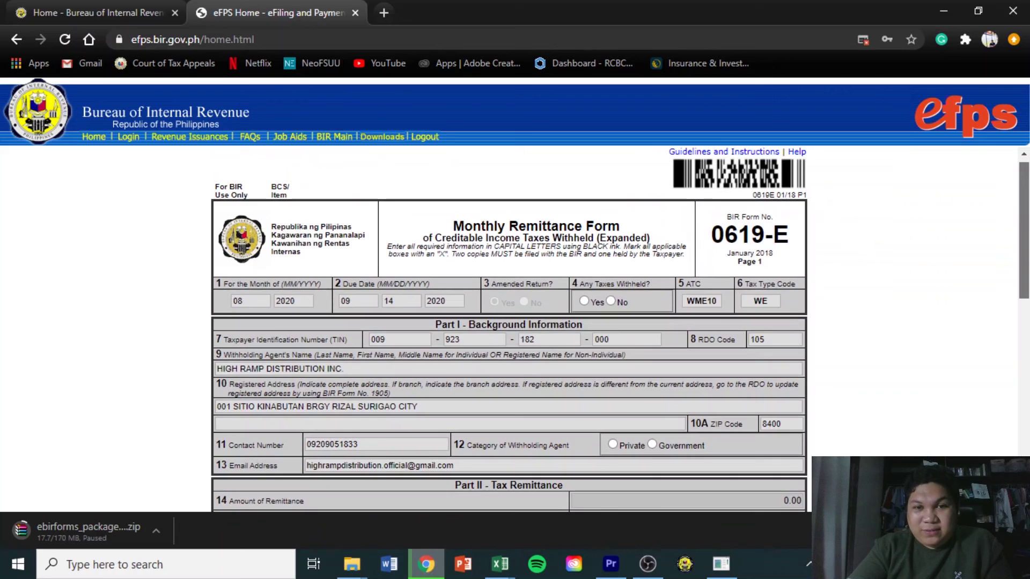
{"action": "scroll", "coordinate": [509, 330], "scroll_direction": "down", "scroll_amount": 2}
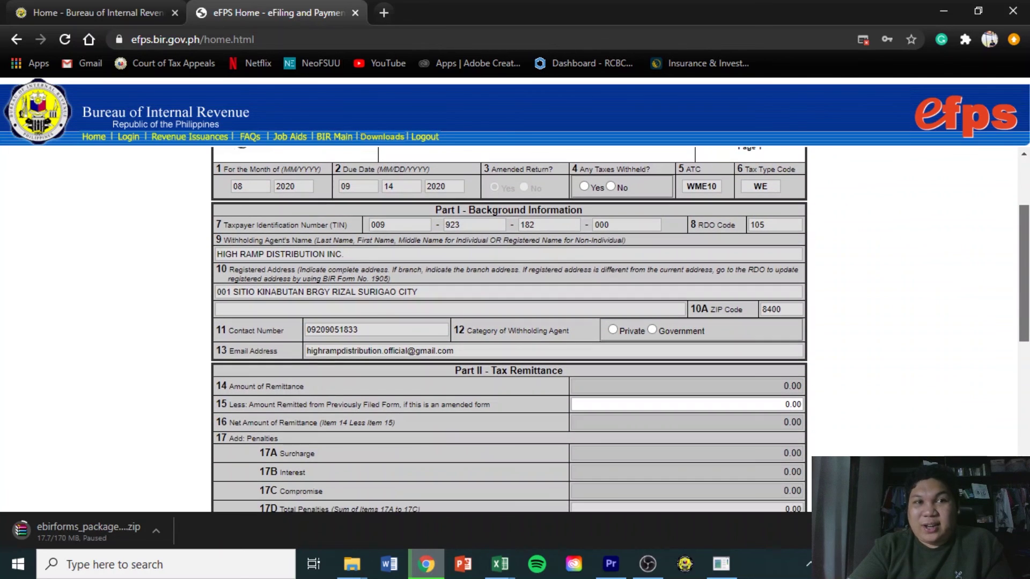
{"action": "scroll", "coordinate": [510, 329], "scroll_direction": "down", "scroll_amount": 1}
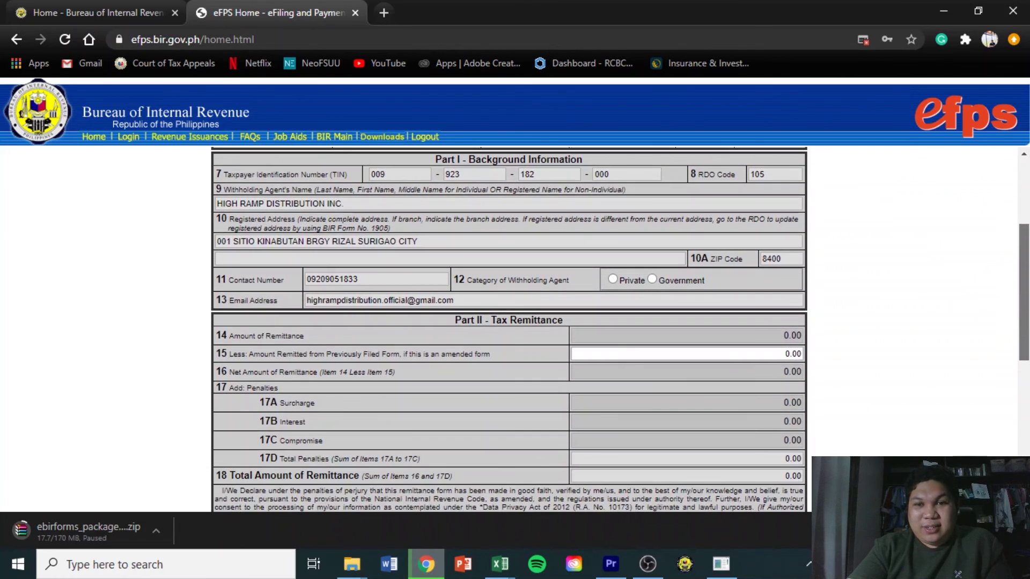
{"action": "scroll", "coordinate": [439, 284], "scroll_direction": "up", "scroll_amount": 3}
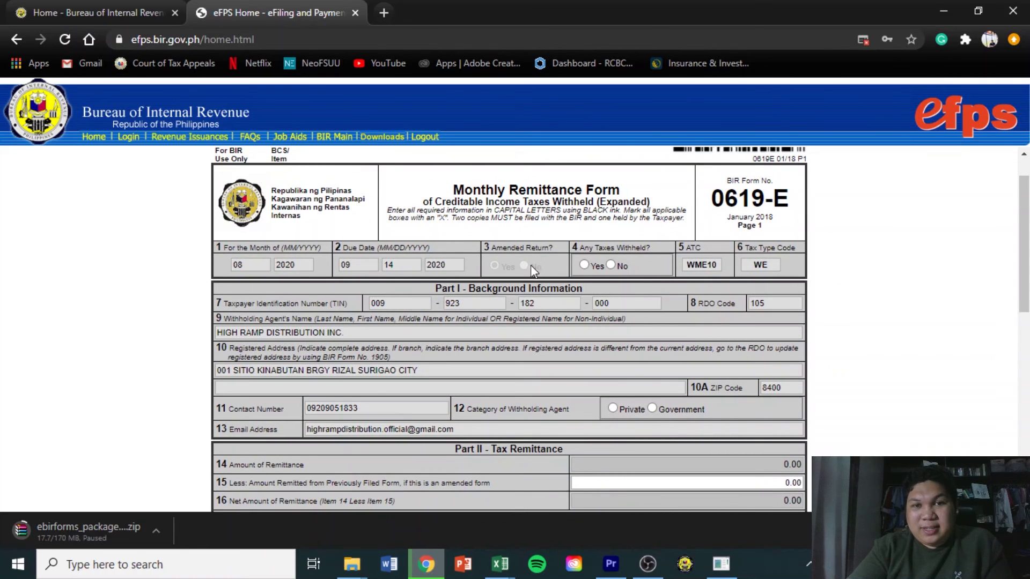
{"action": "scroll", "coordinate": [1026, 252], "scroll_direction": "down", "scroll_amount": 1}
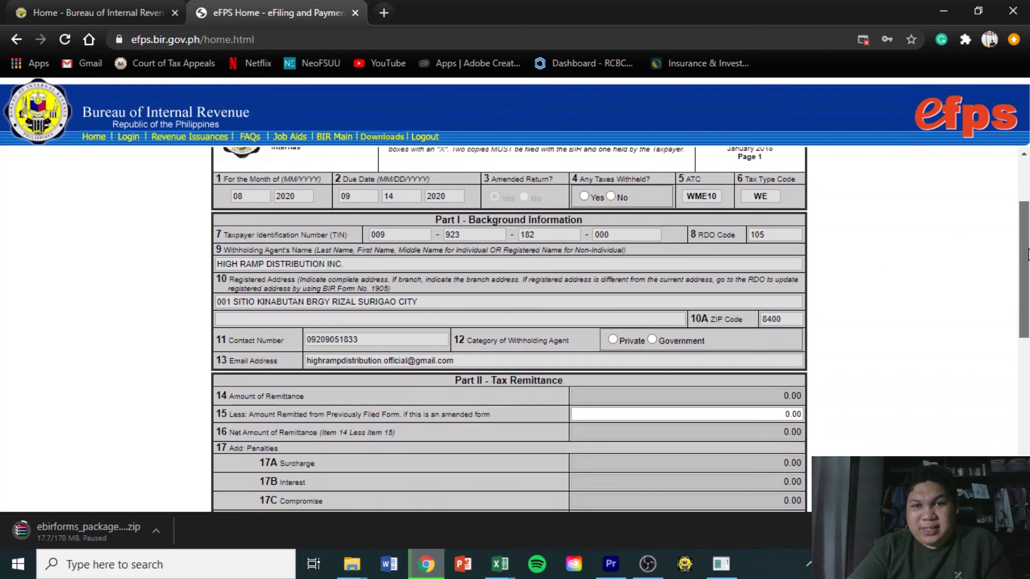
{"action": "scroll", "coordinate": [1026, 252], "scroll_direction": "down", "scroll_amount": 1}
{"action": "left_click", "coordinate": [750, 334]}
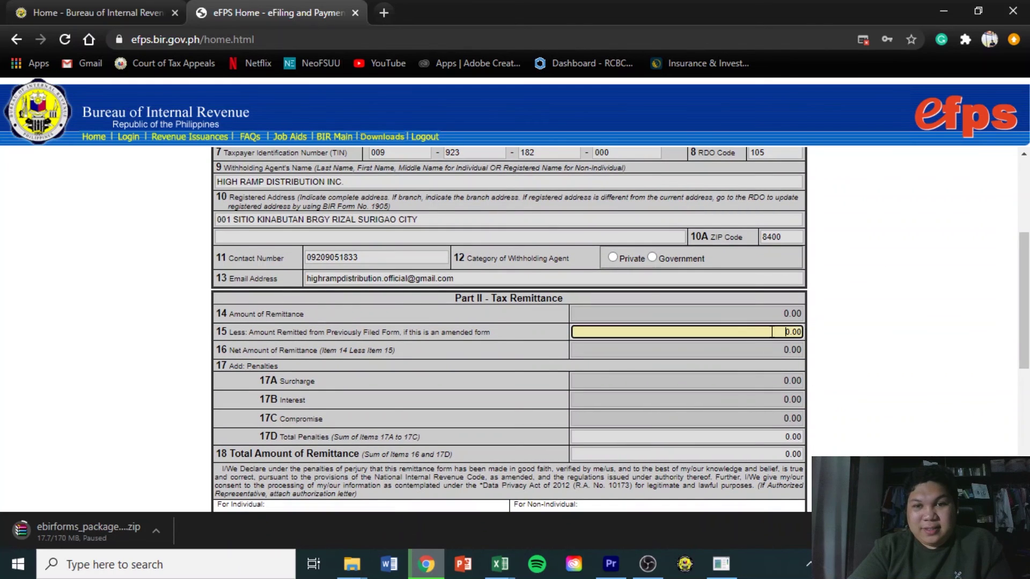
{"action": "scroll", "coordinate": [1024, 300], "scroll_direction": "up", "scroll_amount": 3}
{"action": "scroll", "coordinate": [1023, 300], "scroll_direction": "down", "scroll_amount": 7}
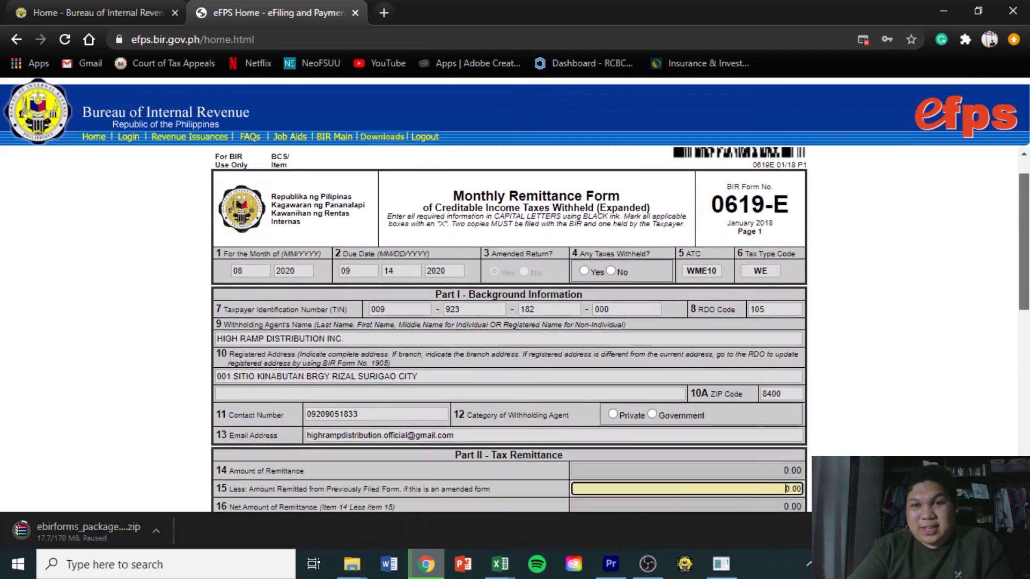
{"action": "scroll", "coordinate": [1023, 301], "scroll_direction": "up", "scroll_amount": 3}
{"action": "scroll", "coordinate": [1024, 300], "scroll_direction": "up", "scroll_amount": 3}
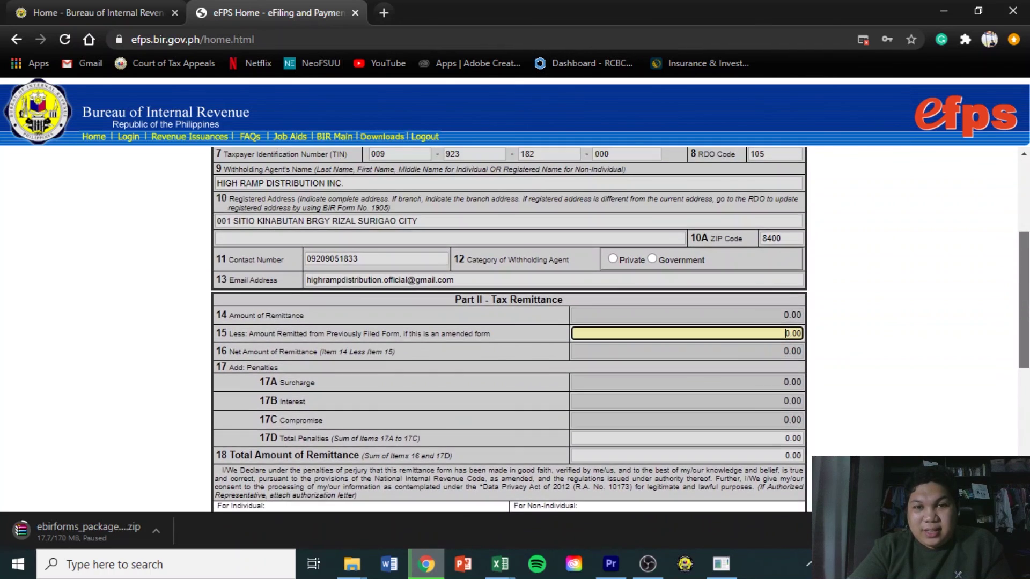
{"action": "scroll", "coordinate": [1024, 301], "scroll_direction": "up", "scroll_amount": 2}
{"action": "scroll", "coordinate": [1023, 300], "scroll_direction": "up", "scroll_amount": 1}
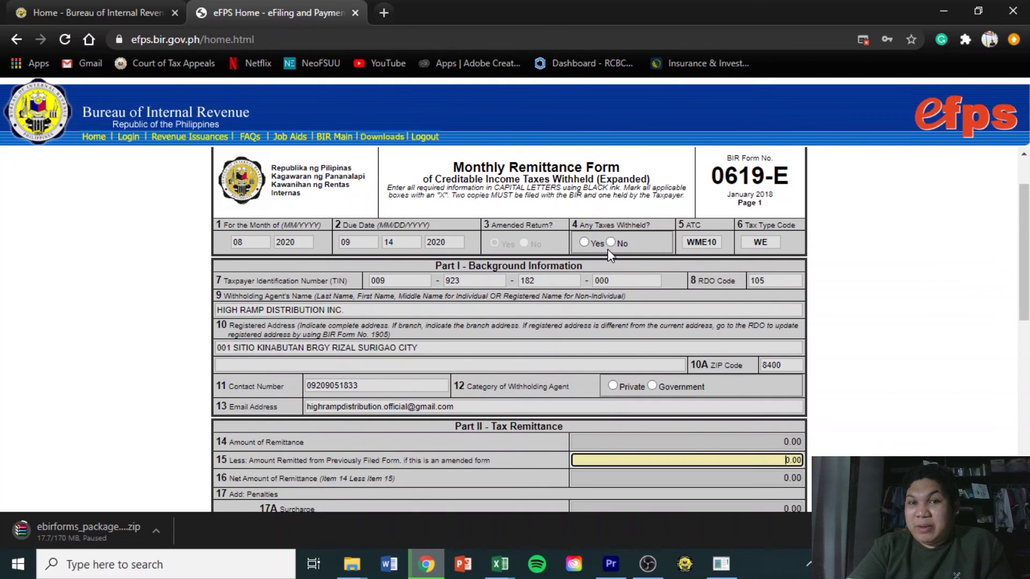
{"action": "scroll", "coordinate": [1024, 300], "scroll_direction": "down", "scroll_amount": 5}
{"action": "scroll", "coordinate": [509, 330], "scroll_direction": "up", "scroll_amount": 3}
{"action": "scroll", "coordinate": [508, 329], "scroll_direction": "up", "scroll_amount": 2}
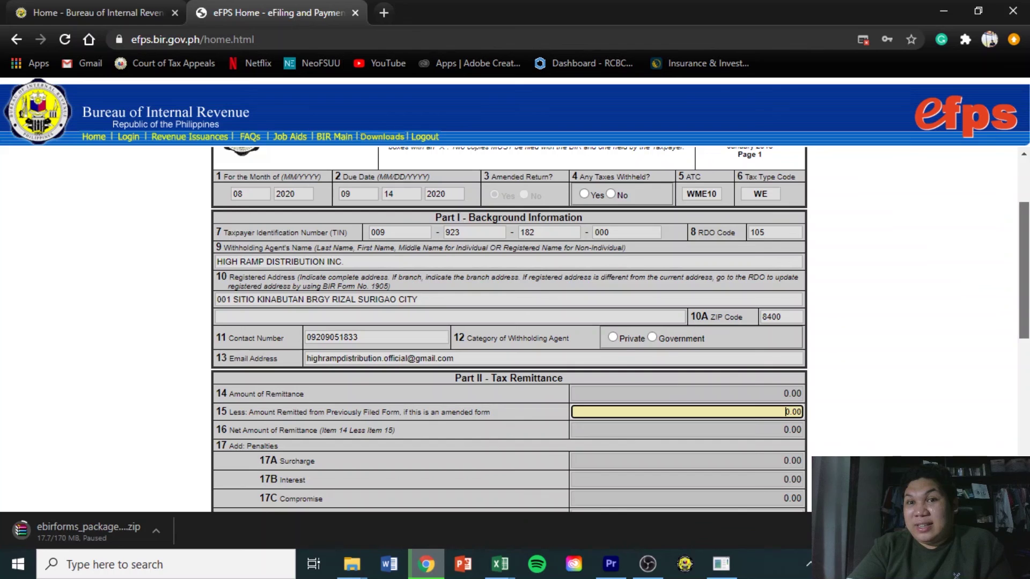
{"action": "scroll", "coordinate": [508, 330], "scroll_direction": "up", "scroll_amount": 1}
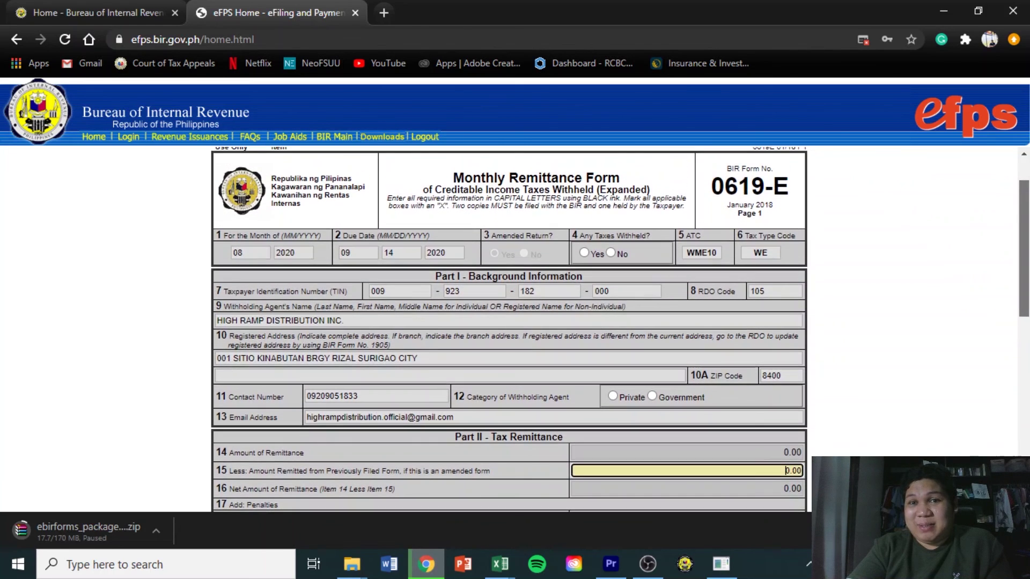
{"action": "scroll", "coordinate": [1028, 205], "scroll_direction": "up", "scroll_amount": 1}
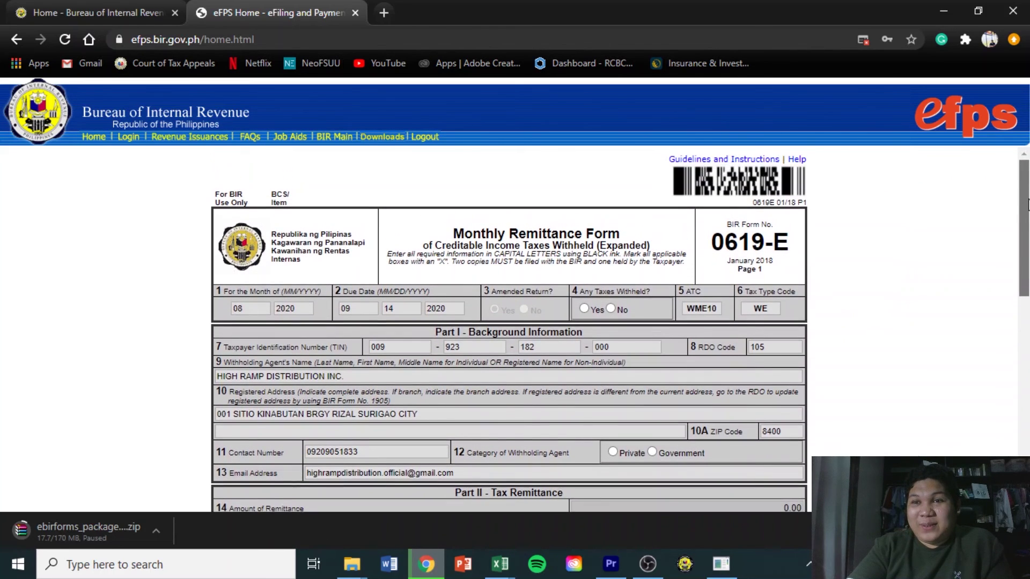
{"action": "scroll", "coordinate": [1029, 205], "scroll_direction": "down", "scroll_amount": 1}
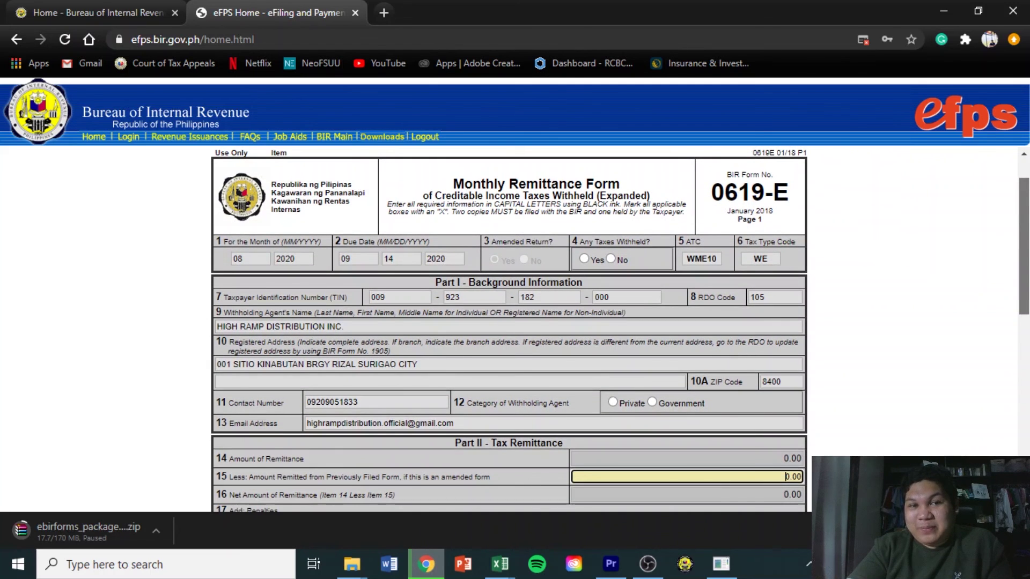
{"action": "scroll", "coordinate": [508, 330], "scroll_direction": "down", "scroll_amount": 4}
{"action": "scroll", "coordinate": [574, 232], "scroll_direction": "down", "scroll_amount": 3}
{"action": "scroll", "coordinate": [573, 232], "scroll_direction": "up", "scroll_amount": 9}
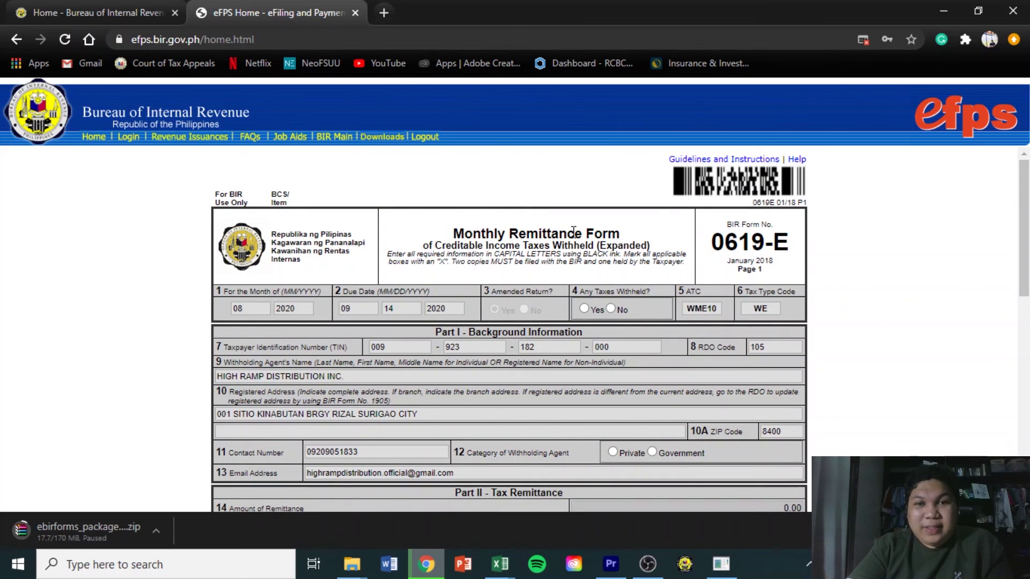
{"action": "mouse_move", "coordinate": [1025, 195]}
{"action": "left_mouse_down"}
{"action": "mouse_move", "coordinate": [1028, 382]}
{"action": "mouse_move", "coordinate": [1026, 196]}
{"action": "left_mouse_up"}
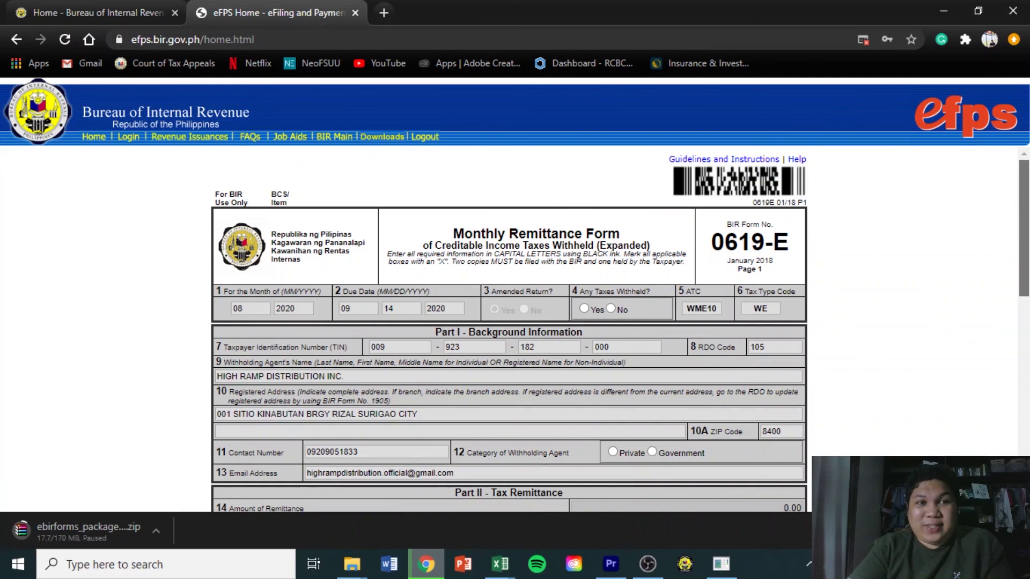
Return to the eFPS User Menu and start a tax return for form 1601EQ
{"action": "left_click", "coordinate": [16, 39]}
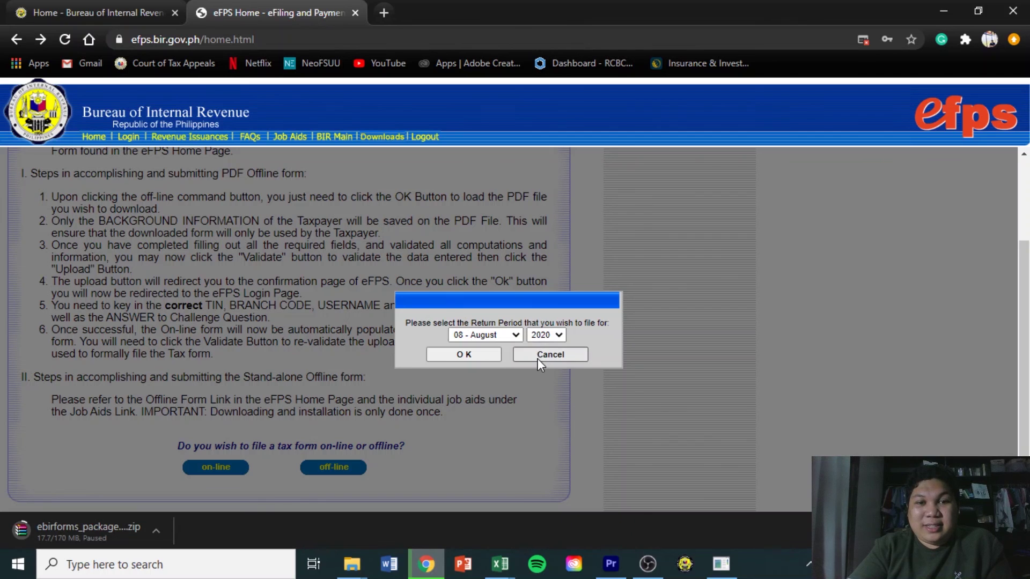
{"action": "left_click", "coordinate": [542, 356]}
{"action": "left_click", "coordinate": [12, 41]}
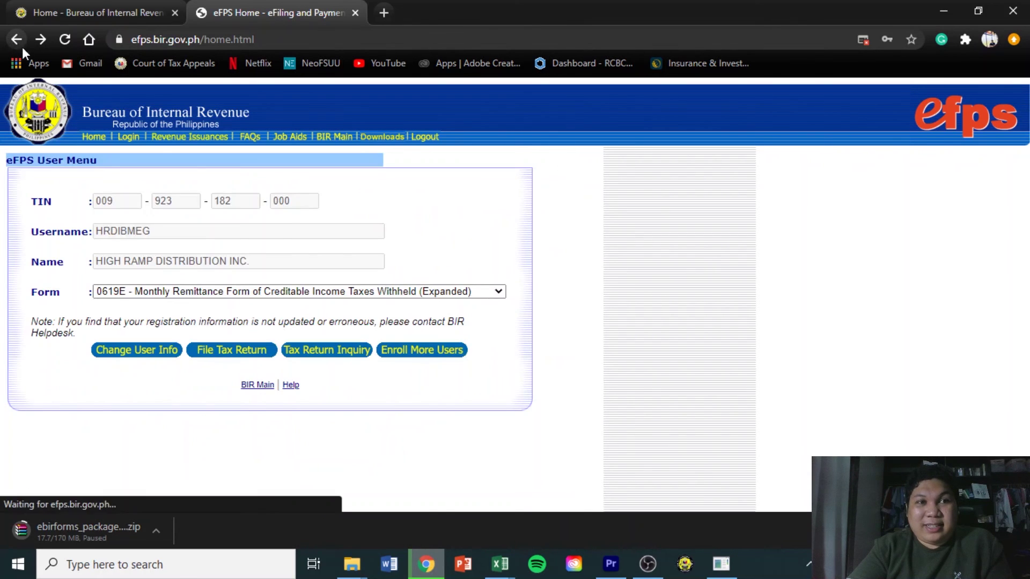
{"action": "left_click", "coordinate": [419, 292]}
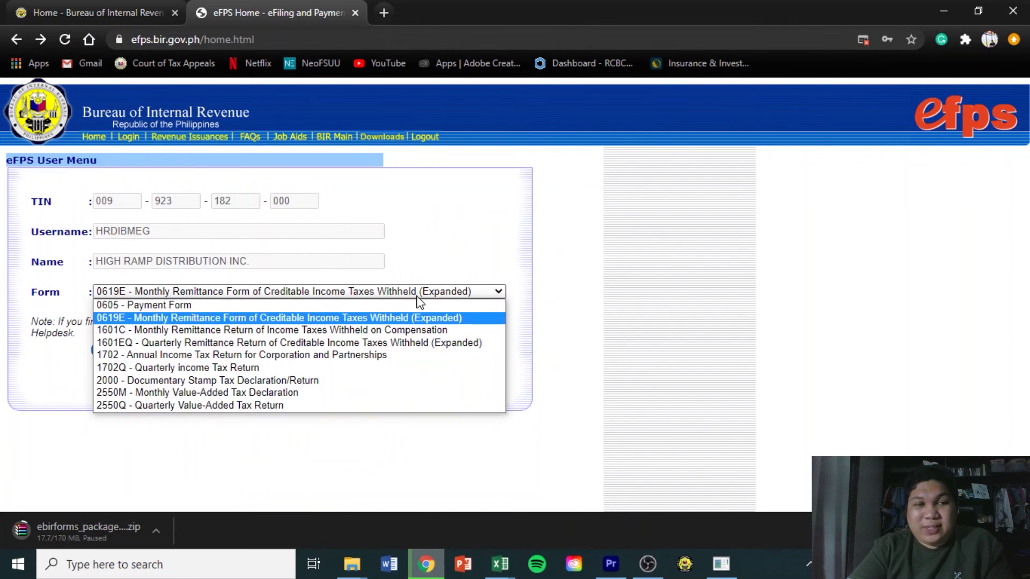
{"action": "left_click", "coordinate": [330, 344]}
{"action": "left_click", "coordinate": [243, 356]}
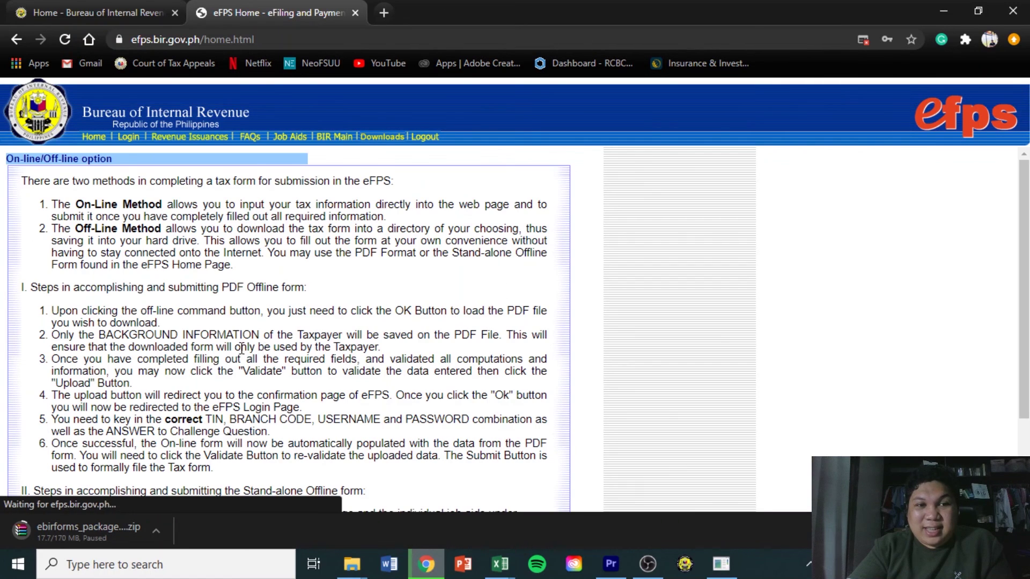
File the 1601-EQ on-line for the 2nd quarter of 2020
{"action": "scroll", "coordinate": [806, 432], "scroll_direction": "down", "scroll_amount": 2}
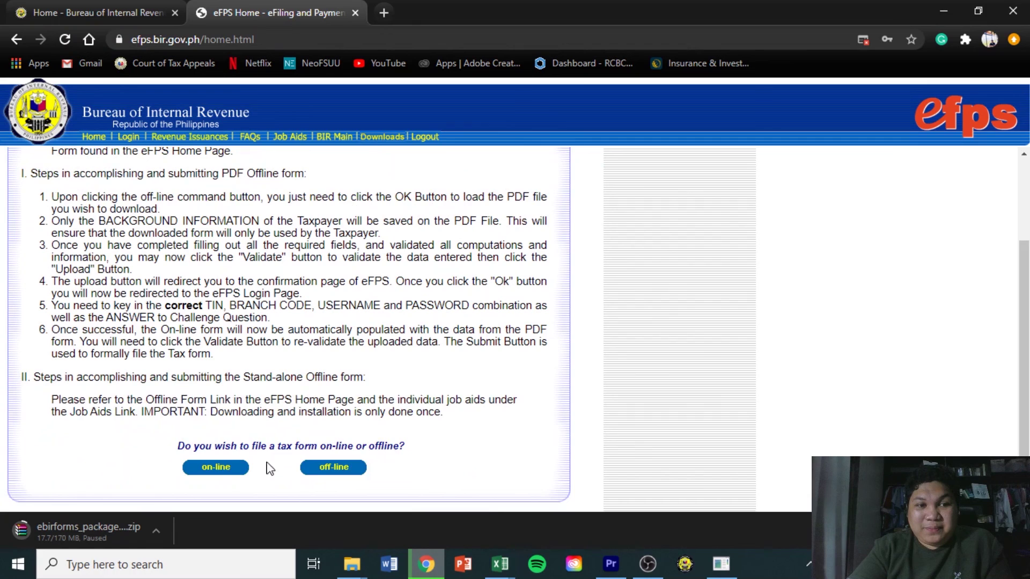
{"action": "left_click", "coordinate": [214, 468]}
{"action": "left_click", "coordinate": [518, 336]}
{"action": "left_click", "coordinate": [508, 363]}
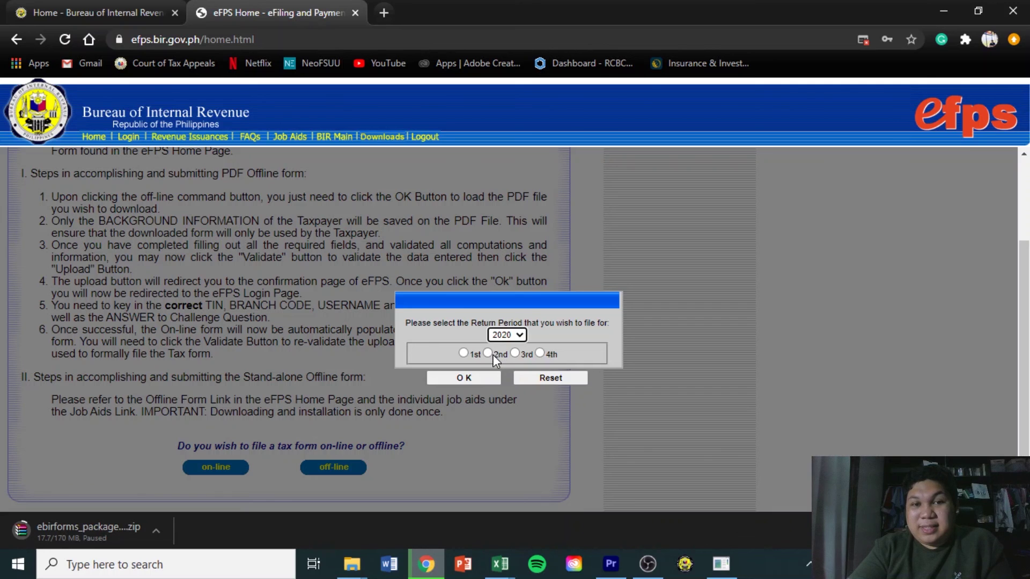
{"action": "left_click", "coordinate": [491, 355]}
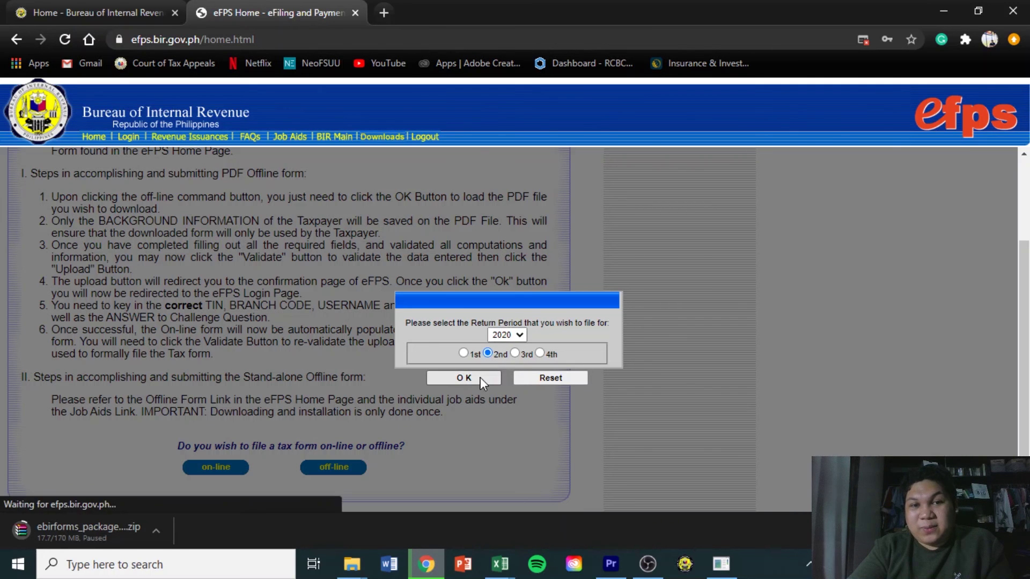
{"action": "left_click", "coordinate": [463, 377]}
Scroll the blank 1601-EQ form down to Validate and back, then return to the period prompt
{"action": "scroll", "coordinate": [893, 295], "scroll_direction": "down", "scroll_amount": 3}
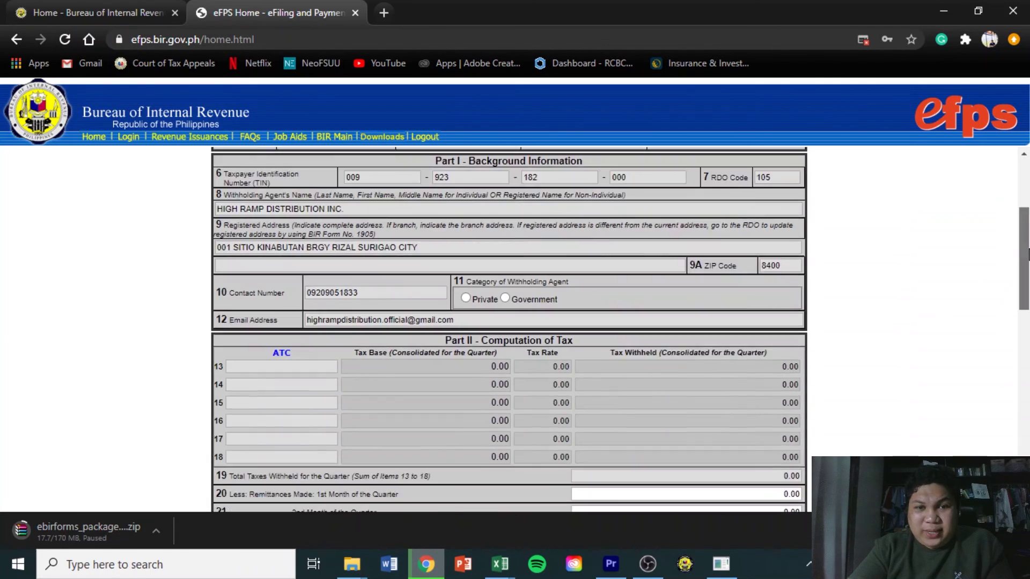
{"action": "scroll", "coordinate": [892, 294], "scroll_direction": "down", "scroll_amount": 4}
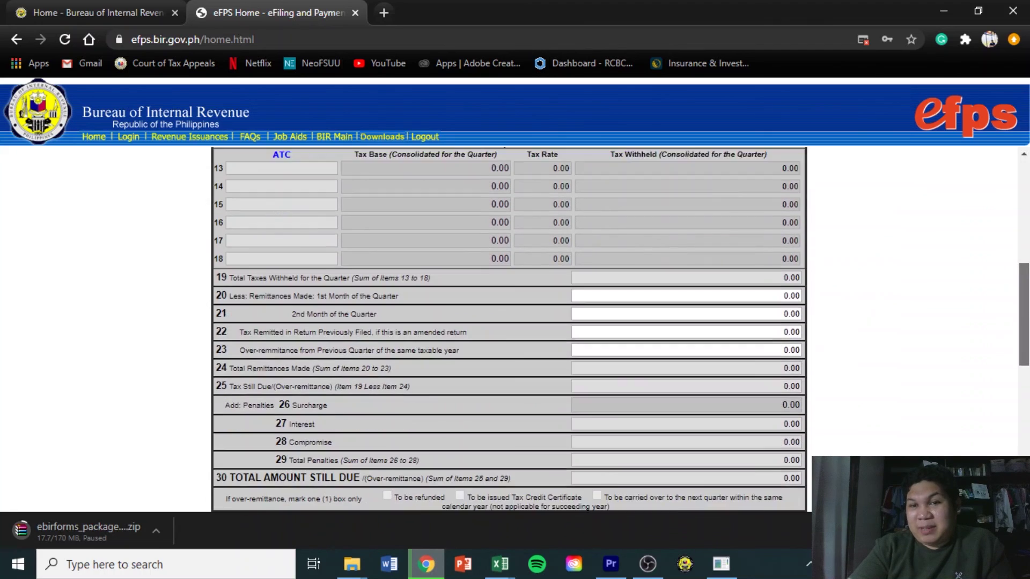
{"action": "scroll", "coordinate": [1022, 385], "scroll_direction": "down", "scroll_amount": 6}
{"action": "left_click_drag", "start_coordinate": [1022, 385], "coordinate": [1021, 302]}
{"action": "scroll", "coordinate": [869, 272], "scroll_direction": "up", "scroll_amount": 1}
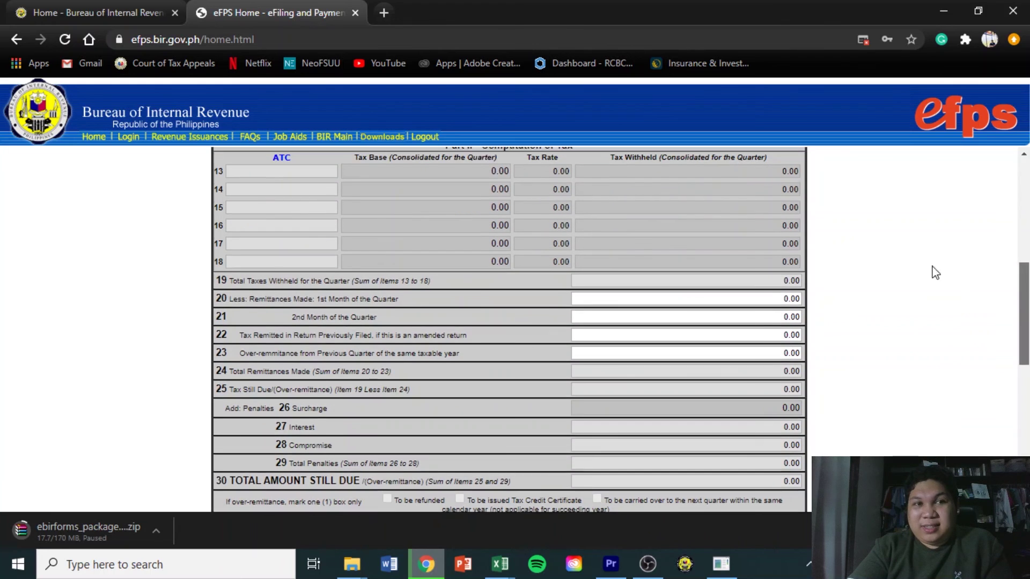
{"action": "scroll", "coordinate": [830, 235], "scroll_direction": "up", "scroll_amount": 2}
{"action": "left_click_drag", "start_coordinate": [1024, 250], "coordinate": [1025, 443]}
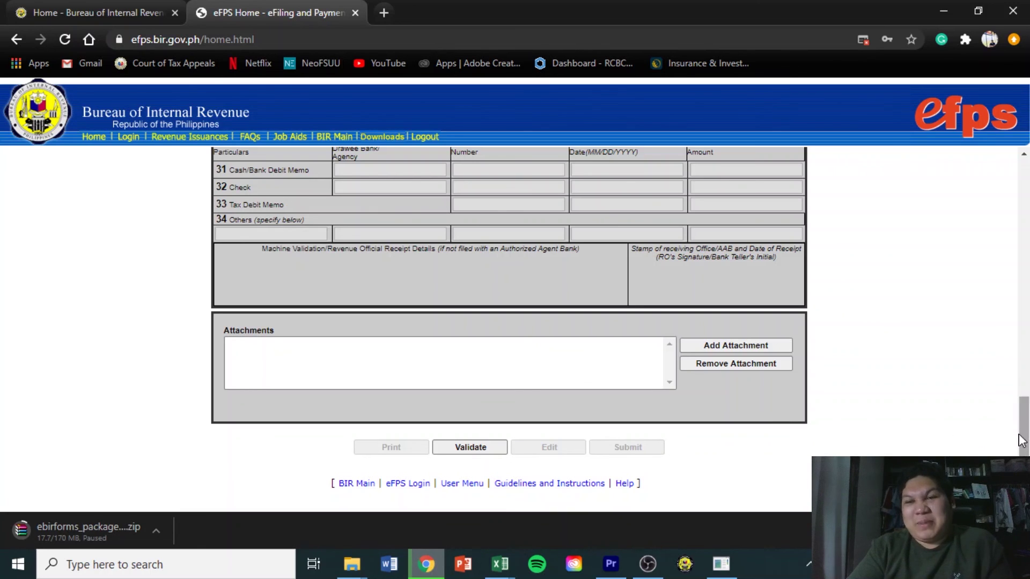
{"action": "left_click_drag", "start_coordinate": [1026, 444], "coordinate": [1028, 229]}
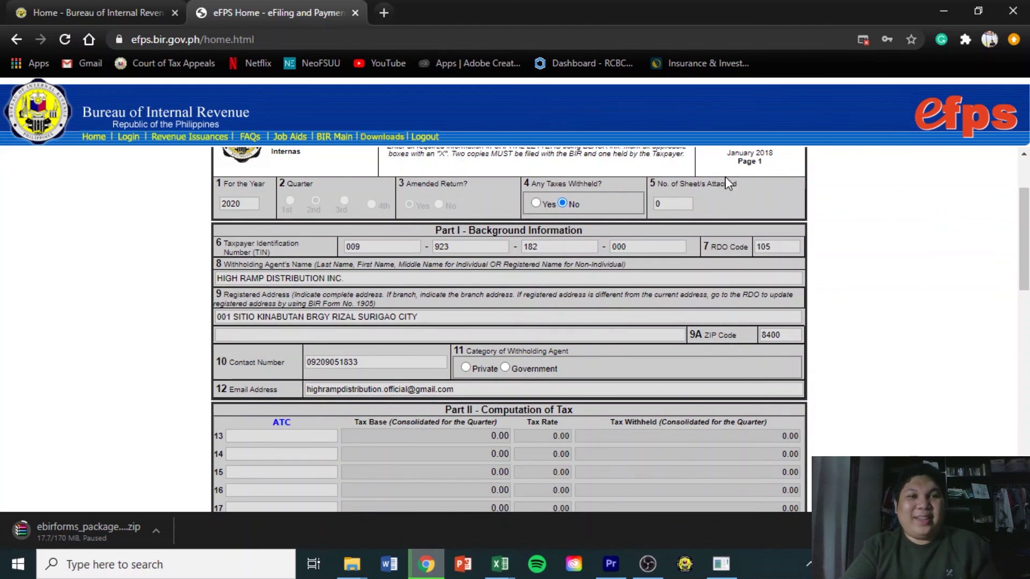
{"action": "left_click", "coordinate": [17, 39]}
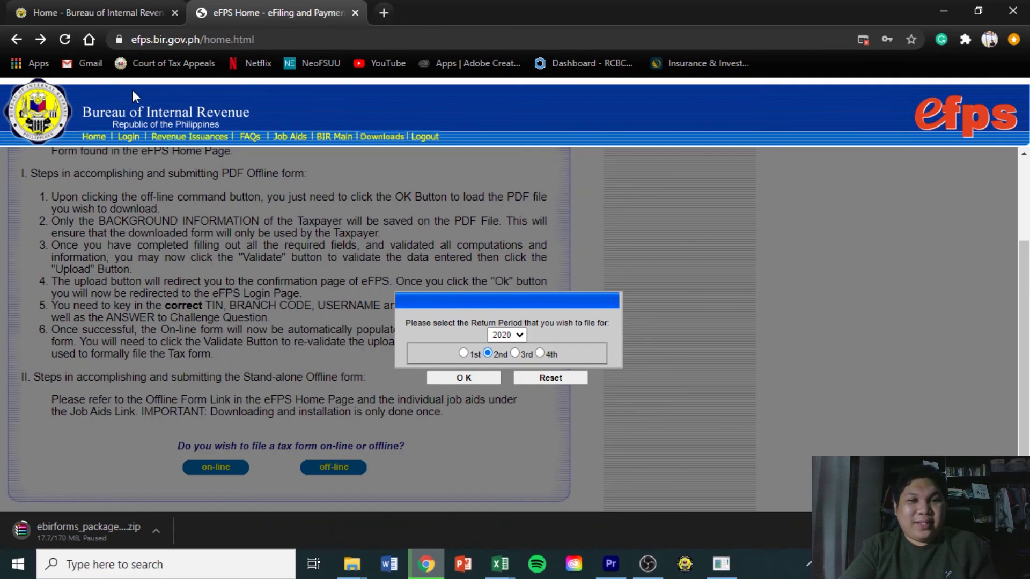